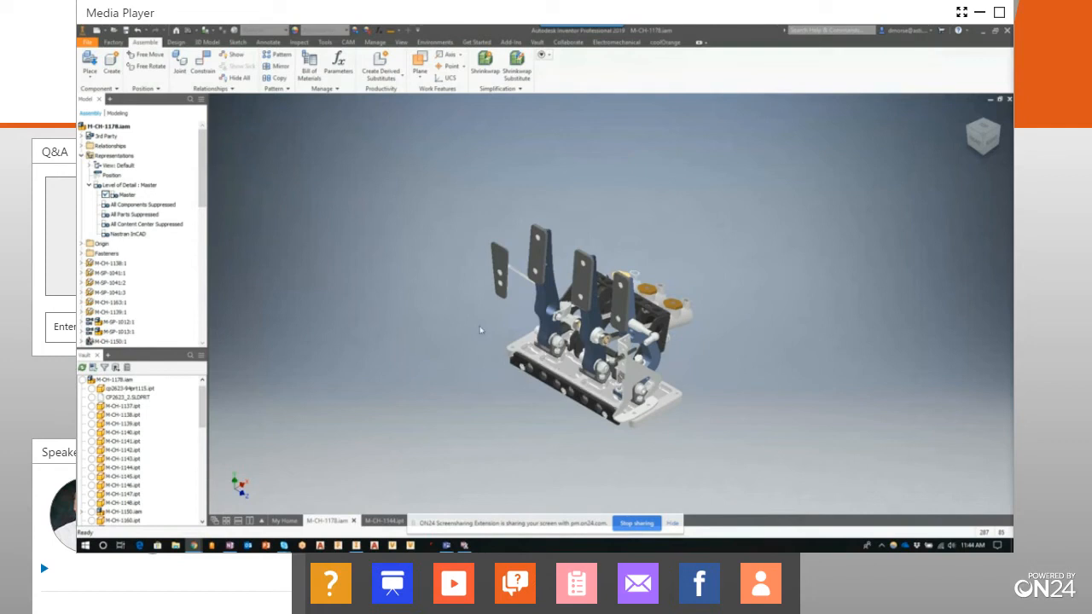
# Locate the accelerator pedal arm in the pedal box assembly and bring up its part file M-CH-1144.ipt
pyautogui.keyDown('shift'); pyautogui.moveTo(478, 332); pyautogui.dragTo(524, 340, button='middle'); pyautogui.keyUp('shift')
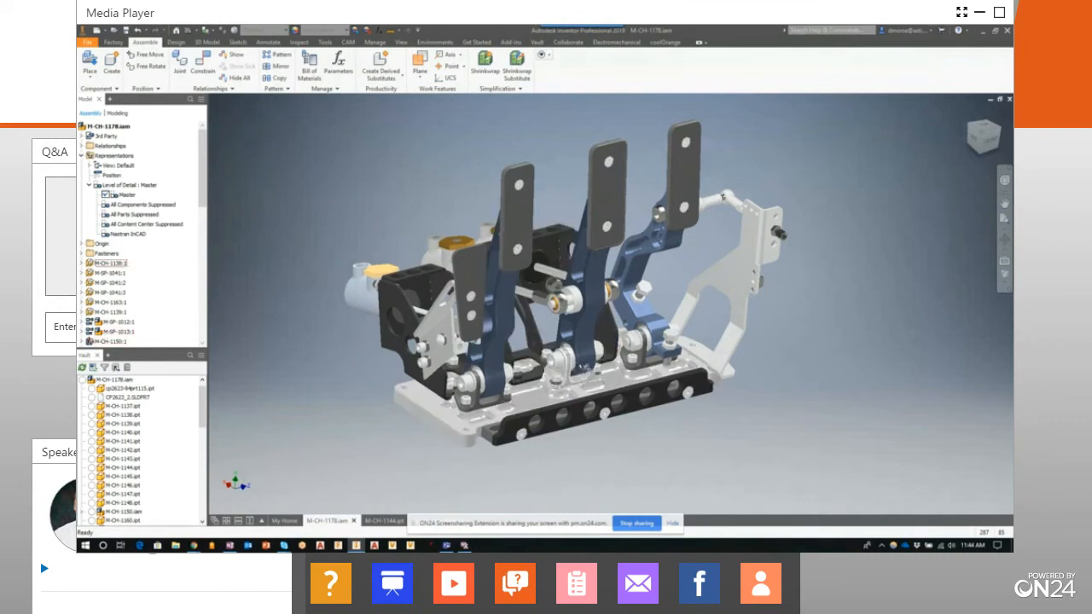
pyautogui.click(639, 270)
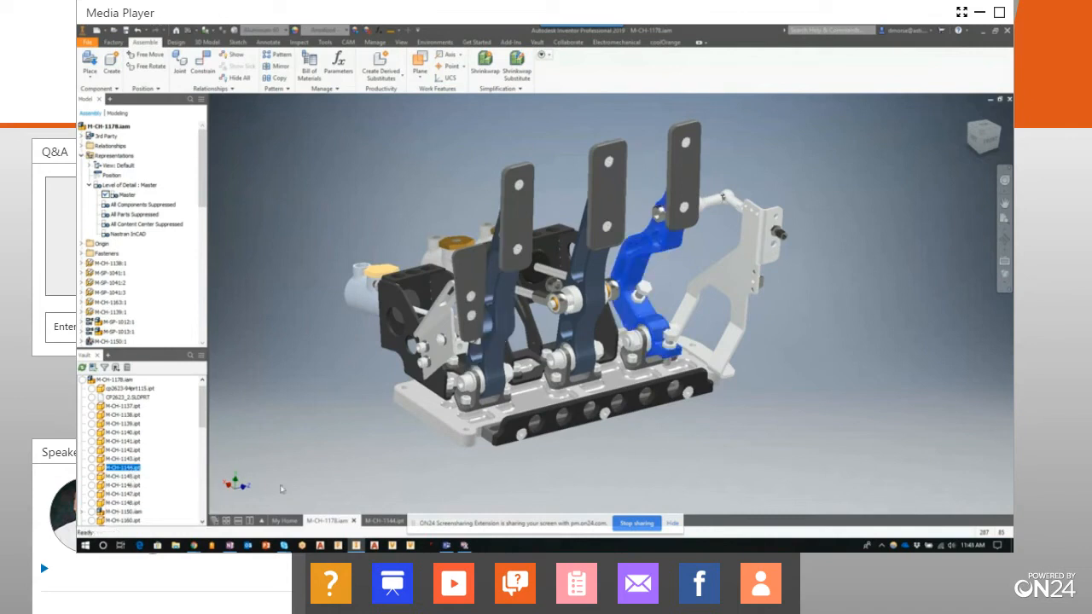
pyautogui.click(381, 522)
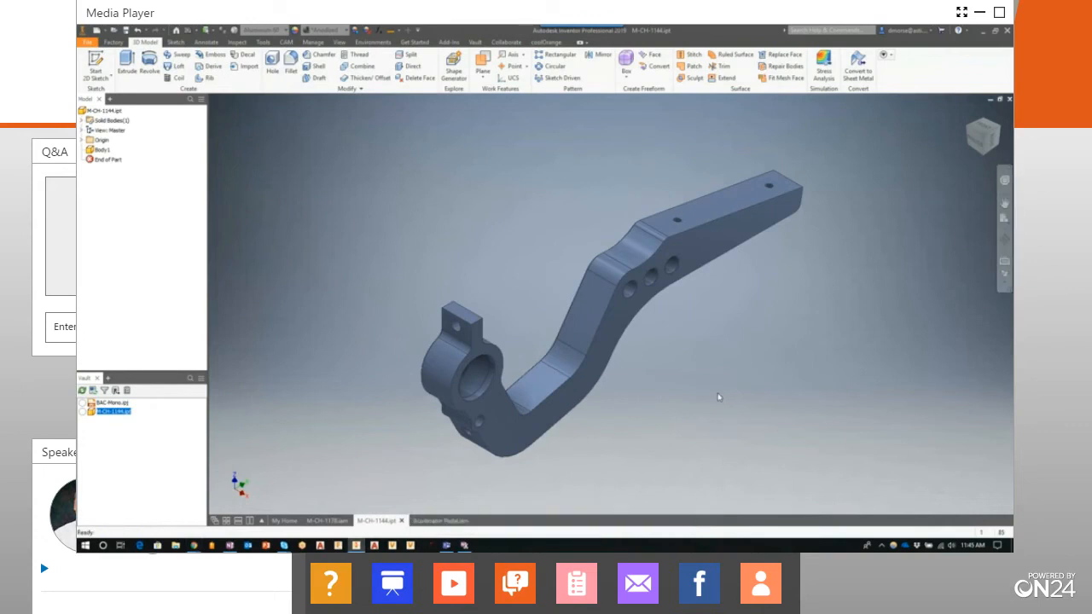
# Bring up the CAM commands and switch to the vise assembly Accelerator Pedal.iam
pyautogui.click(287, 43)
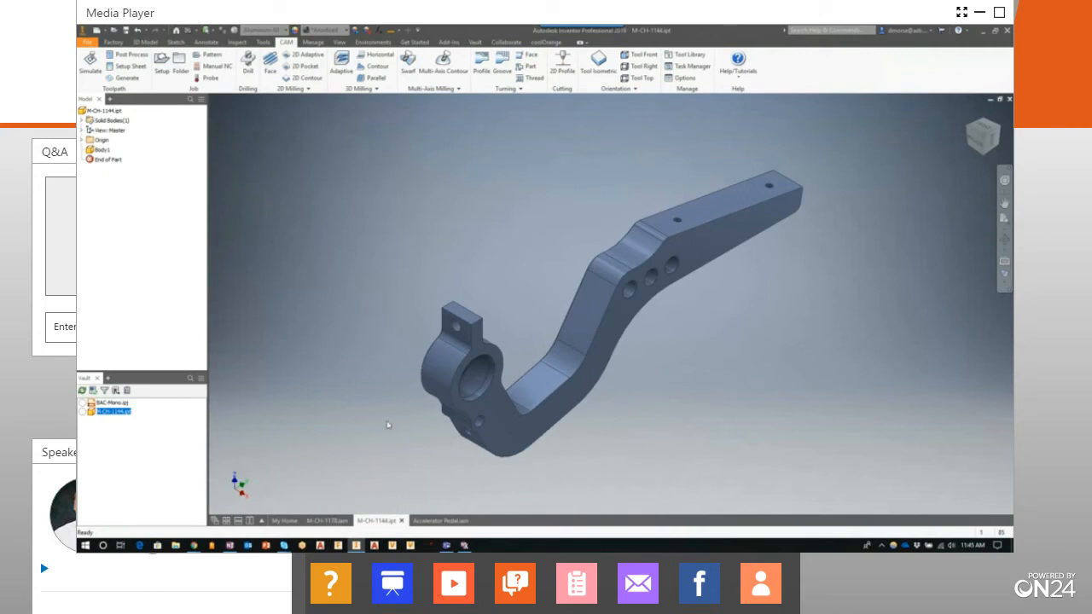
pyautogui.moveTo(443, 524)
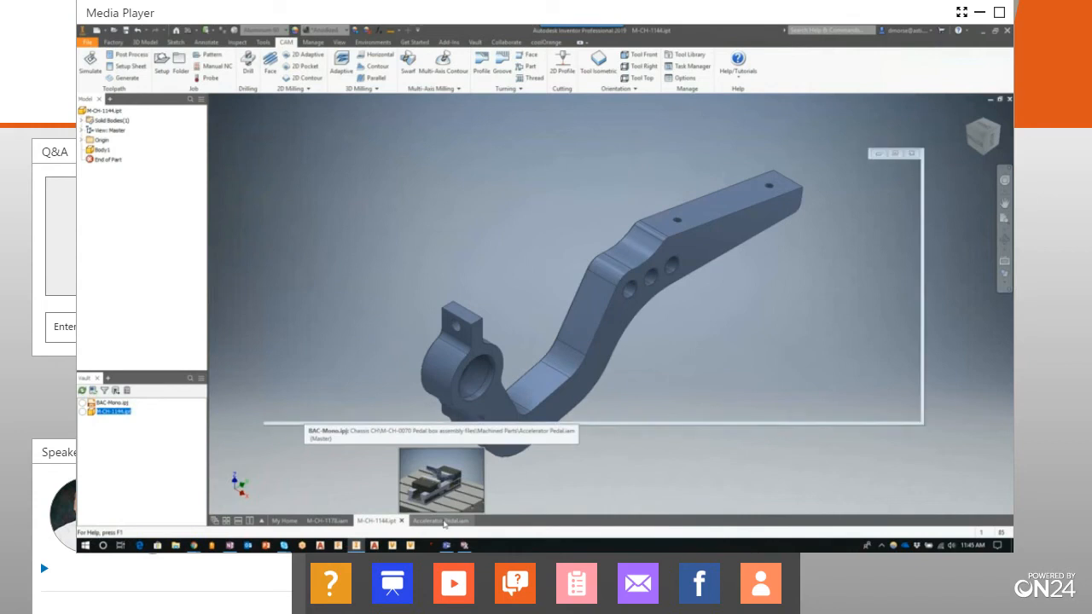
pyautogui.click(443, 521)
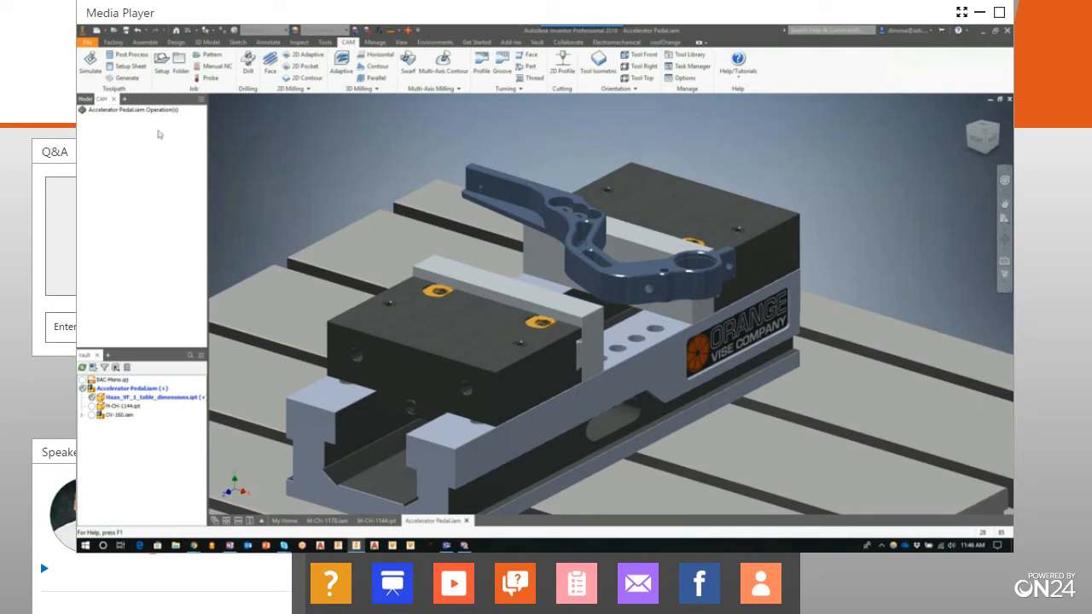
# Create a milling setup and choose the pedal arm held above the vise as its model
pyautogui.click(163, 65)
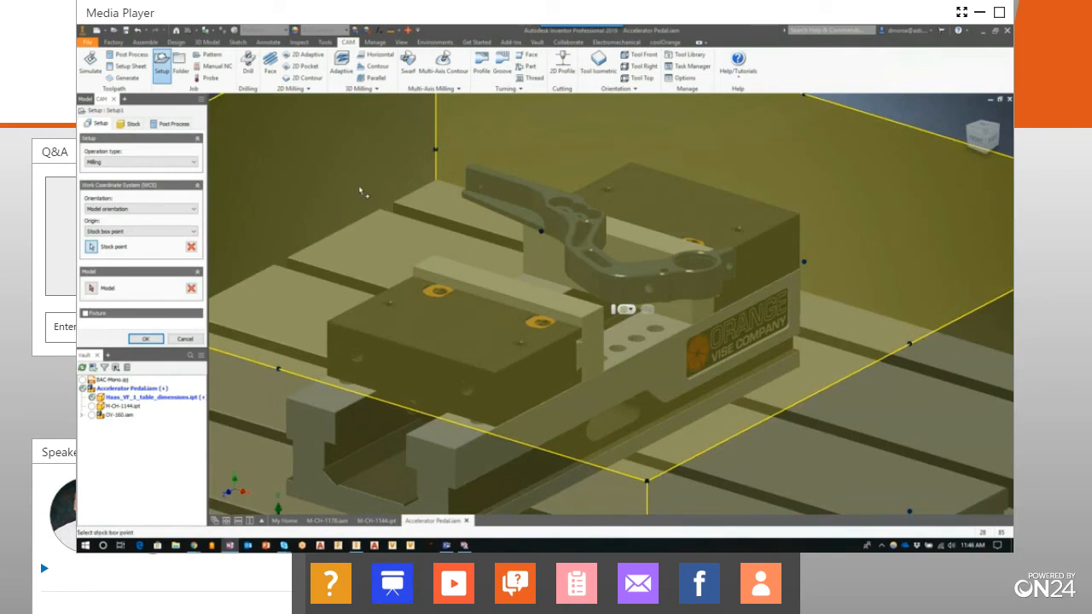
pyautogui.scroll(-3, 359, 186)
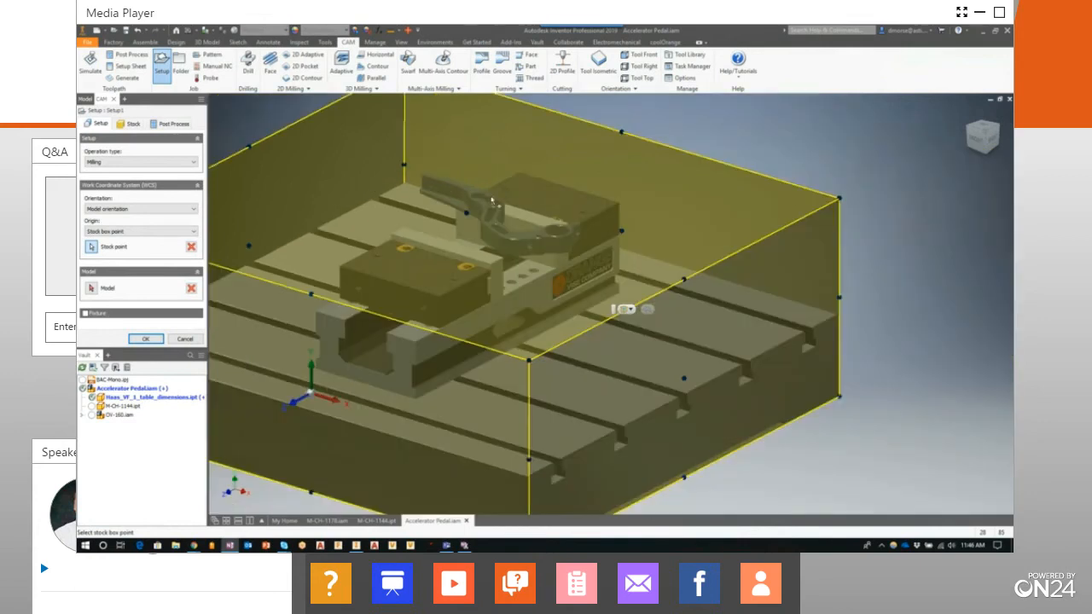
pyautogui.moveTo(507, 201); pyautogui.dragTo(618, 178, button='middle')
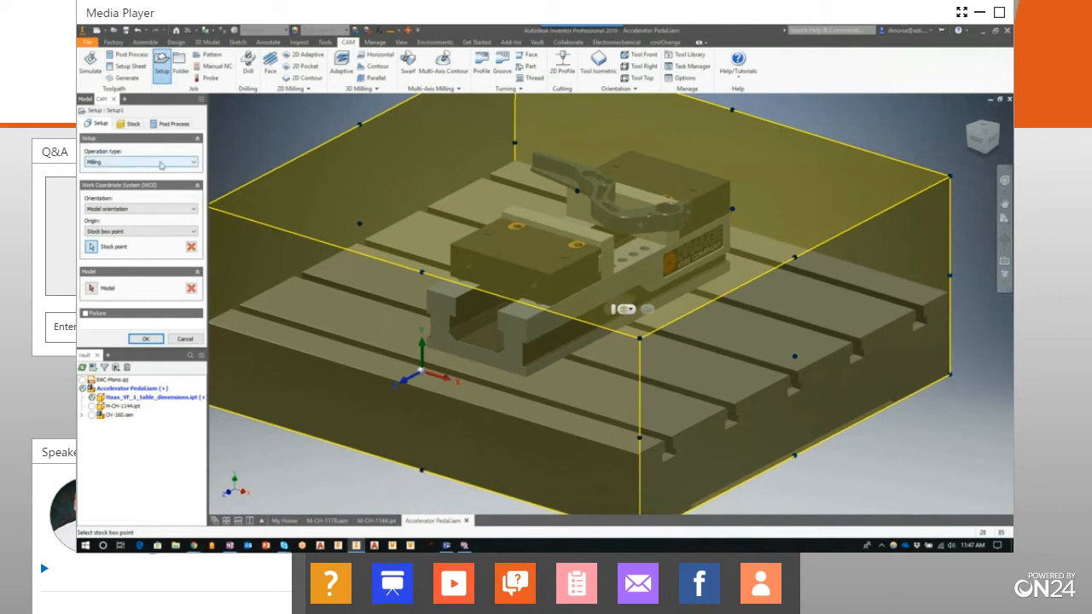
pyautogui.moveTo(118, 162)
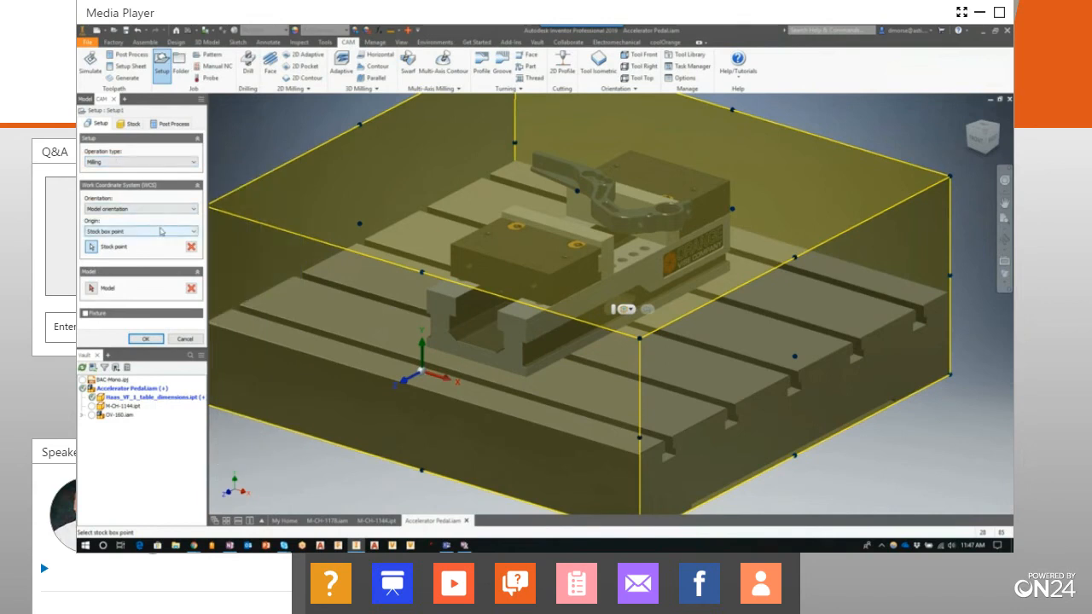
pyautogui.click(91, 289)
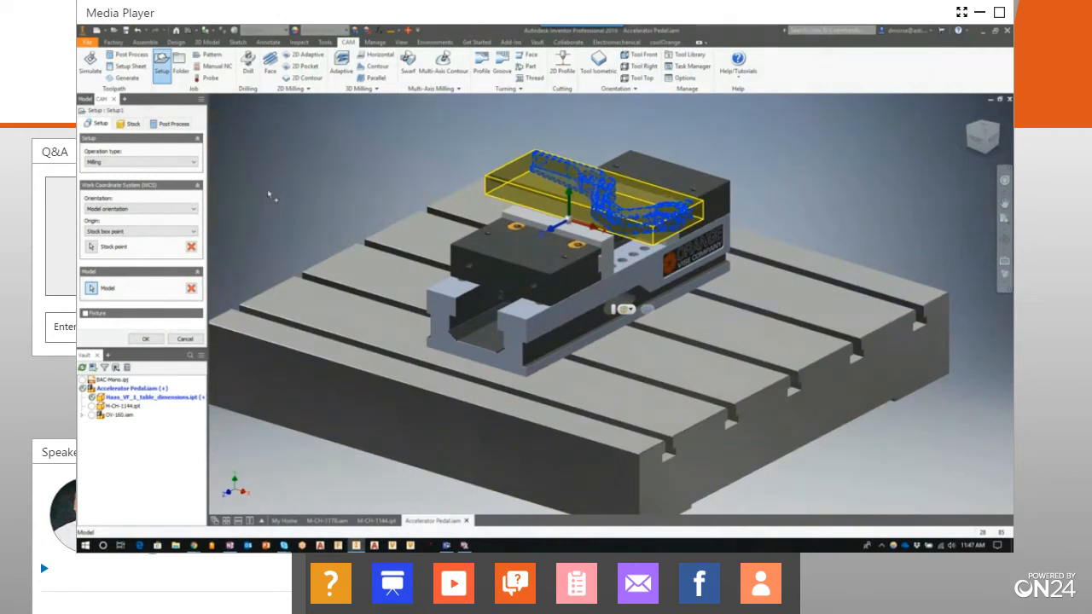
# Orient the work coordinate system by Z axis/plane and X axis, using the pedal arm's top face for Z
pyautogui.click(194, 209)
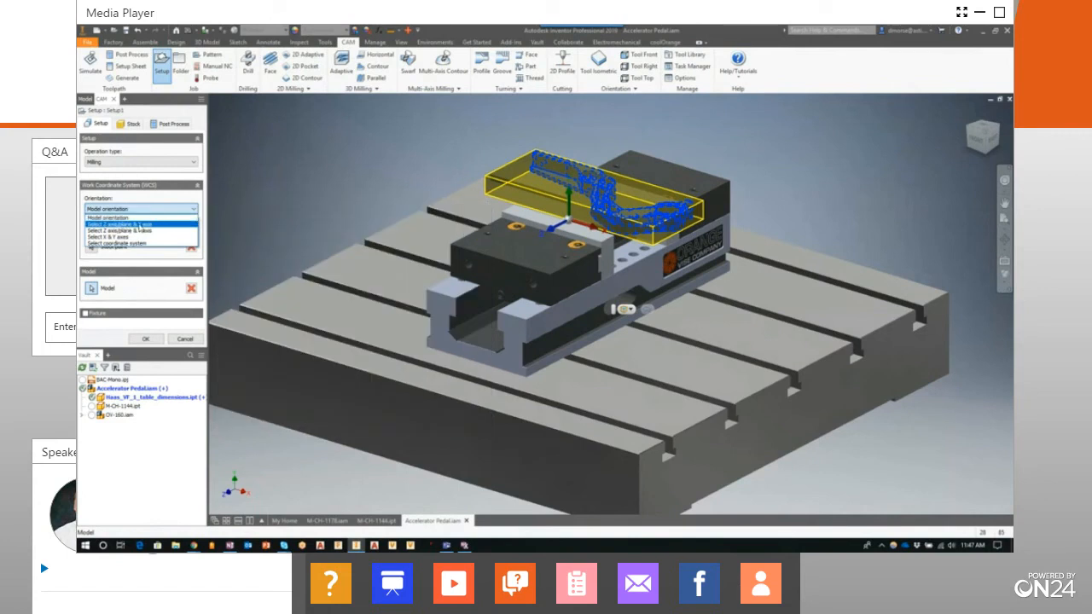
pyautogui.click(141, 225)
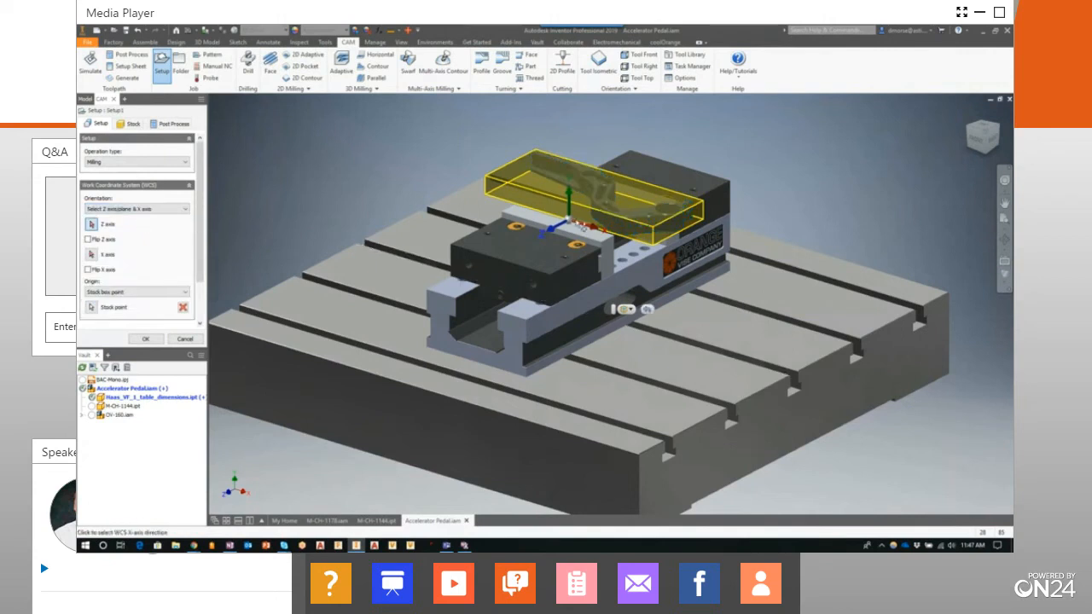
pyautogui.scroll(3, 621, 201)
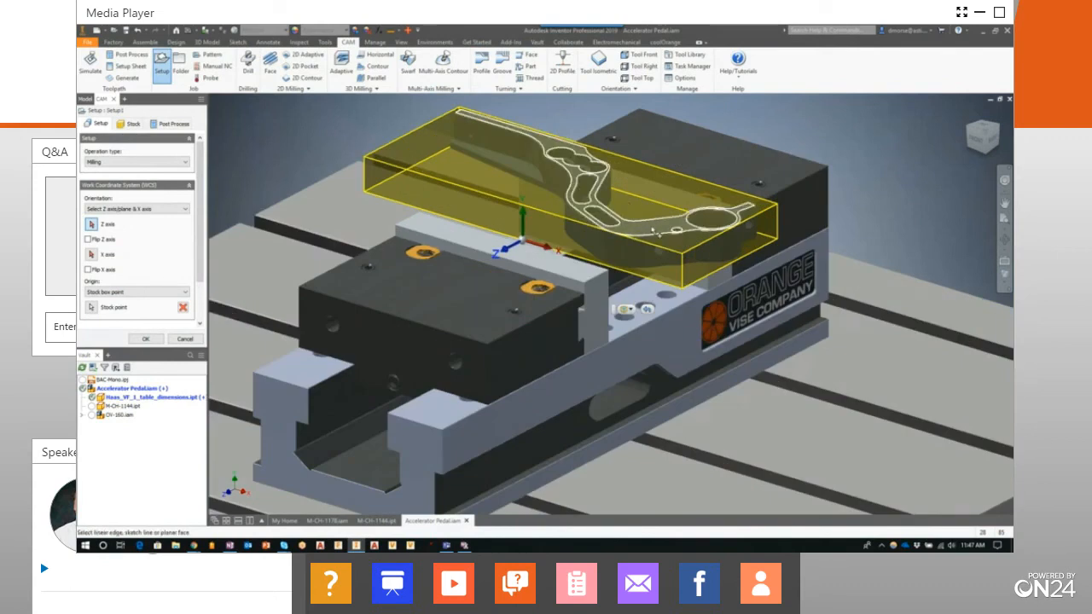
pyautogui.click(655, 232)
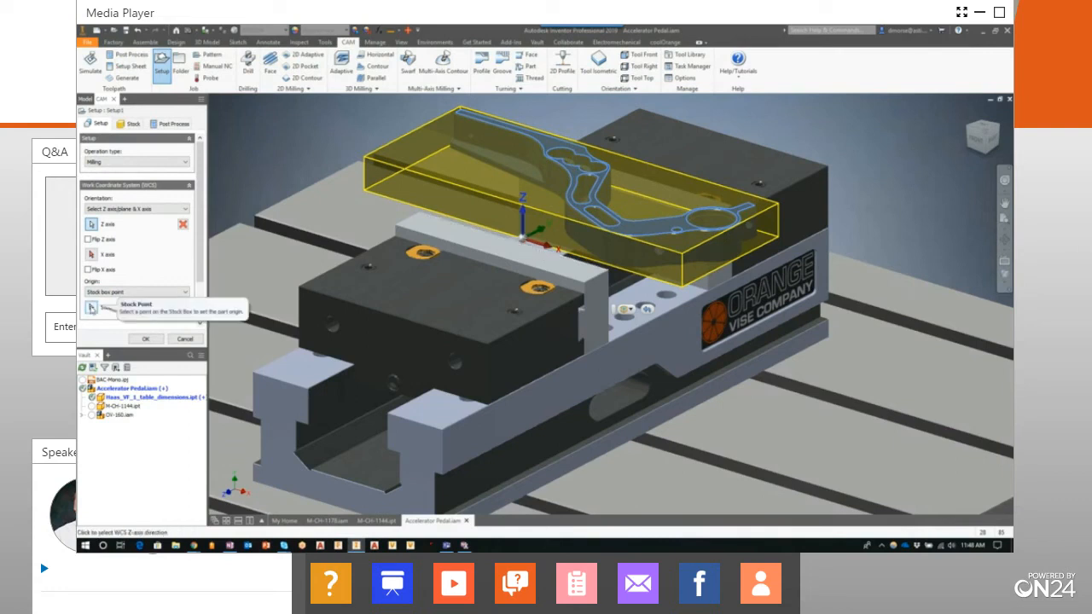
# Place the work coordinate origin at a stock box point on the stock's lower front corner
pyautogui.click(148, 292)
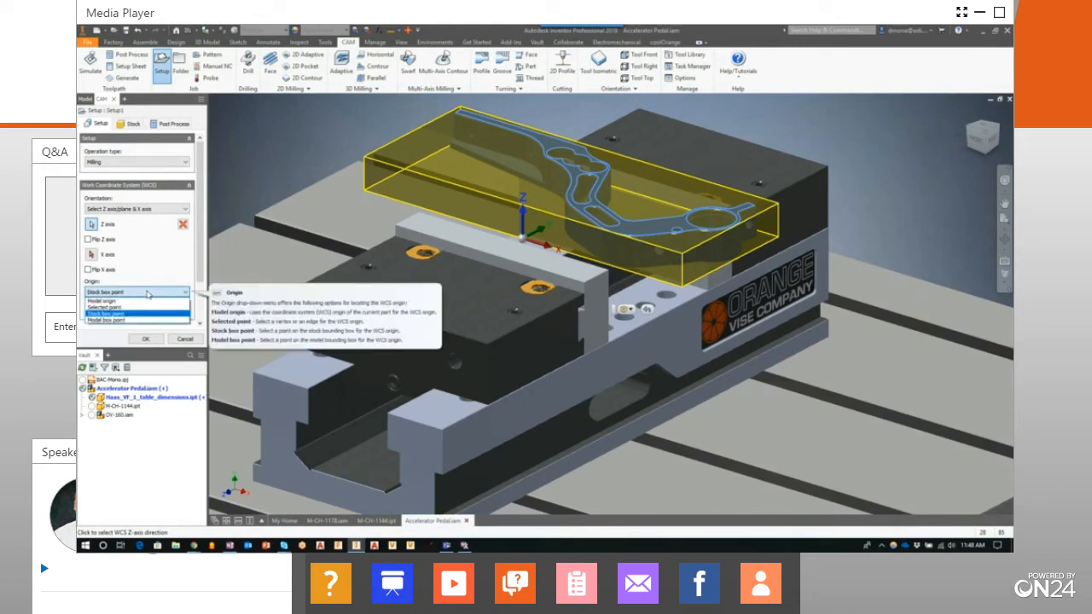
pyautogui.click(101, 314)
pyautogui.click(92, 307)
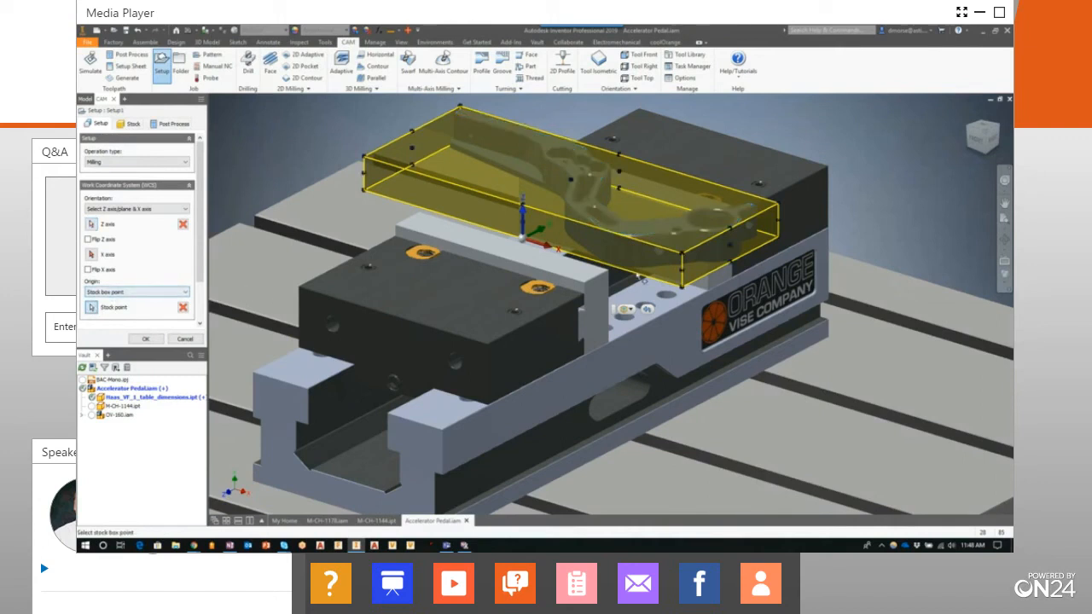
pyautogui.click(683, 287)
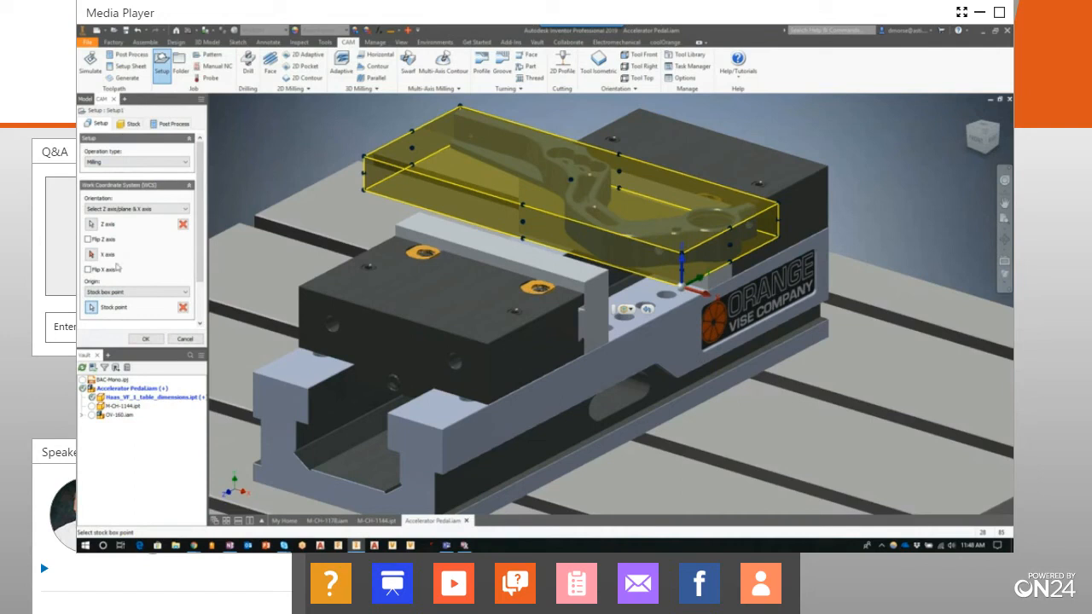
# Align the X axis with the top side edge of the rear vise jaw and flip its direction
pyautogui.click(91, 254)
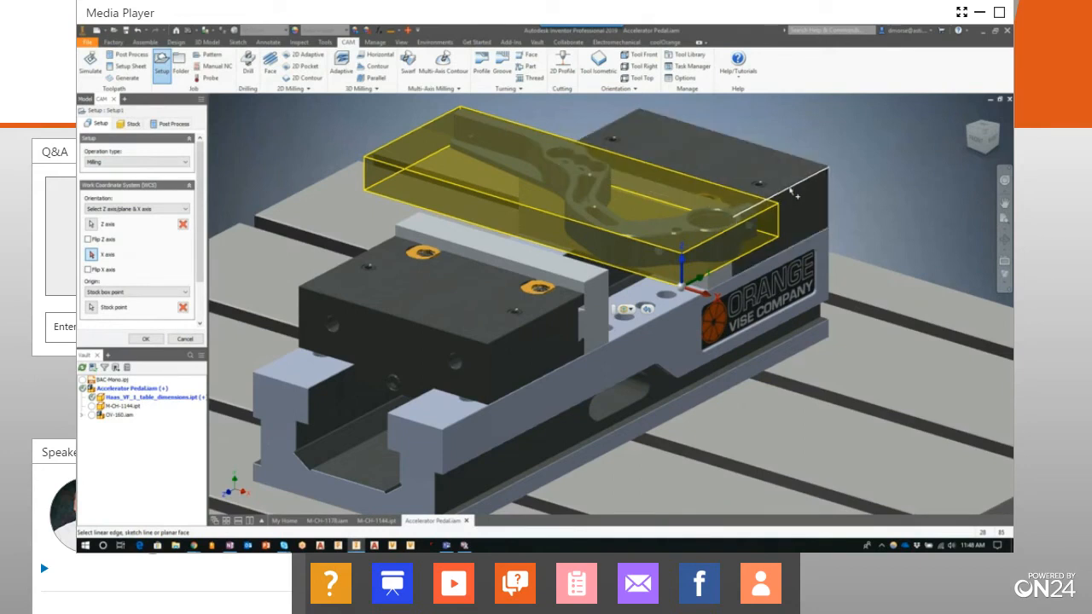
pyautogui.click(706, 326)
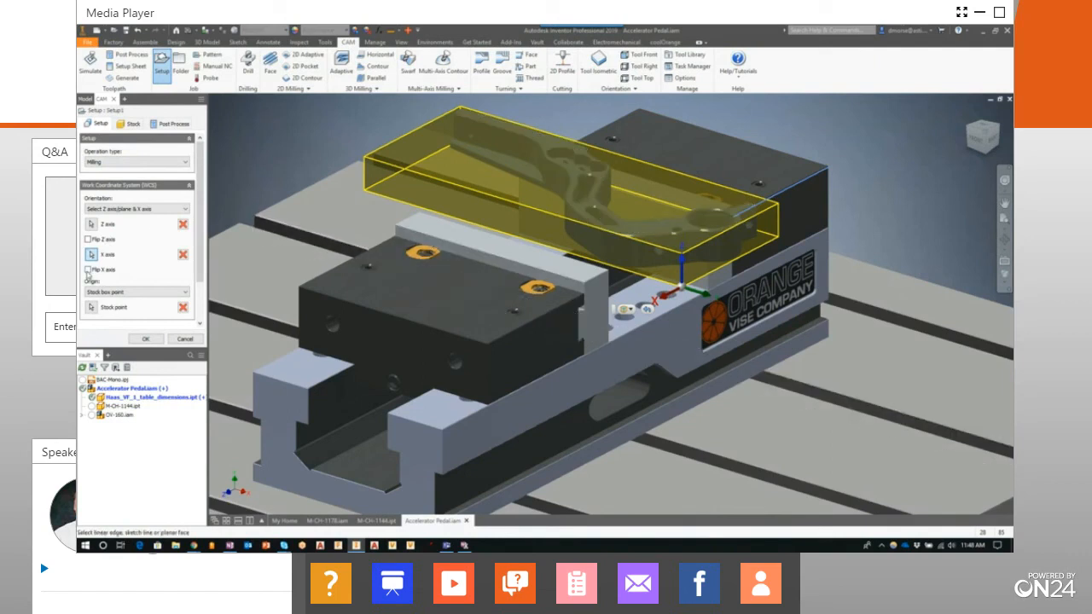
pyautogui.click(100, 273)
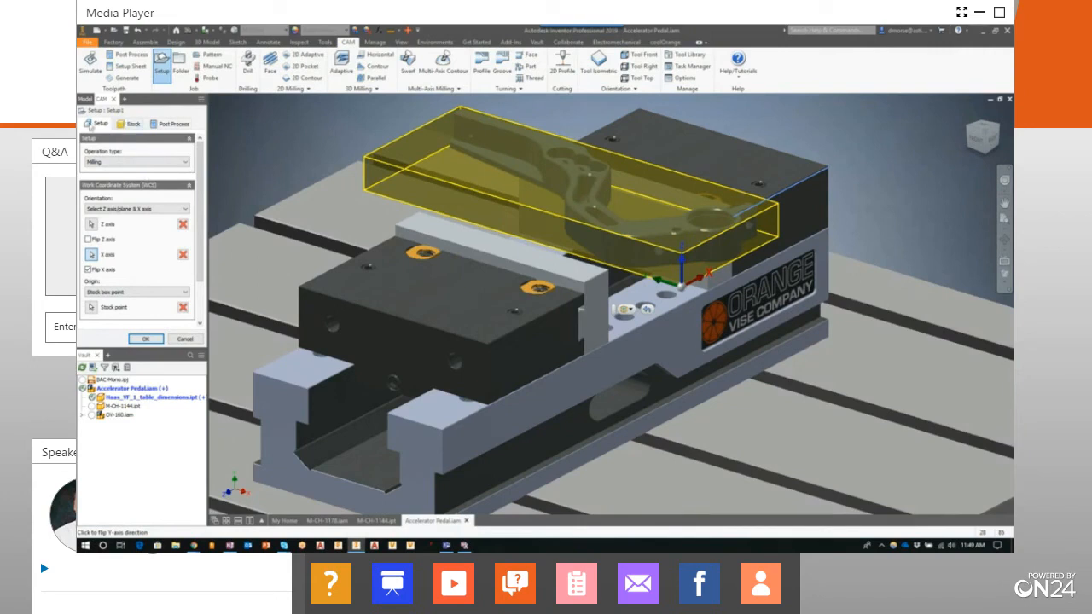
# Set the stock's side offset and top offset to 0.1 in each for the relative size box
pyautogui.click(133, 125)
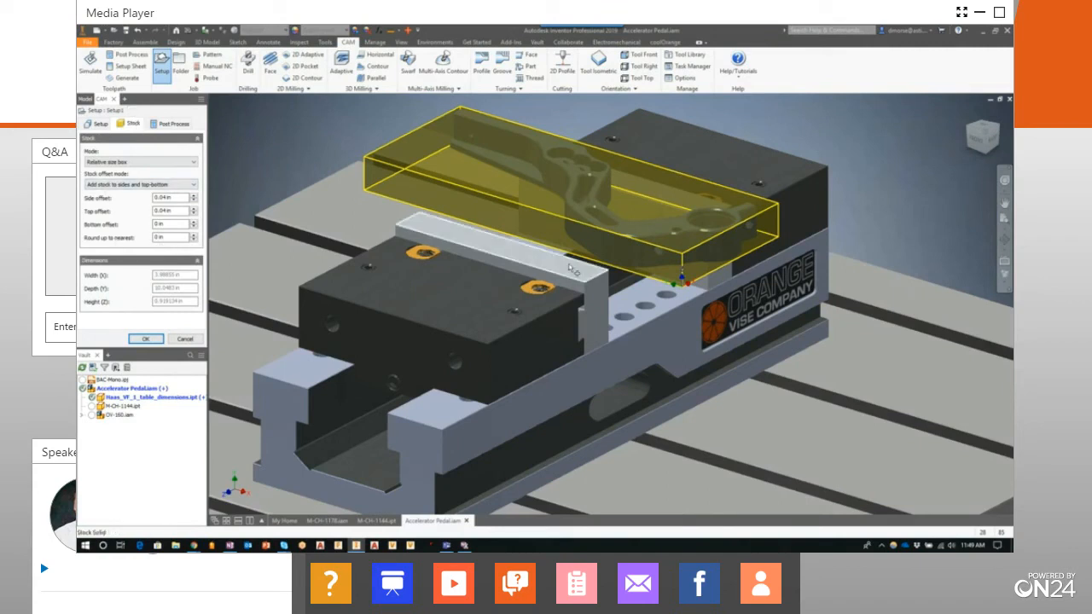
pyautogui.click(973, 138)
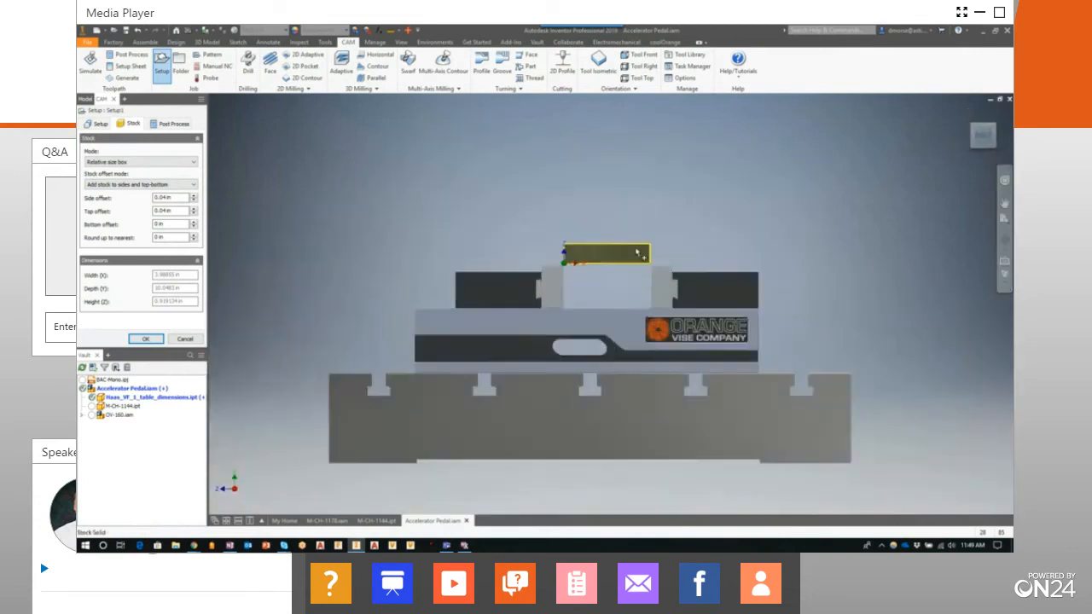
pyautogui.scroll(5, 638, 253)
pyautogui.scroll(-2, 636, 252)
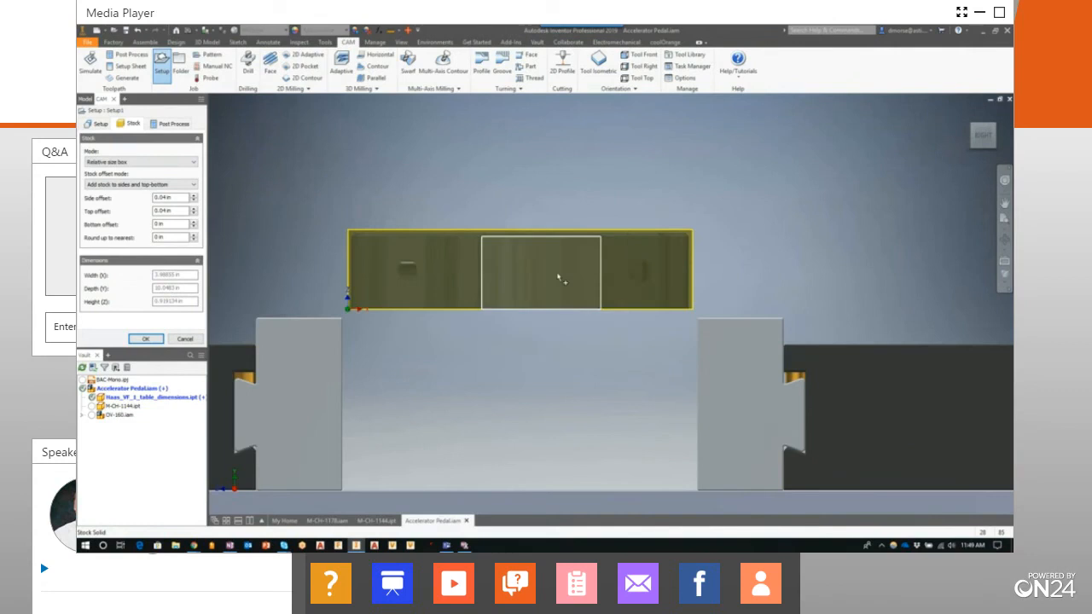
pyautogui.scroll(3, 510, 266)
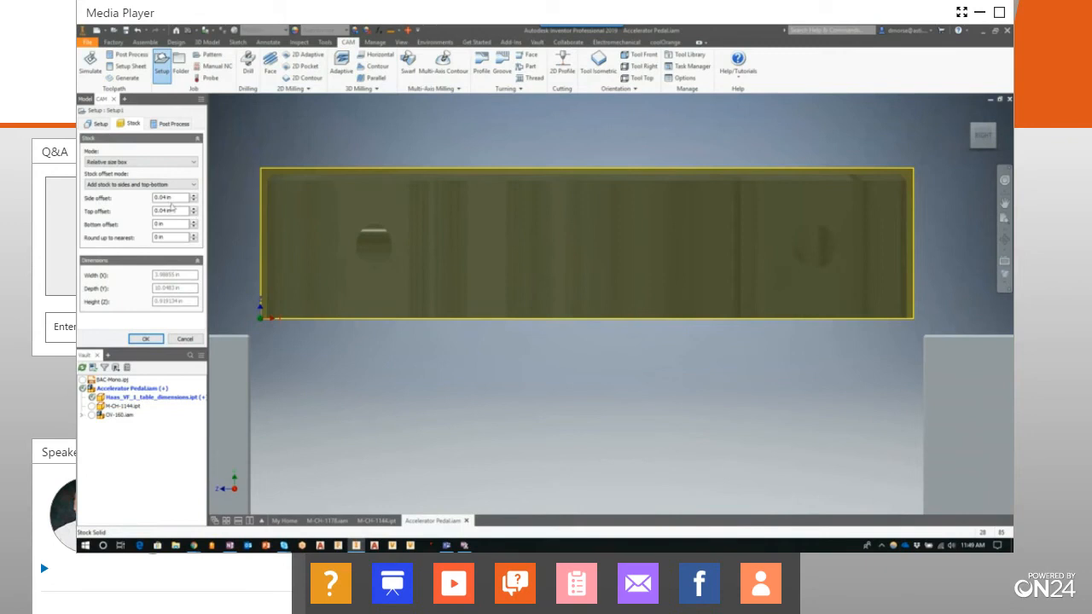
pyautogui.moveTo(177, 200); pyautogui.dragTo(150, 196)
pyautogui.write('0.2')
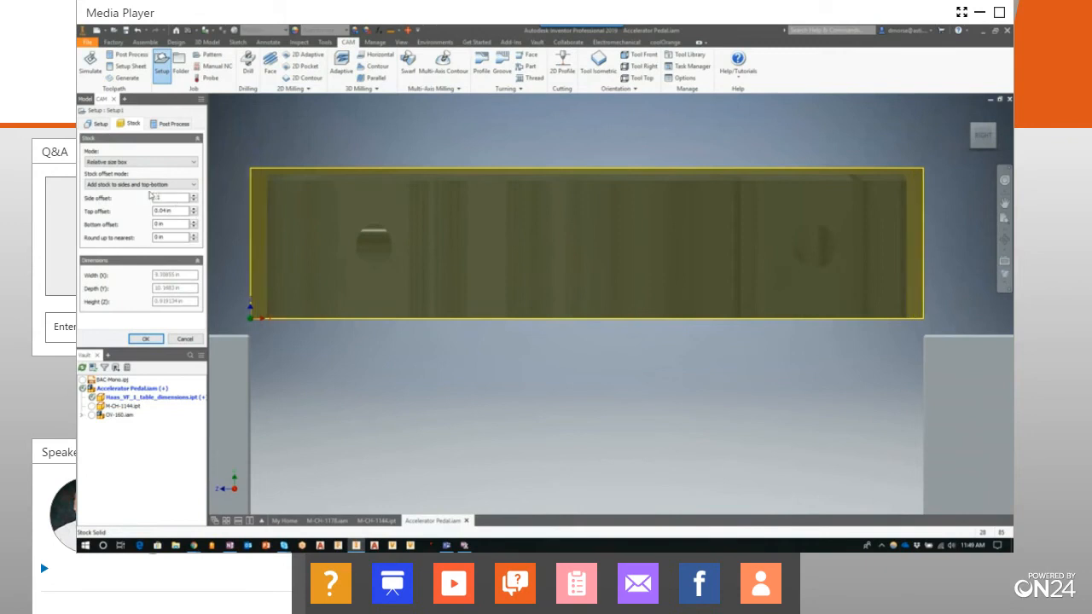
pyautogui.moveTo(180, 214); pyautogui.dragTo(146, 215)
pyautogui.write('0.2')
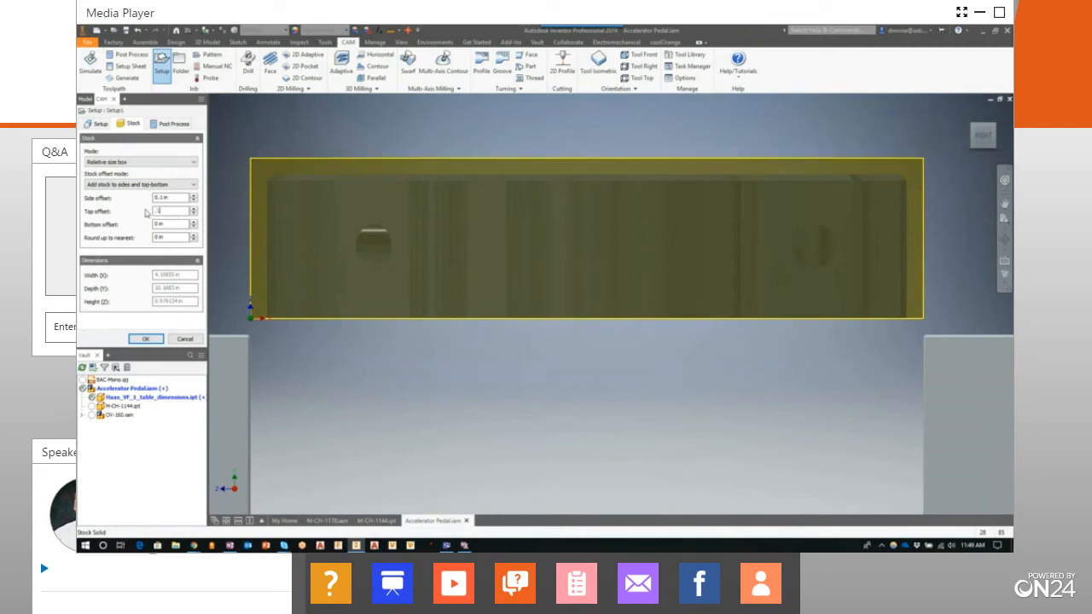
# Set the stock's bottom offset to .375 in and finish the milling setup
pyautogui.click(177, 225)
pyautogui.moveTo(176, 225); pyautogui.dragTo(150, 226)
pyautogui.write('.375')
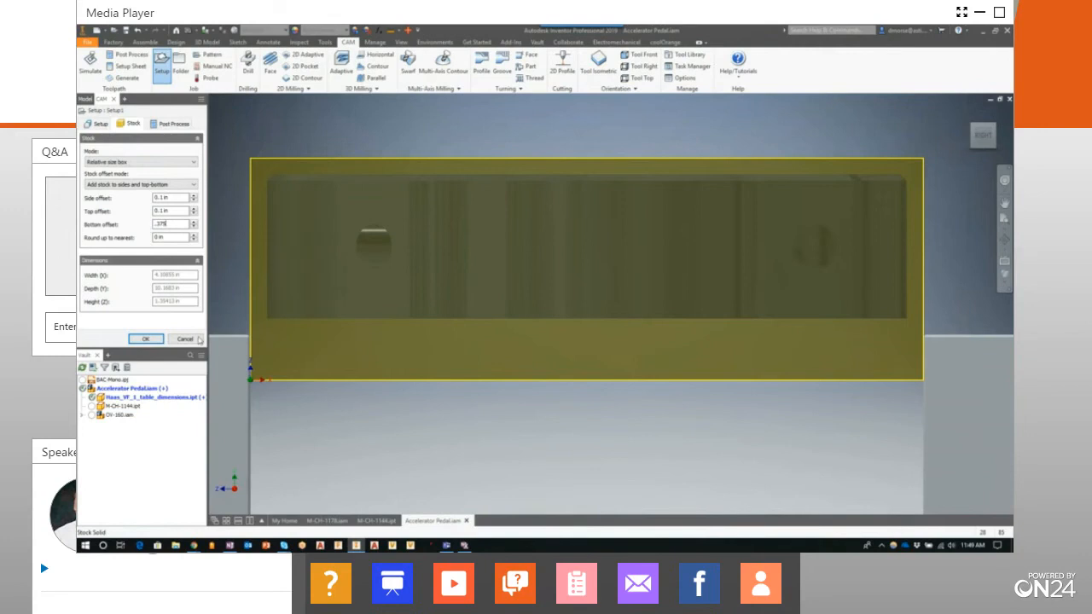
pyautogui.click(147, 339)
pyautogui.click(965, 122)
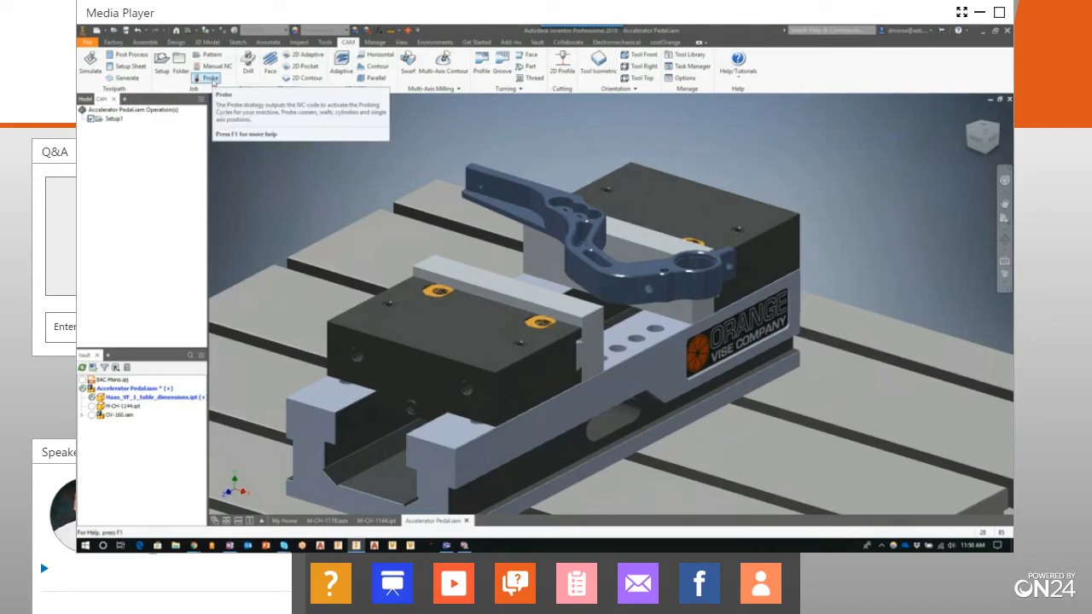
# Start a probing operation and assign a Ø5 mm Renishaw OMP60 probe from the Probe Tools sample library
pyautogui.click(211, 79)
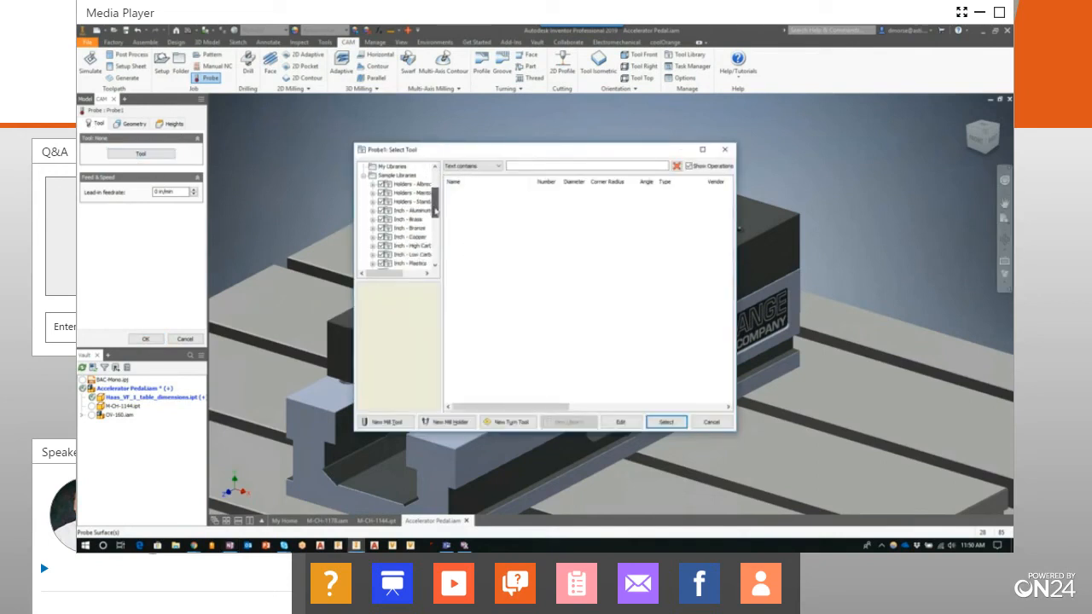
pyautogui.moveTo(439, 231); pyautogui.dragTo(441, 264)
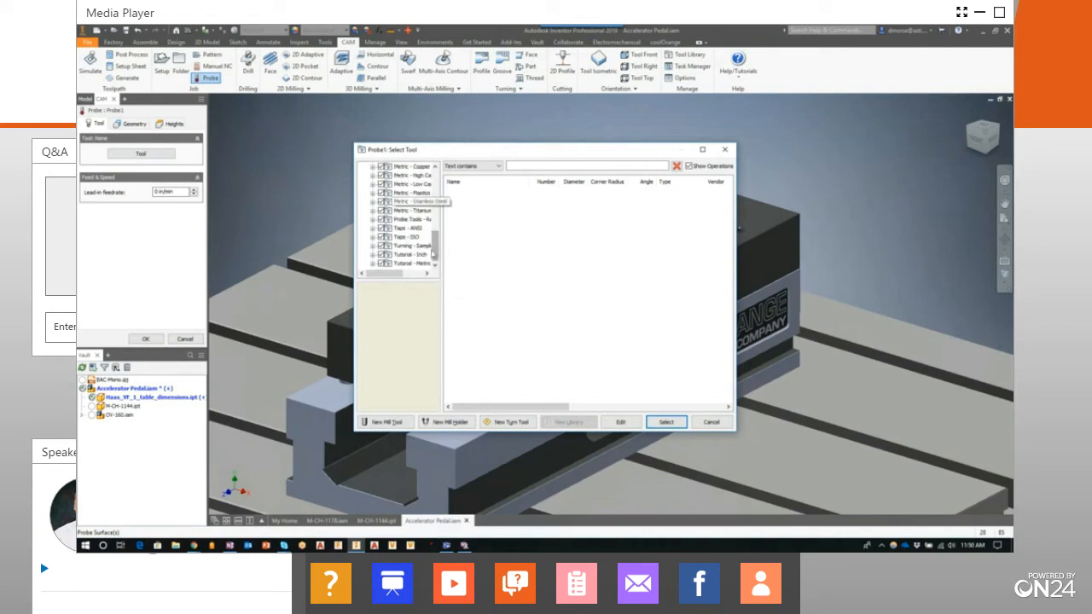
pyautogui.moveTo(437, 247); pyautogui.dragTo(421, 247)
pyautogui.click(420, 246)
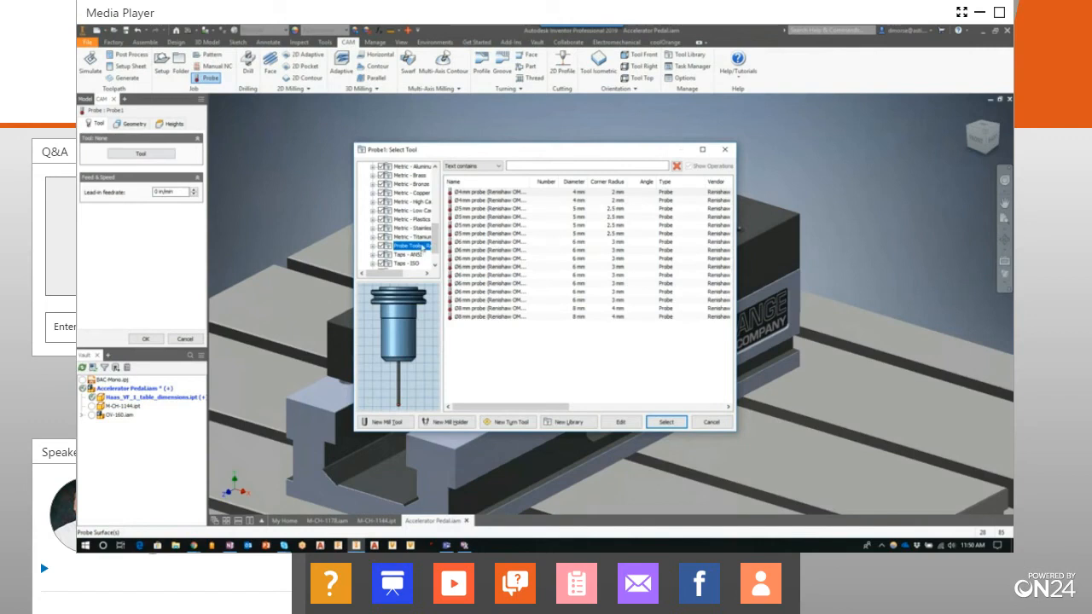
pyautogui.click(481, 225)
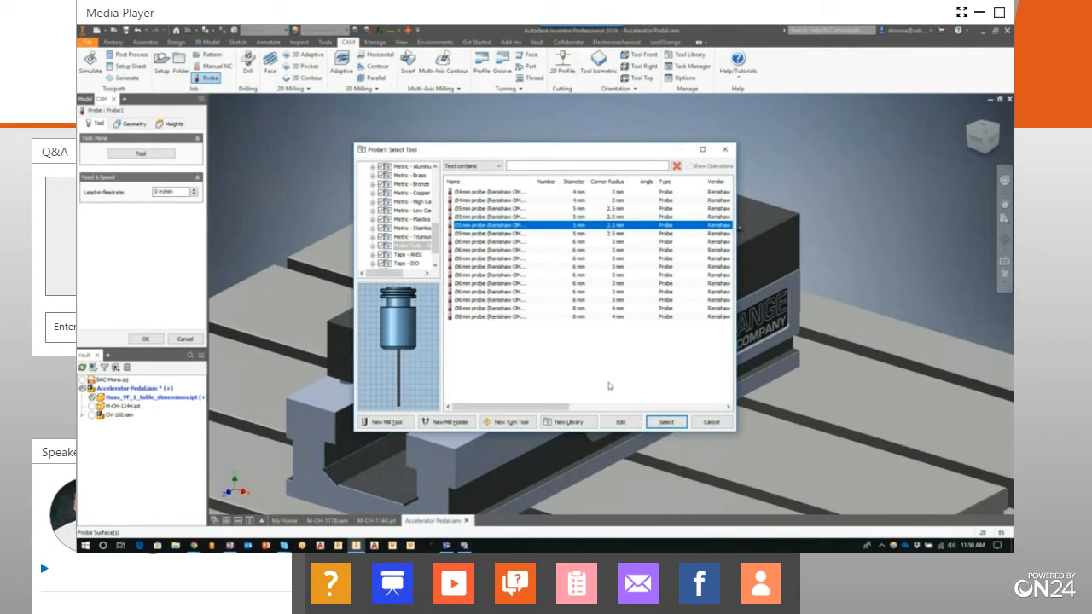
pyautogui.click(668, 422)
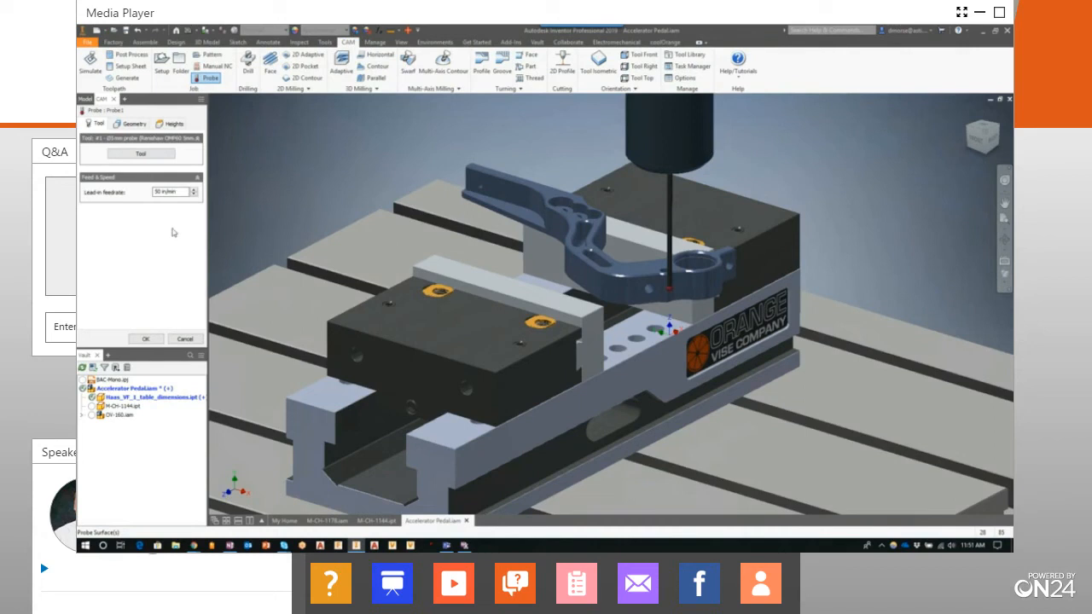
# Set the probe mode to Stock, pick the stock's top face with the XY rectangular boss probe type, and finish the probing operation
pyautogui.click(134, 124)
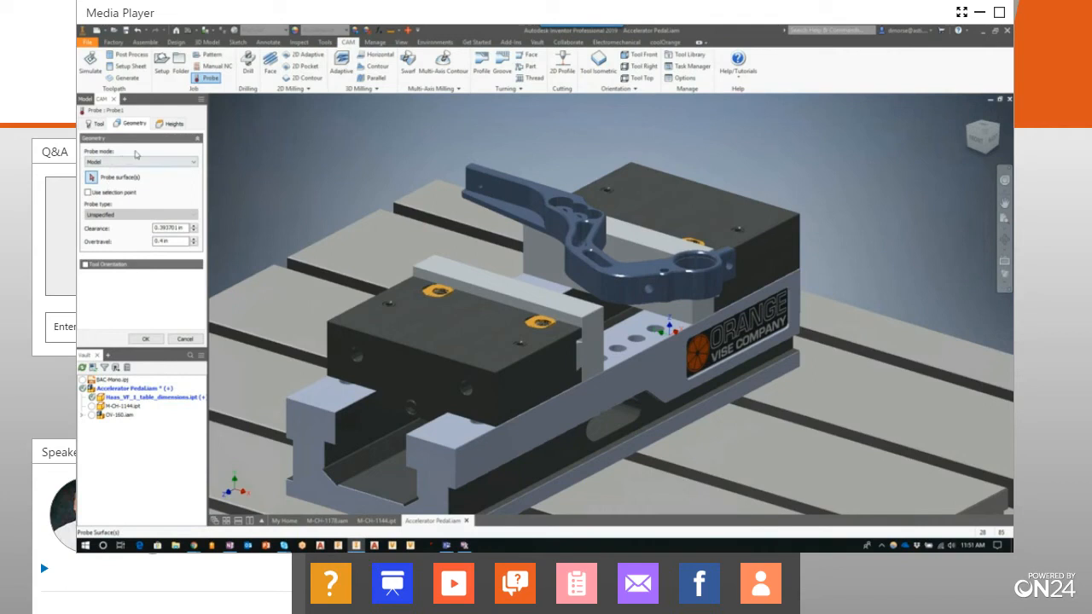
pyautogui.click(158, 163)
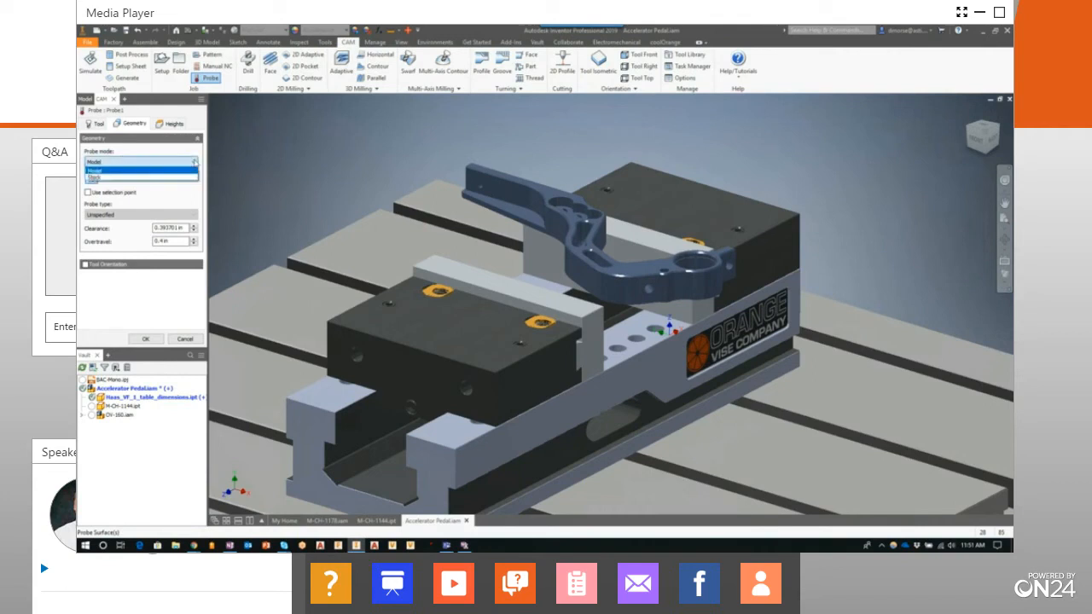
pyautogui.click(136, 177)
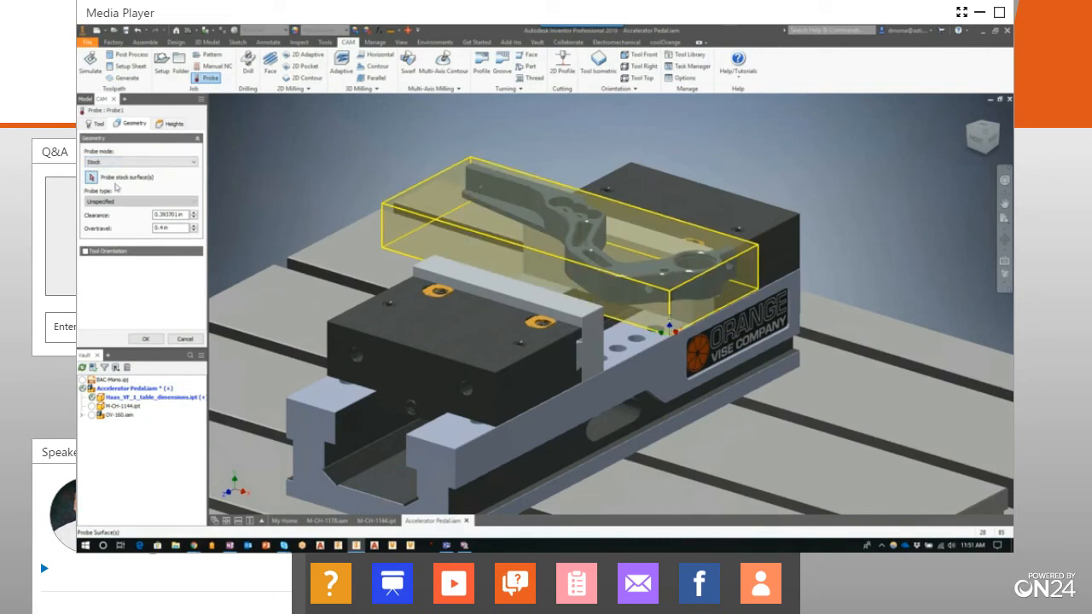
pyautogui.click(629, 238)
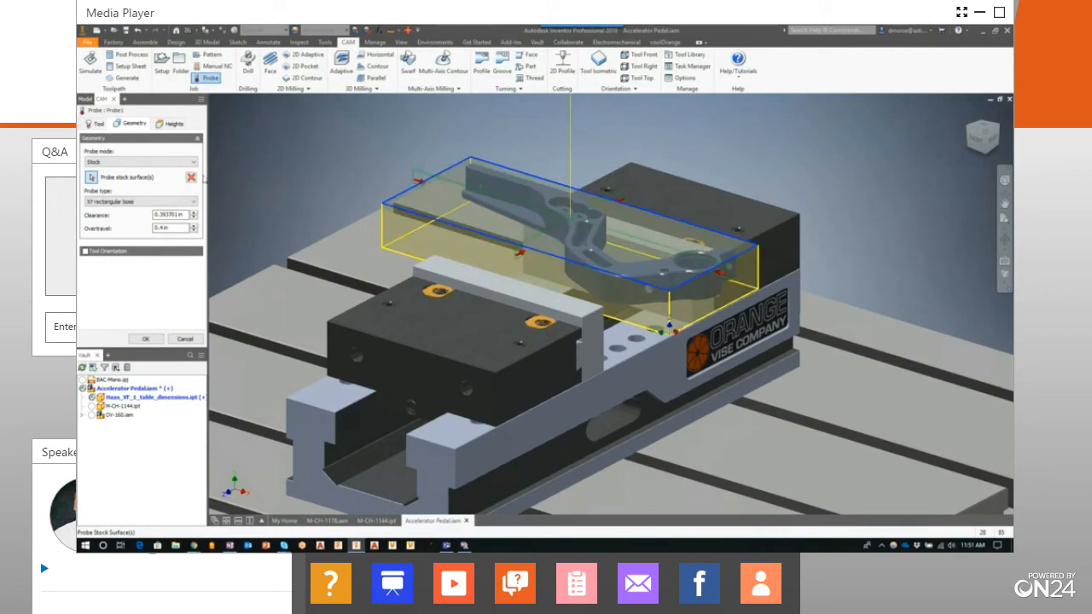
pyautogui.click(192, 201)
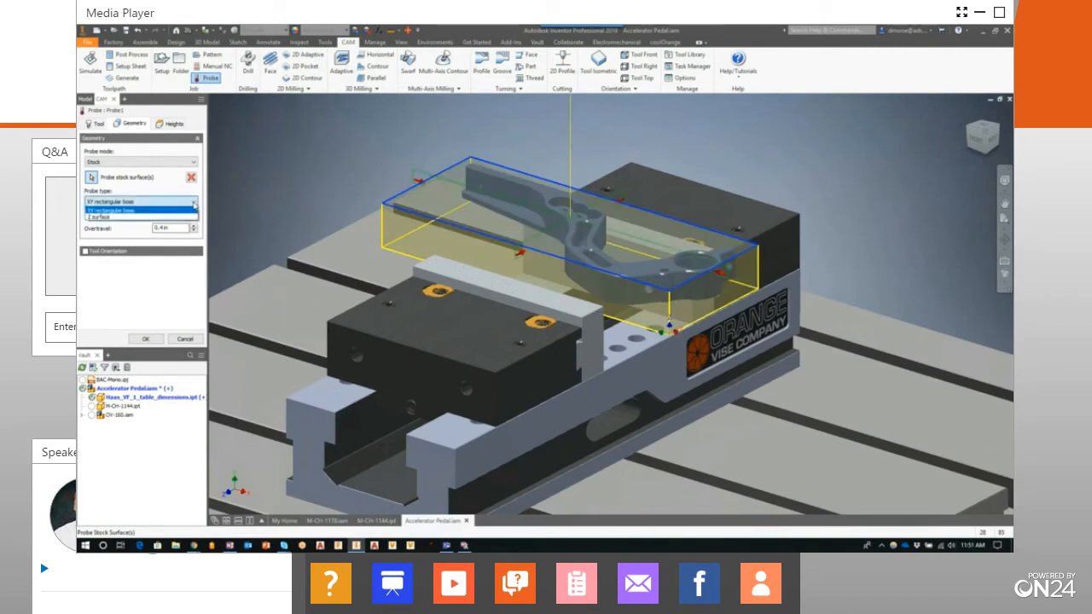
pyautogui.click(194, 205)
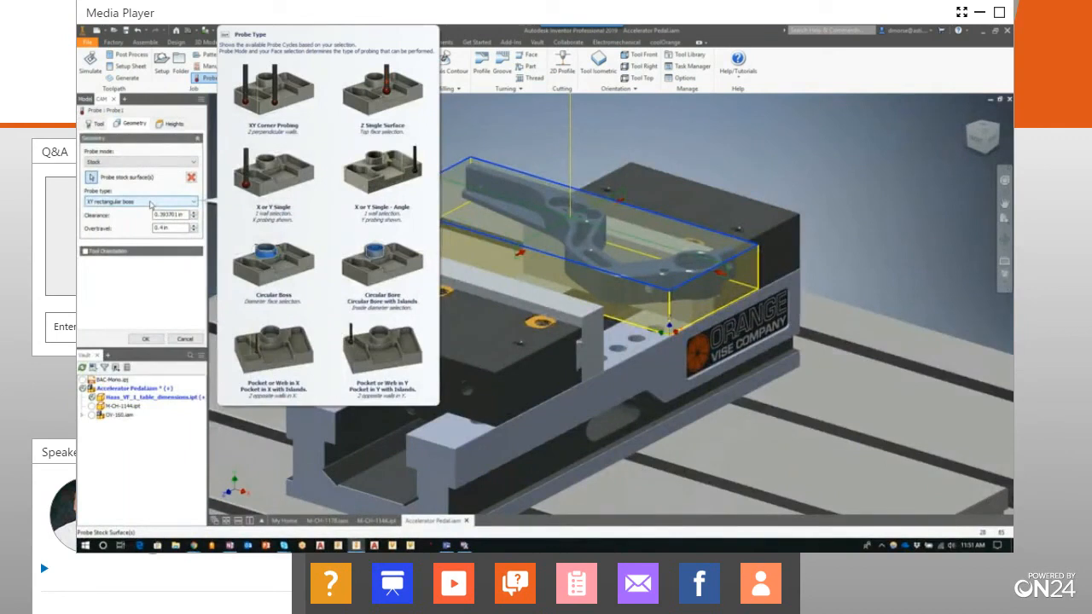
pyautogui.click(147, 340)
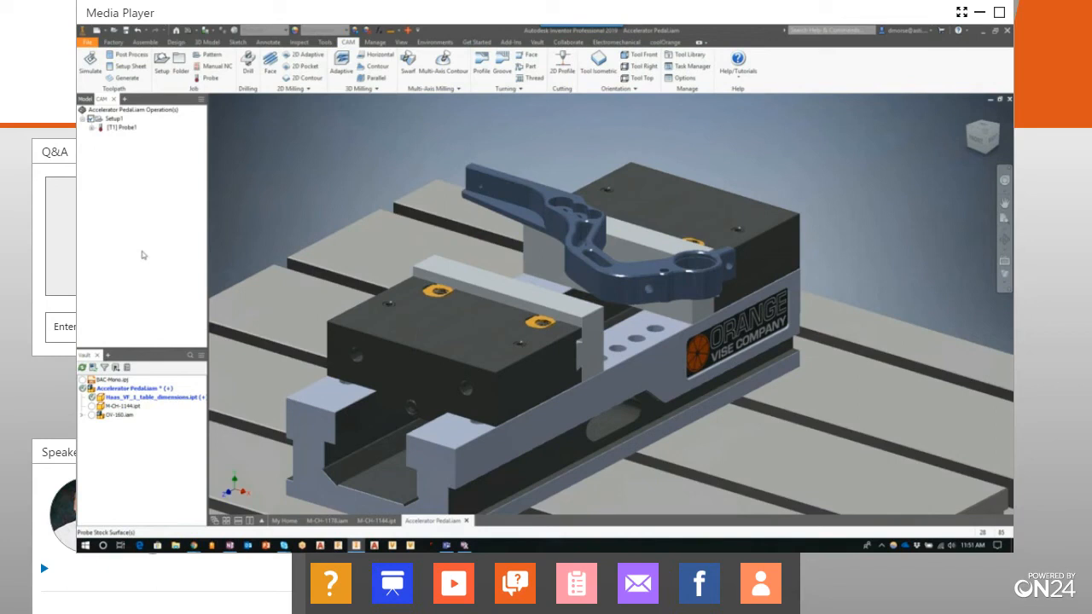
# Simulate the probing operation on the stock, play it through and close the simulation
pyautogui.click(122, 128)
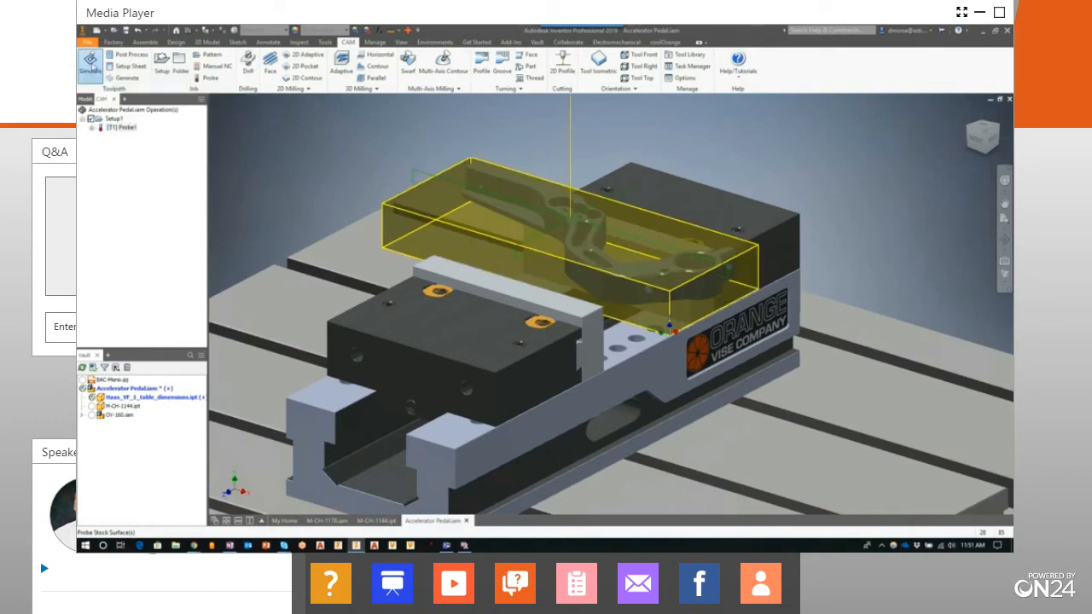
pyautogui.click(91, 62)
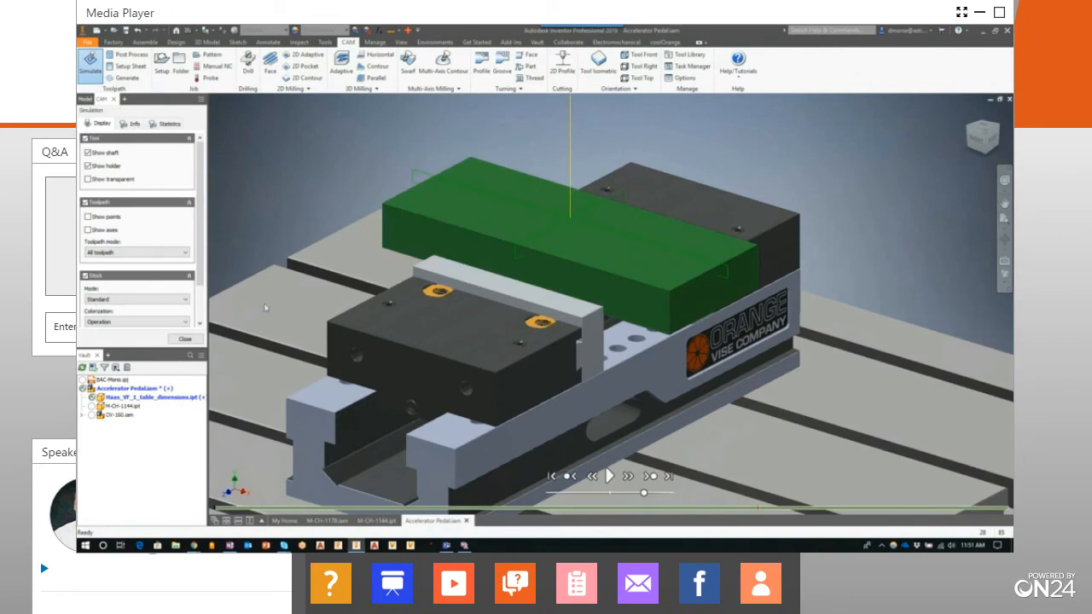
pyautogui.click(609, 476)
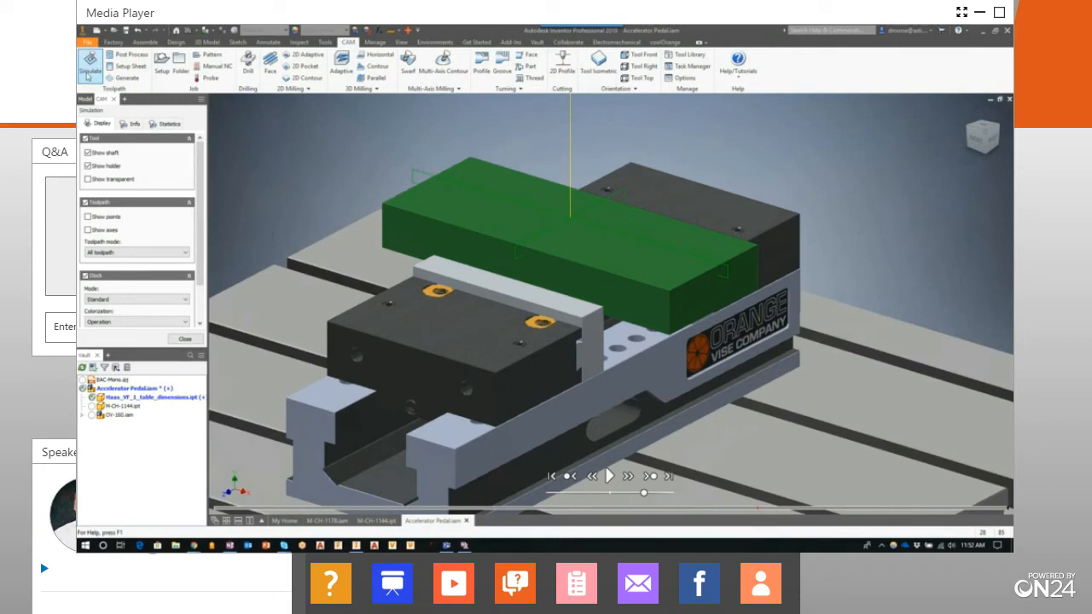
pyautogui.click(186, 340)
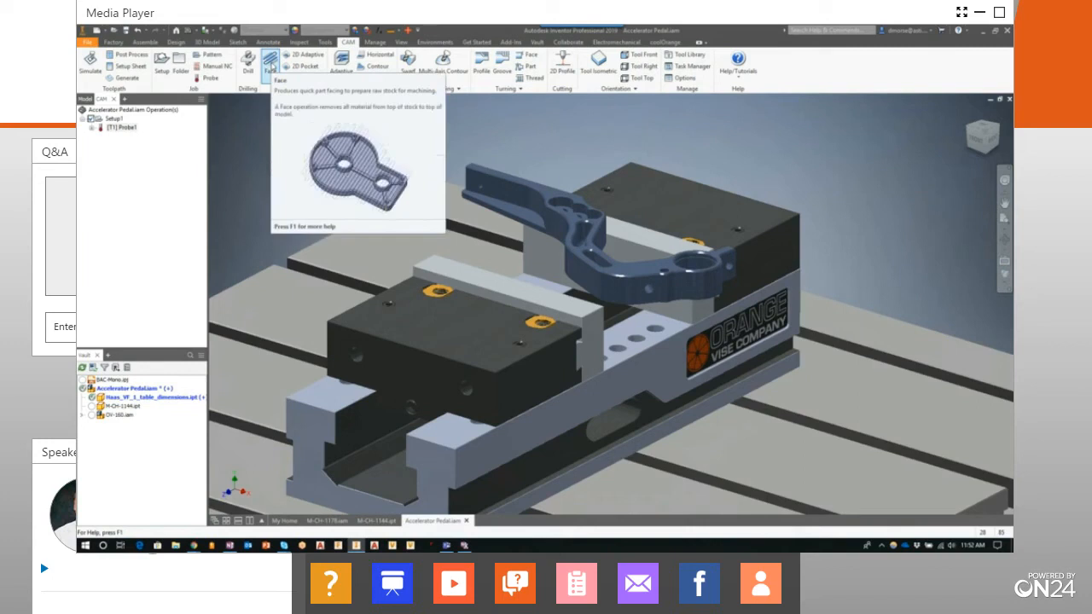
# Start a Face operation and choose the Ø50 mm face mill from the Tutorial - Metric sample library
pyautogui.click(269, 61)
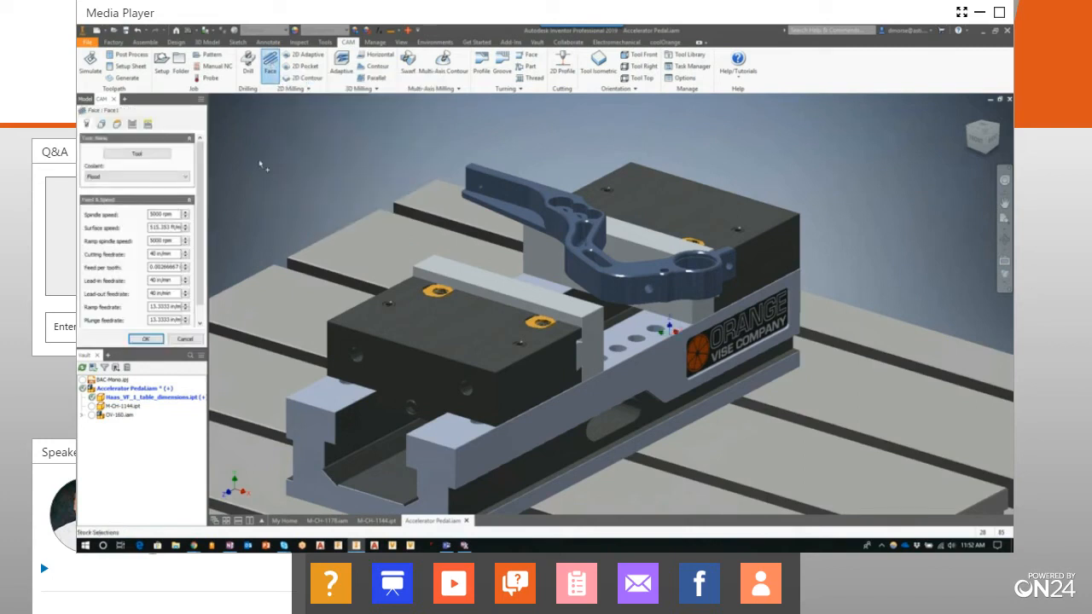
pyautogui.click(145, 156)
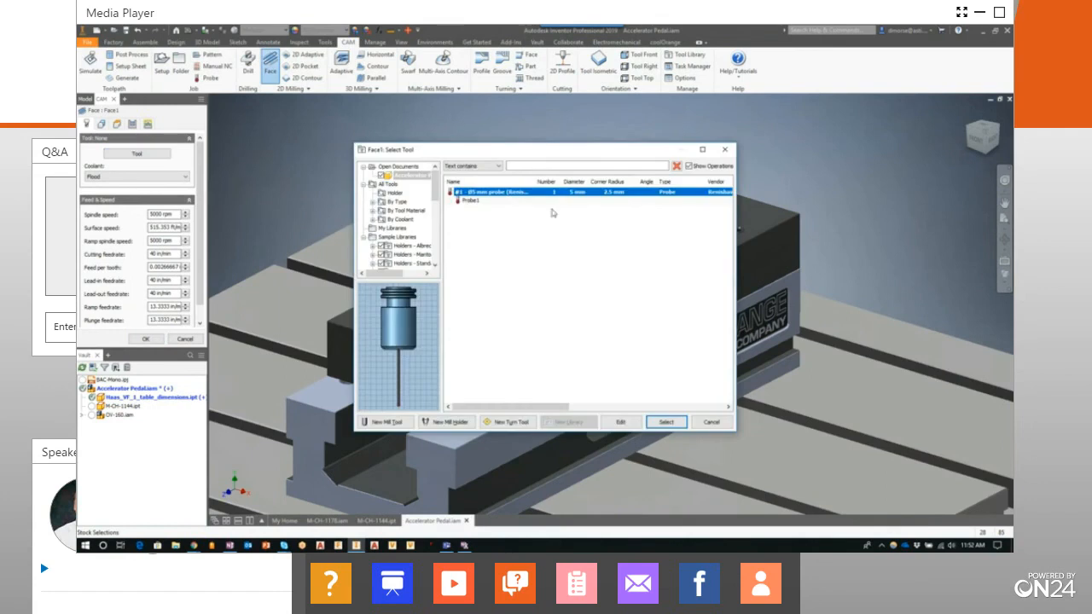
pyautogui.scroll(-7, 415, 266)
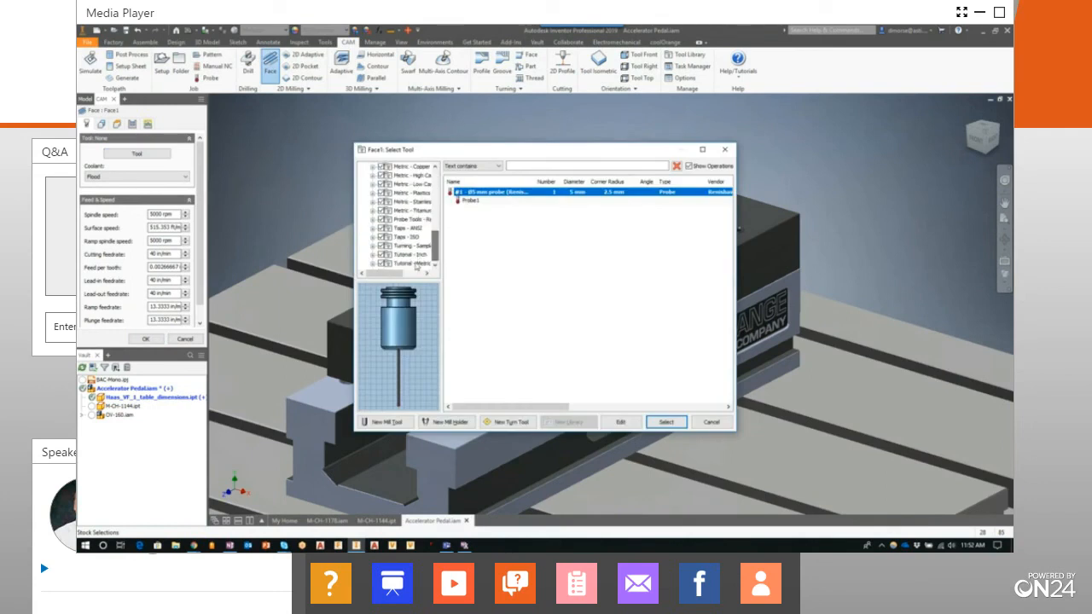
pyautogui.click(416, 265)
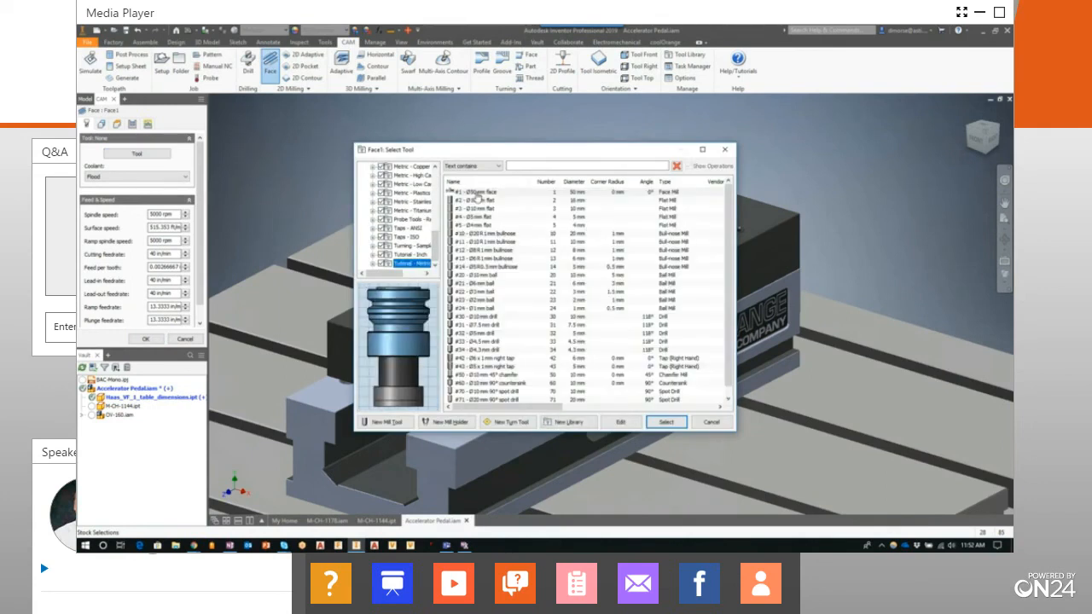
pyautogui.click(478, 193)
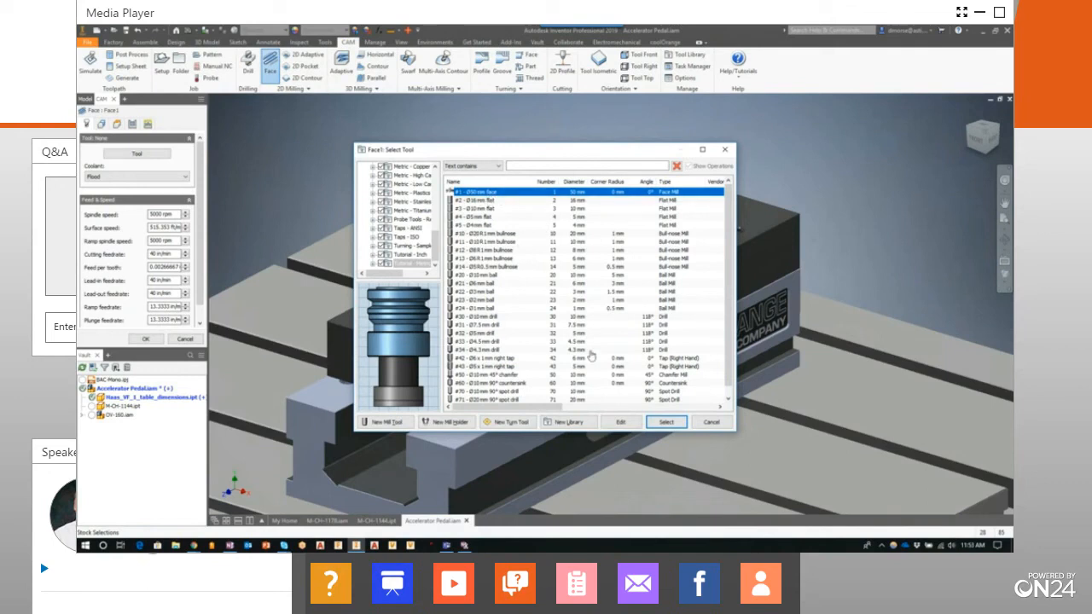
# Review the Ø50 mm face mill's general, shaft, holder and cutter definitions without changing them
pyautogui.click(624, 422)
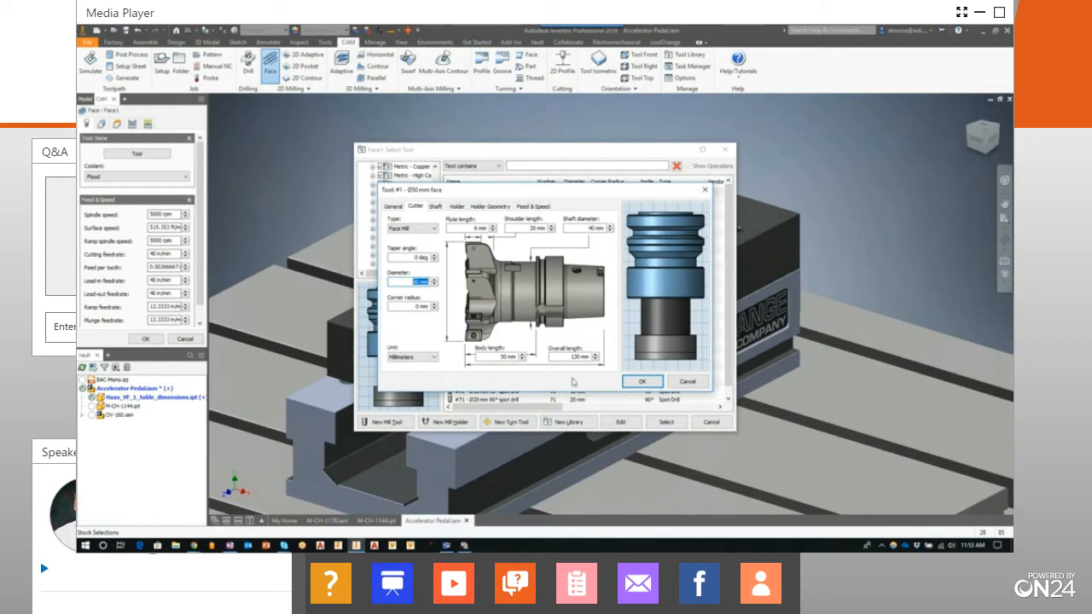
pyautogui.click(394, 207)
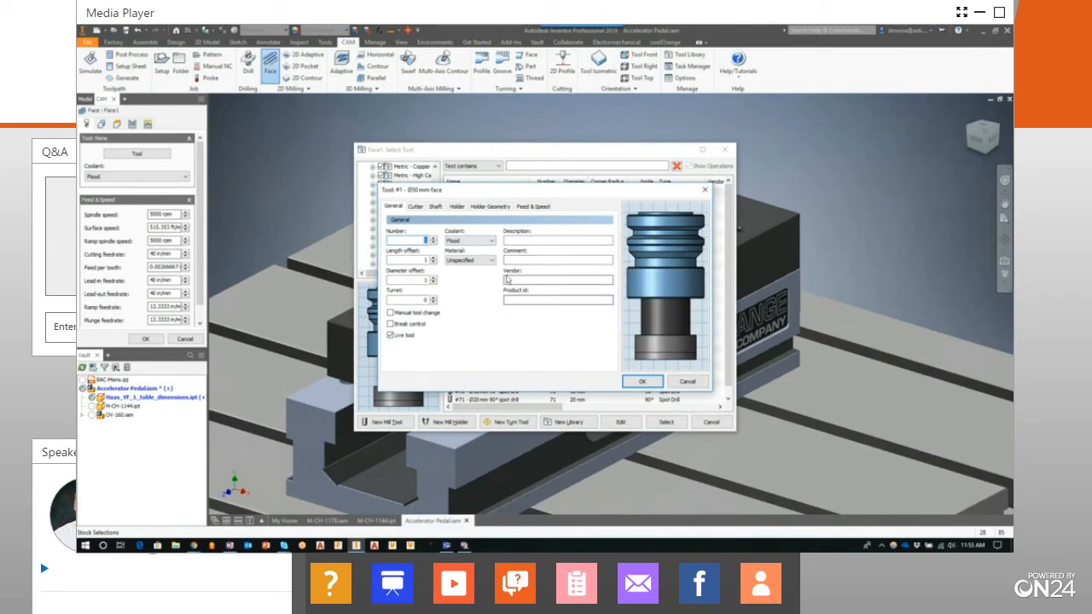
pyautogui.click(436, 207)
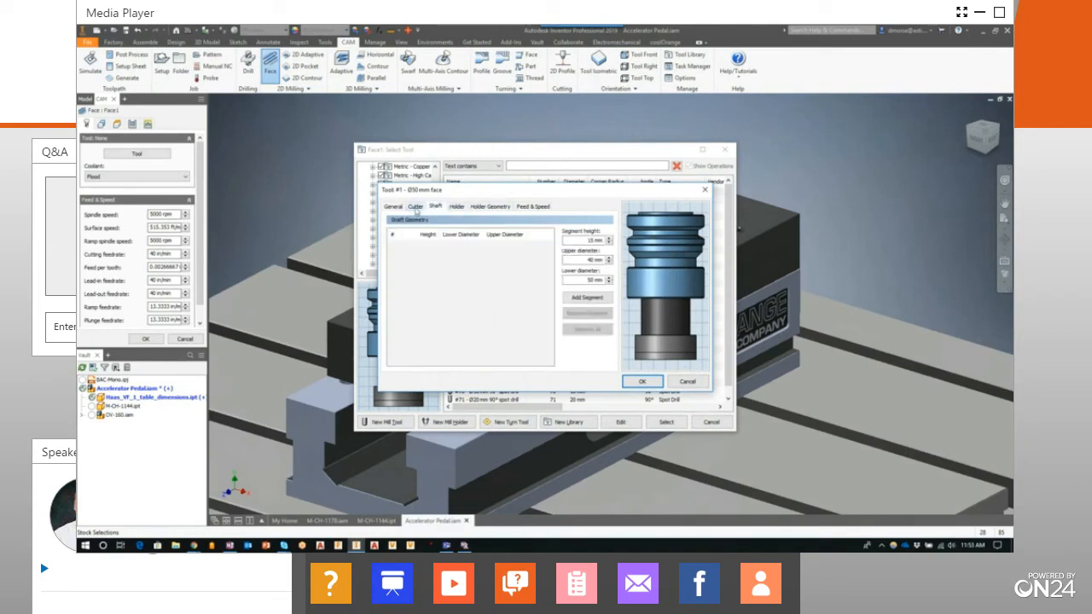
pyautogui.click(457, 208)
pyautogui.click(416, 206)
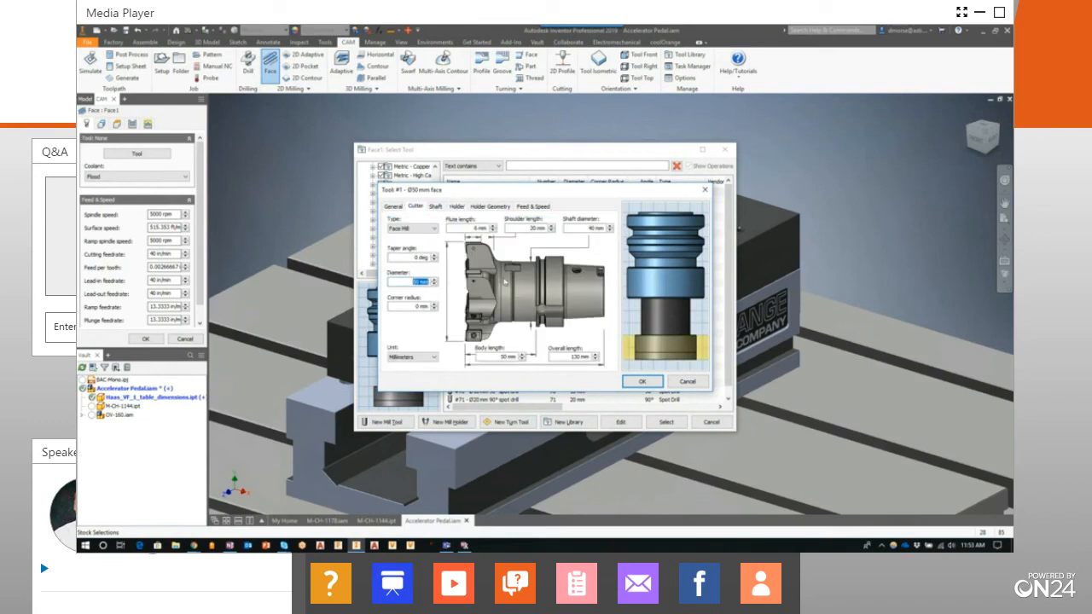
pyautogui.click(641, 382)
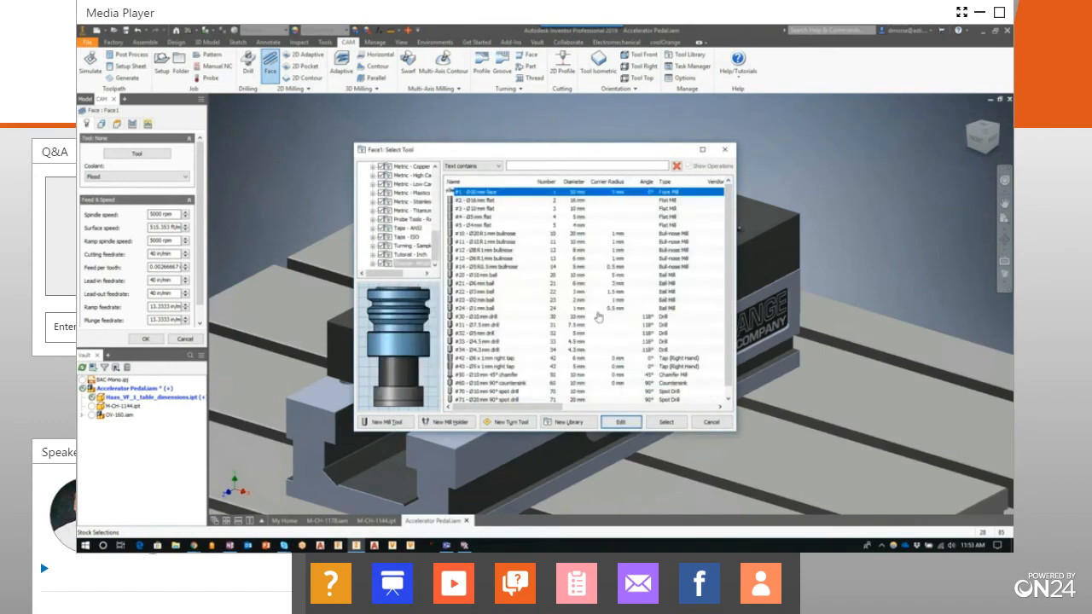
# Assign the Ø50 mm face mill to the Face operation and finish it with the default settings
pyautogui.click(670, 422)
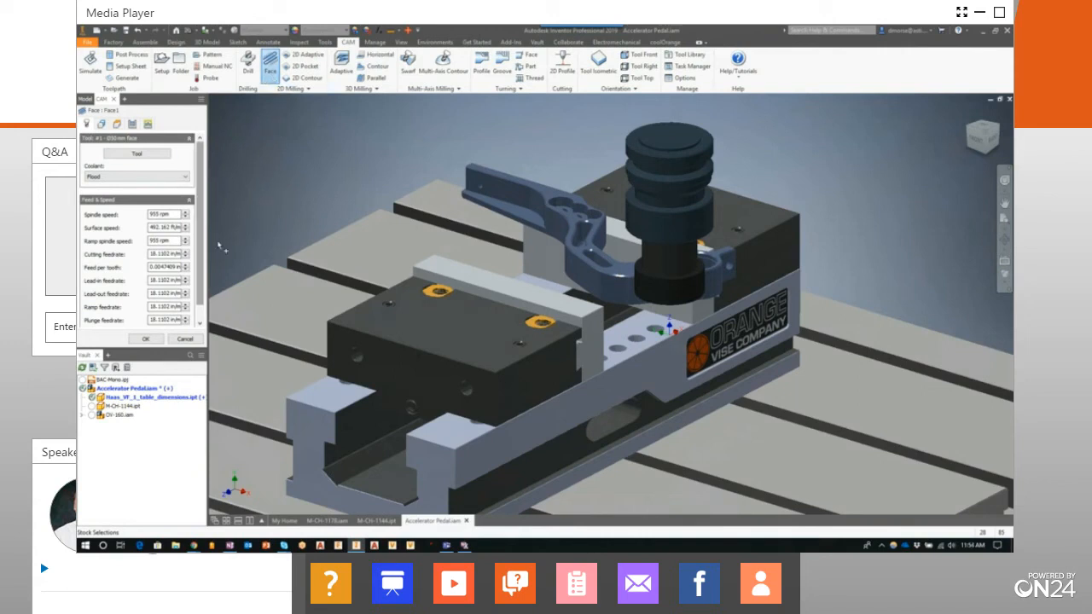
pyautogui.click(145, 339)
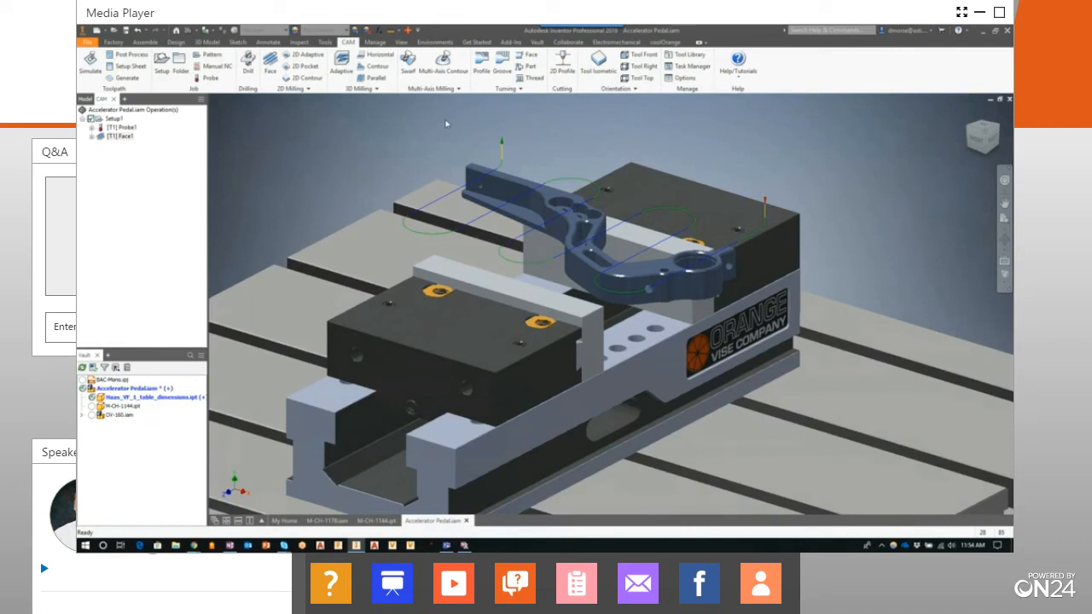
# Open the simulation of the facing operation and inspect the toolpath with the stock display switched off and back on
pyautogui.click(122, 139)
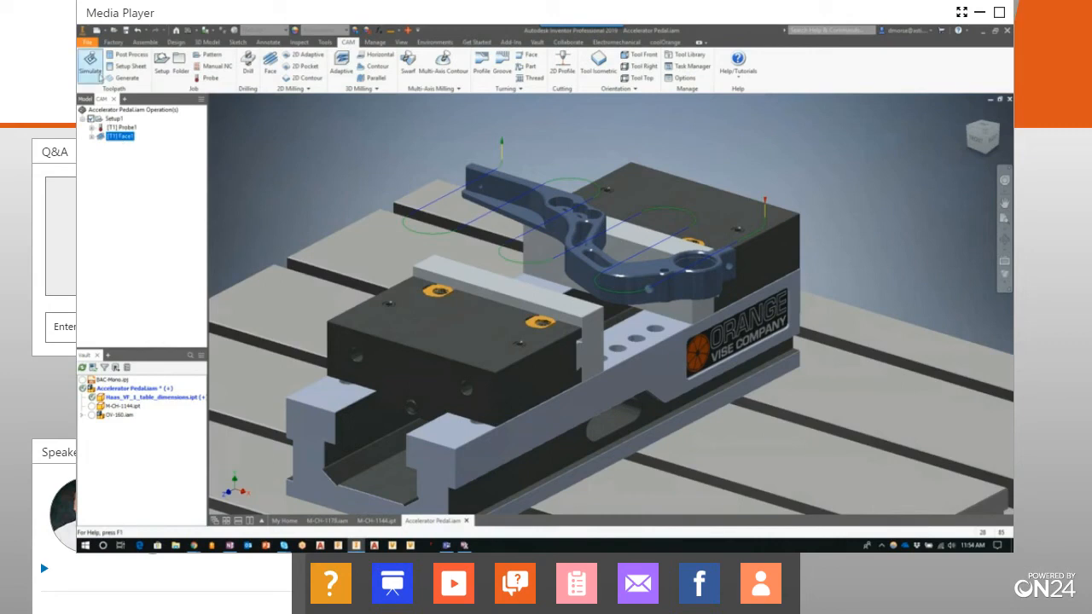
pyautogui.rightClick(126, 141)
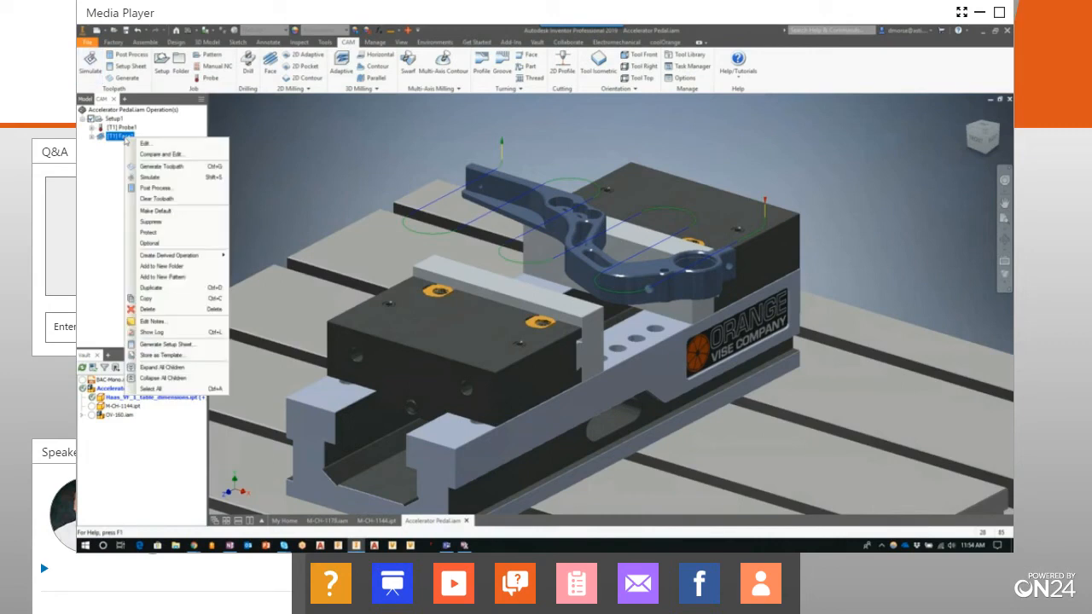
pyautogui.click(150, 178)
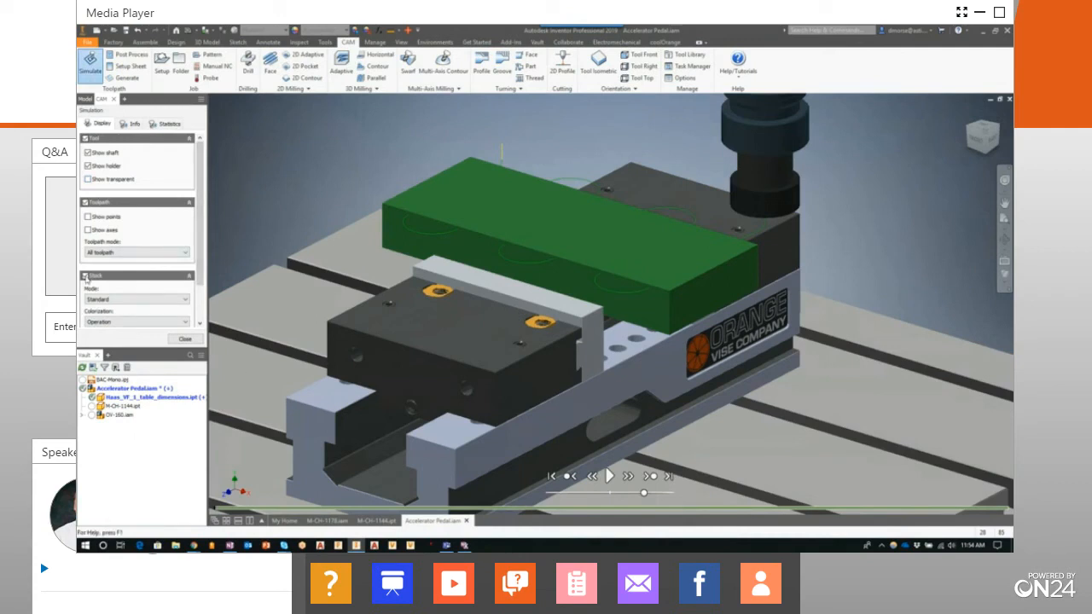
pyautogui.click(85, 275)
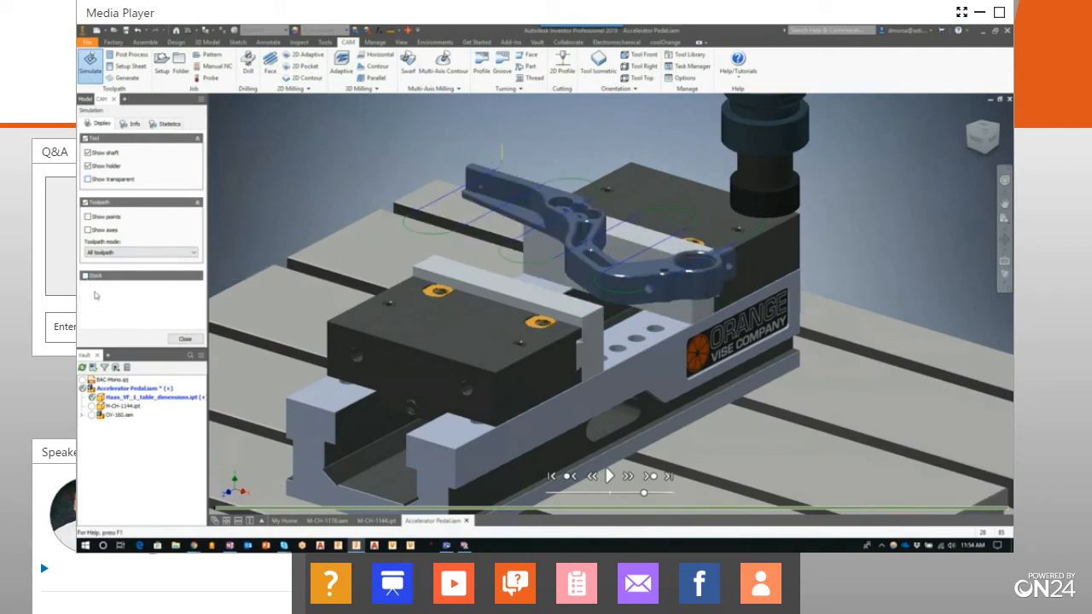
pyautogui.click(86, 276)
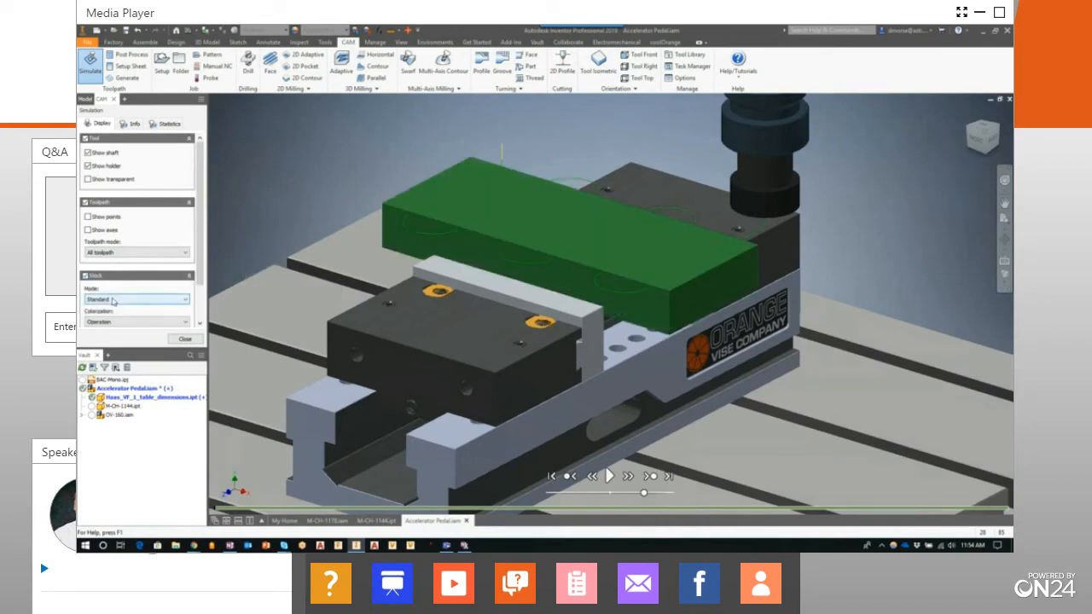
# Play the facing simulation at different playback speeds and close it
pyautogui.click(609, 476)
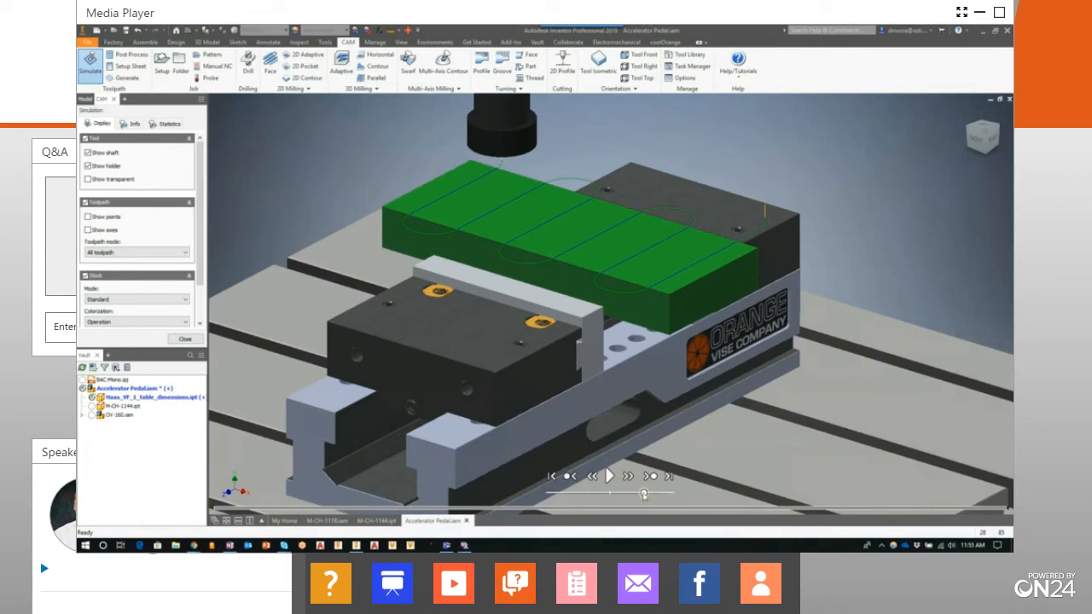
pyautogui.click(609, 476)
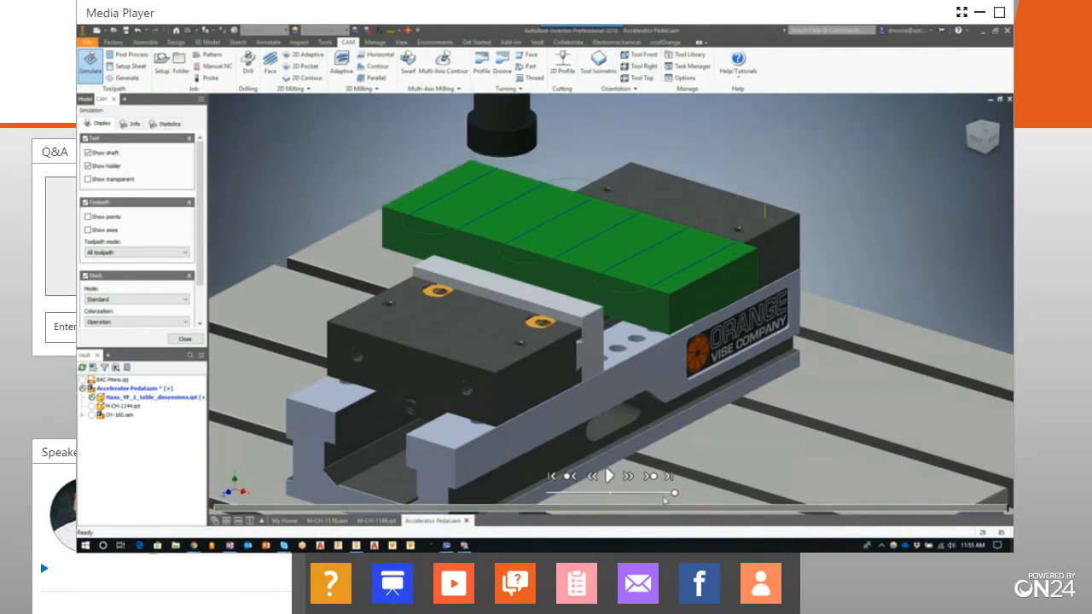
pyautogui.moveTo(674, 493); pyautogui.dragTo(651, 493)
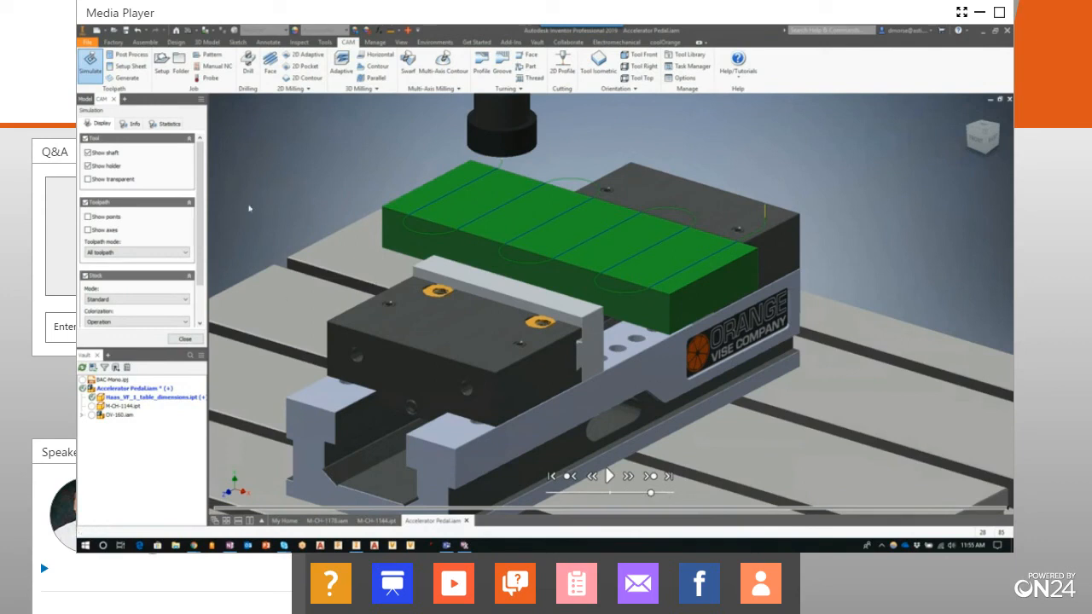
pyautogui.click(186, 341)
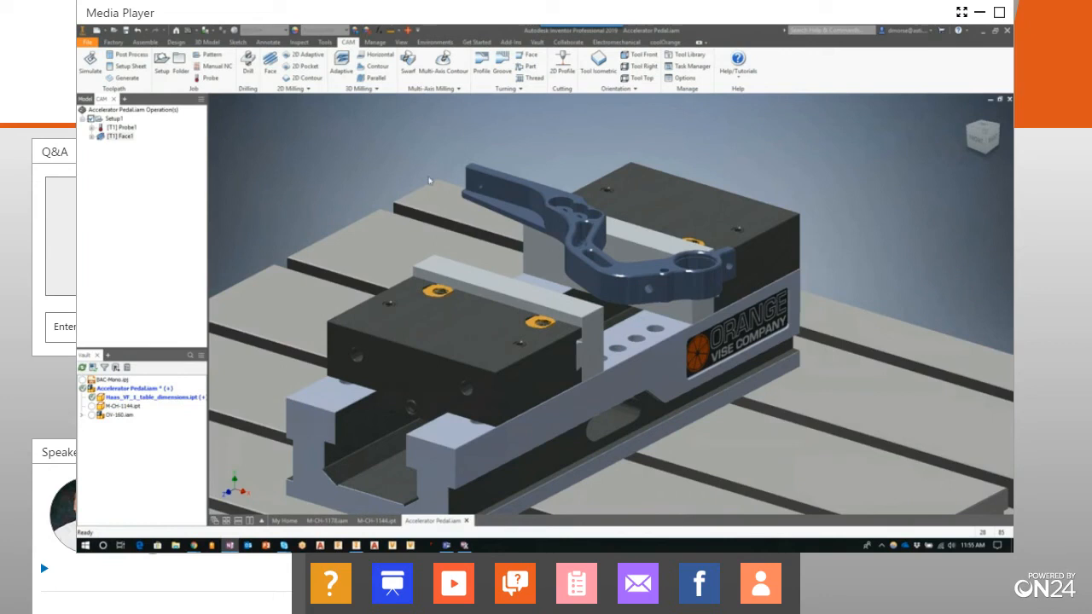
# Start a 2D Adaptive operation and assign the #2 Ø16 mm flat mill from the Tutorial - Metric tool library
pyautogui.click(305, 58)
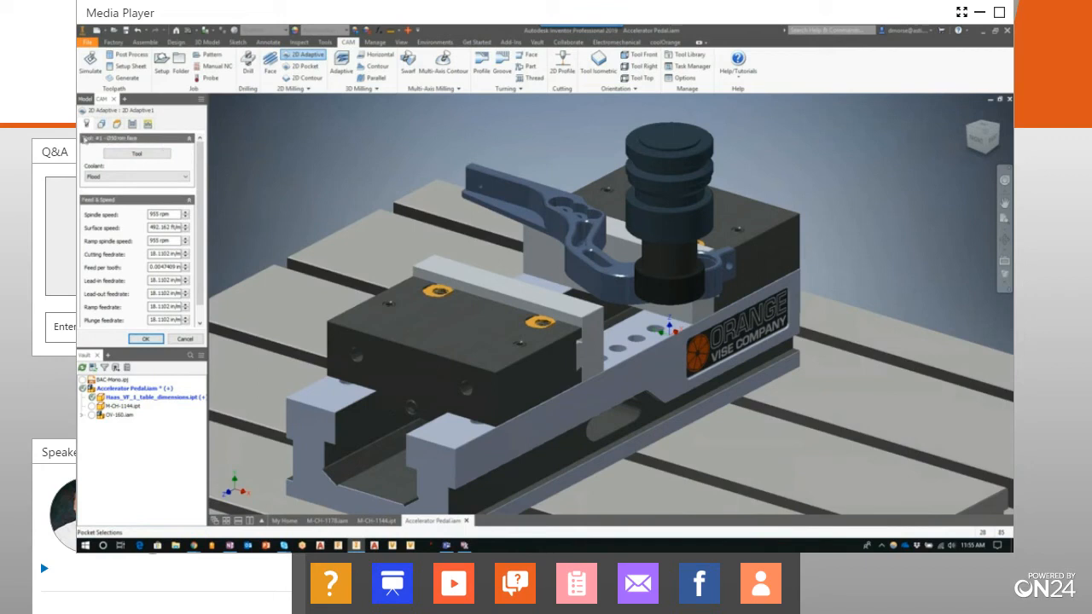
pyautogui.click(136, 154)
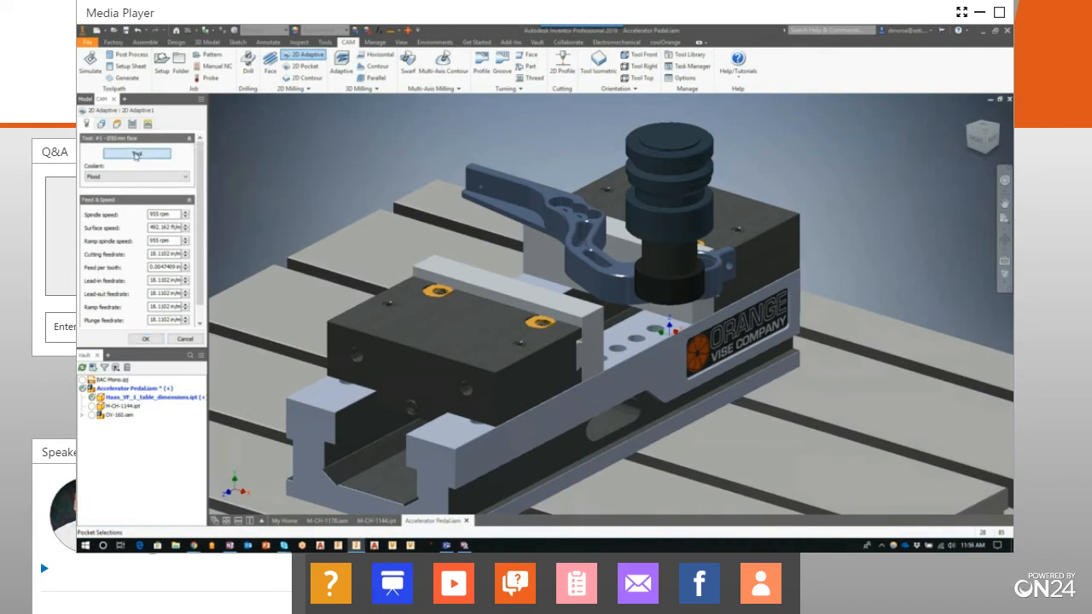
pyautogui.moveTo(435, 189); pyautogui.dragTo(441, 262)
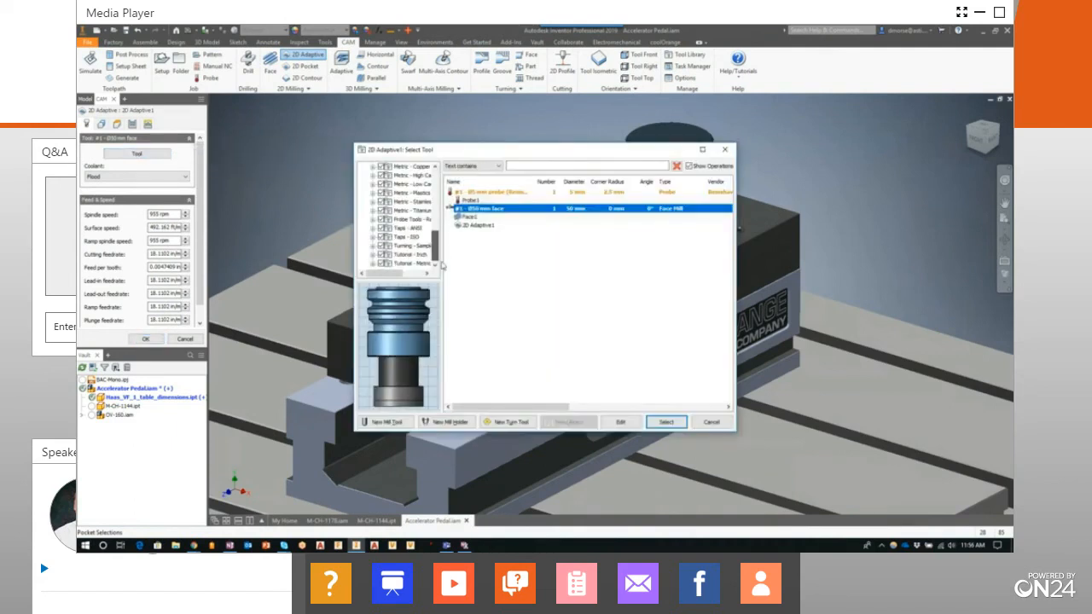
pyautogui.click(410, 264)
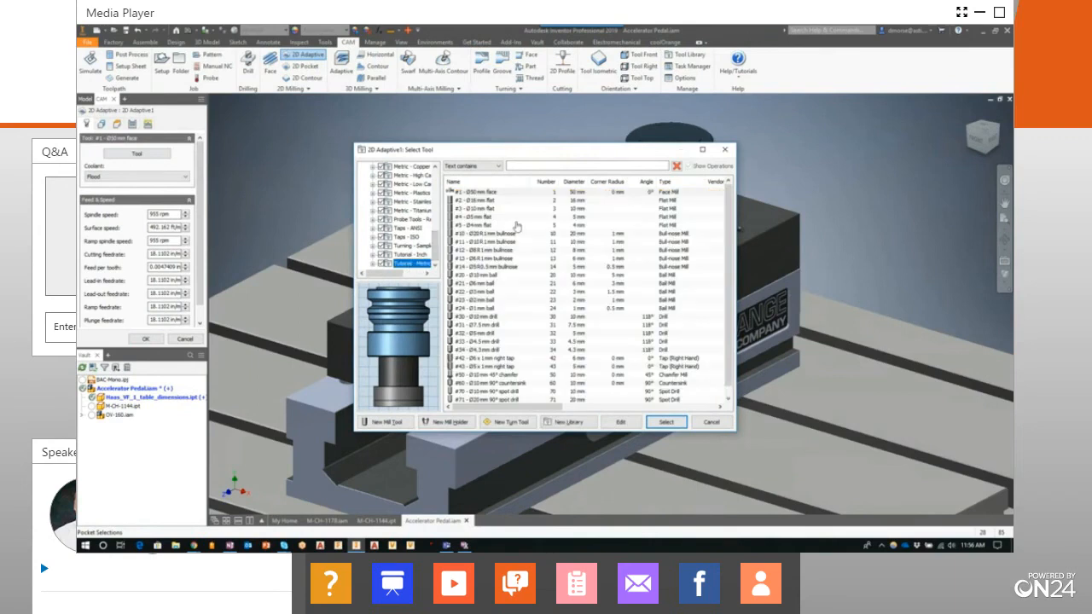
pyautogui.click(496, 201)
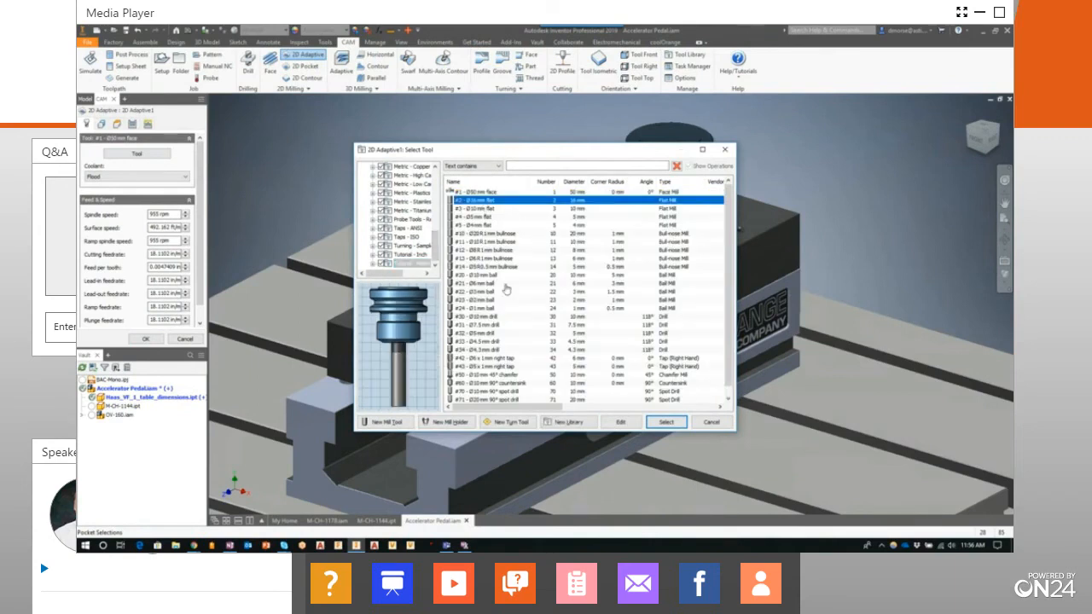
pyautogui.click(669, 423)
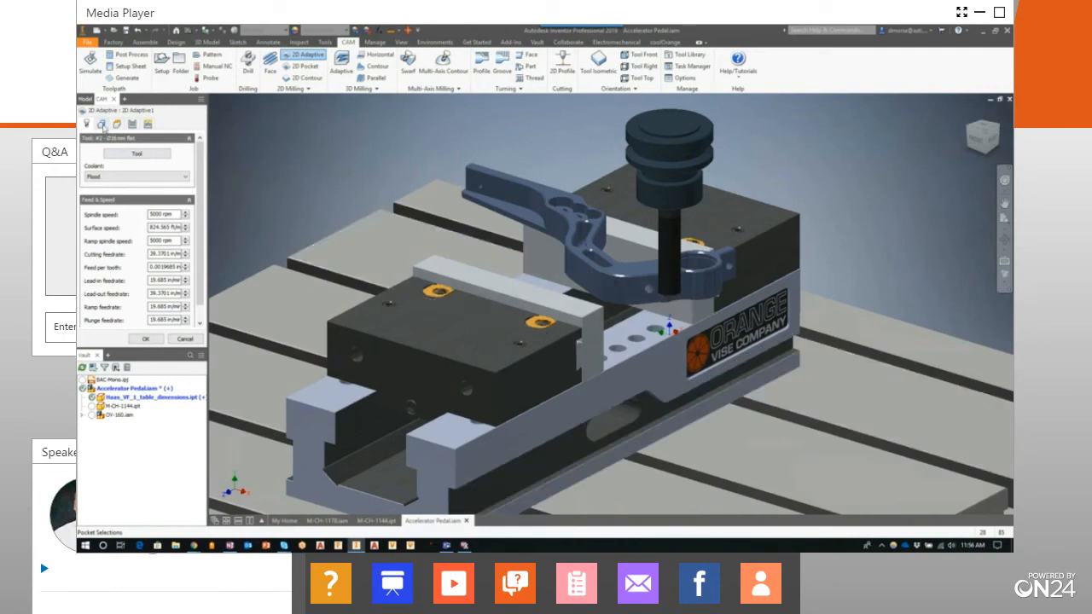
# Pick the pedal arm's bottom face as the pocket geometry and finish the 2D Adaptive operation
pyautogui.click(102, 125)
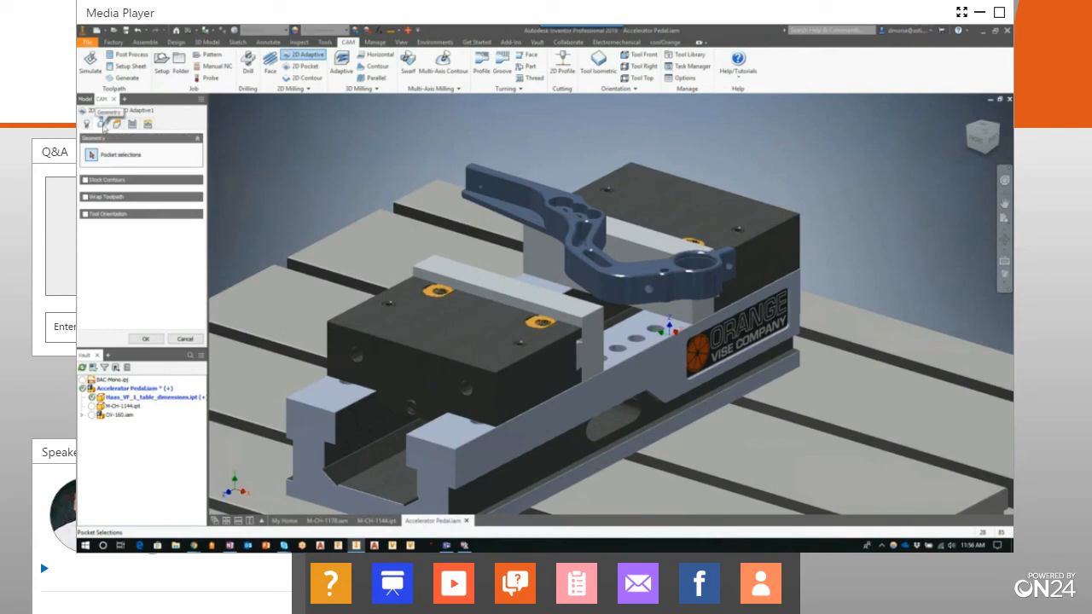
pyautogui.click(468, 204)
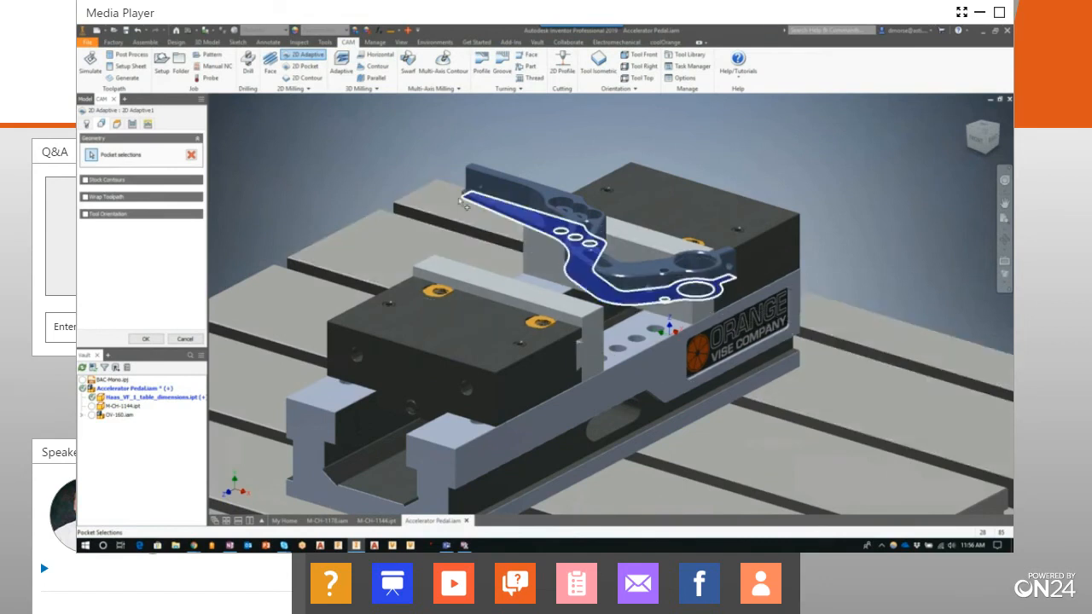
pyautogui.click(147, 339)
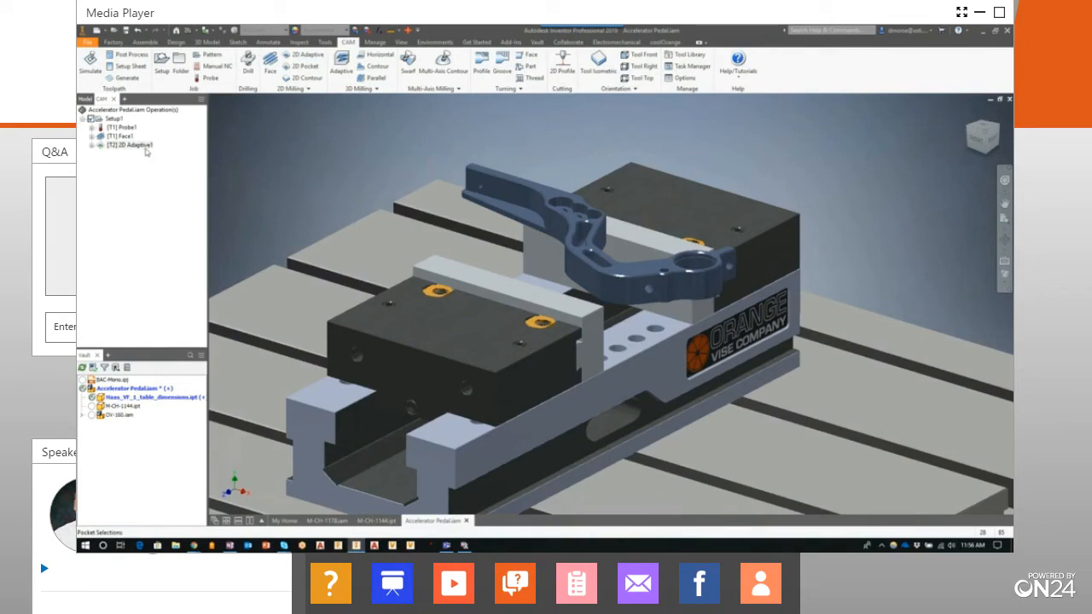
# Reopen the 2D Adaptive operation and try to reselect the pedal arm's bottom face boundary as the pocket geometry
pyautogui.click(138, 147)
pyautogui.rightClick(138, 148)
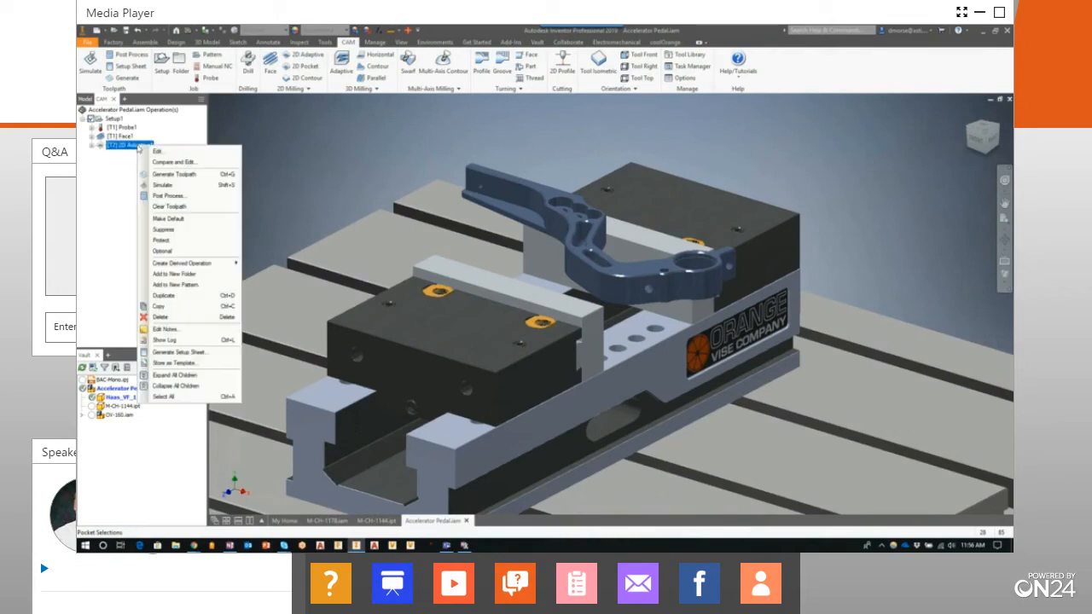
pyautogui.click(163, 155)
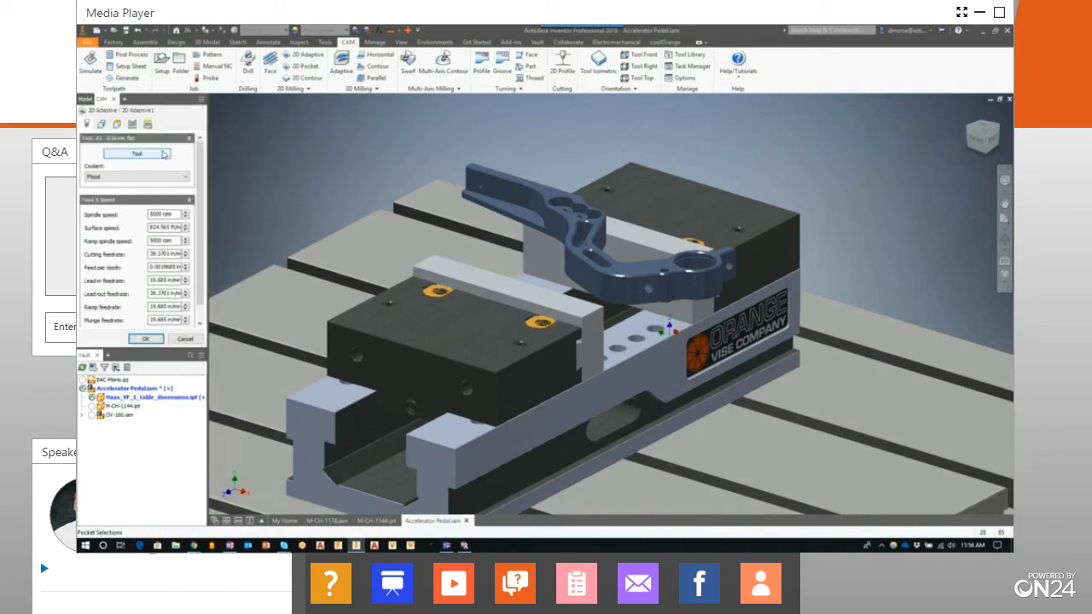
pyautogui.click(102, 125)
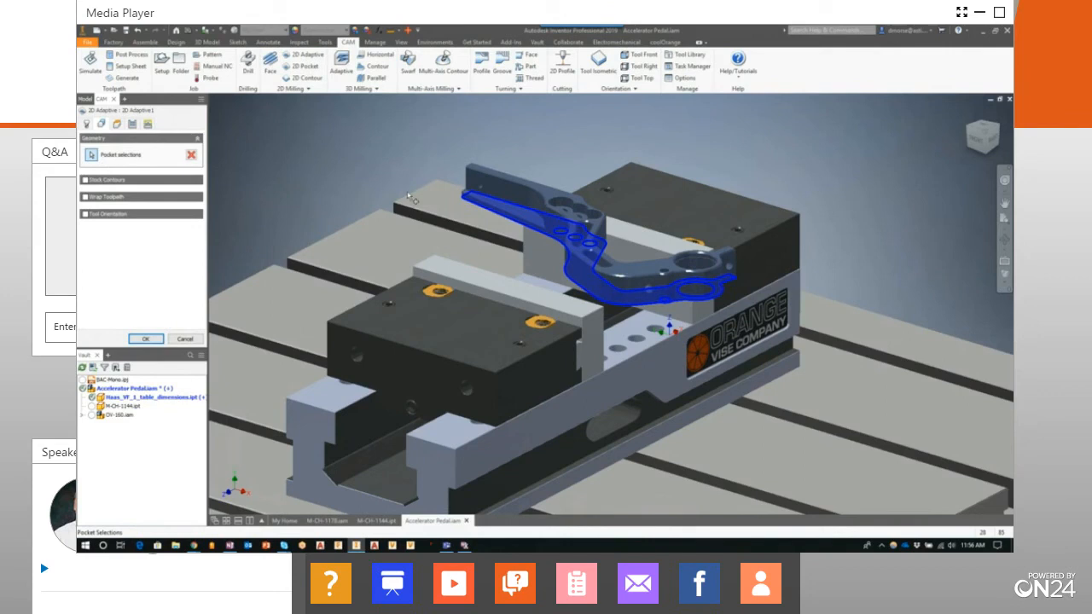
pyautogui.click(467, 204)
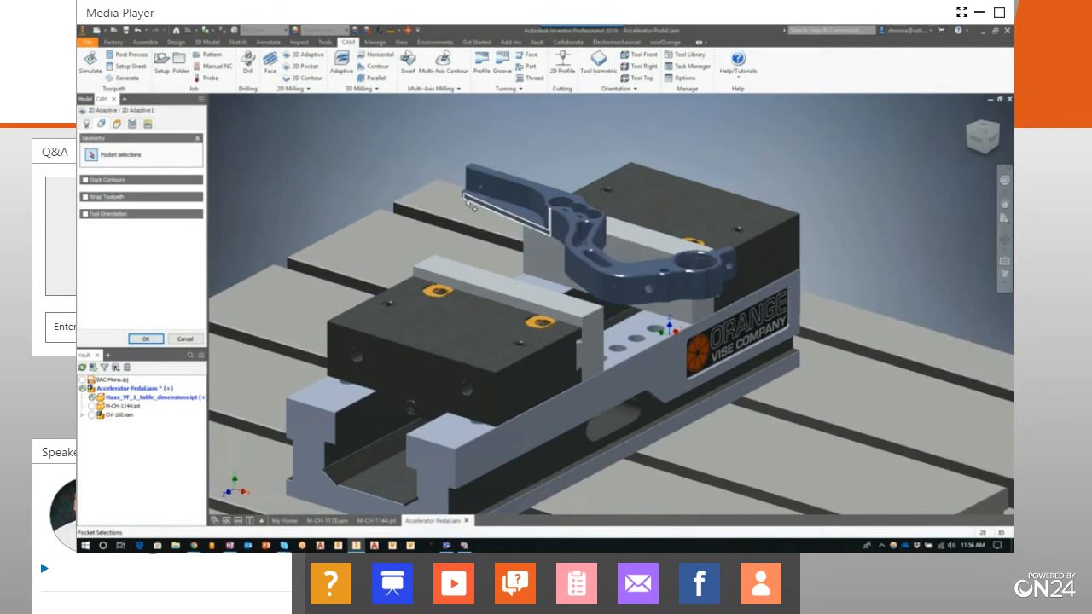
pyautogui.click(464, 213)
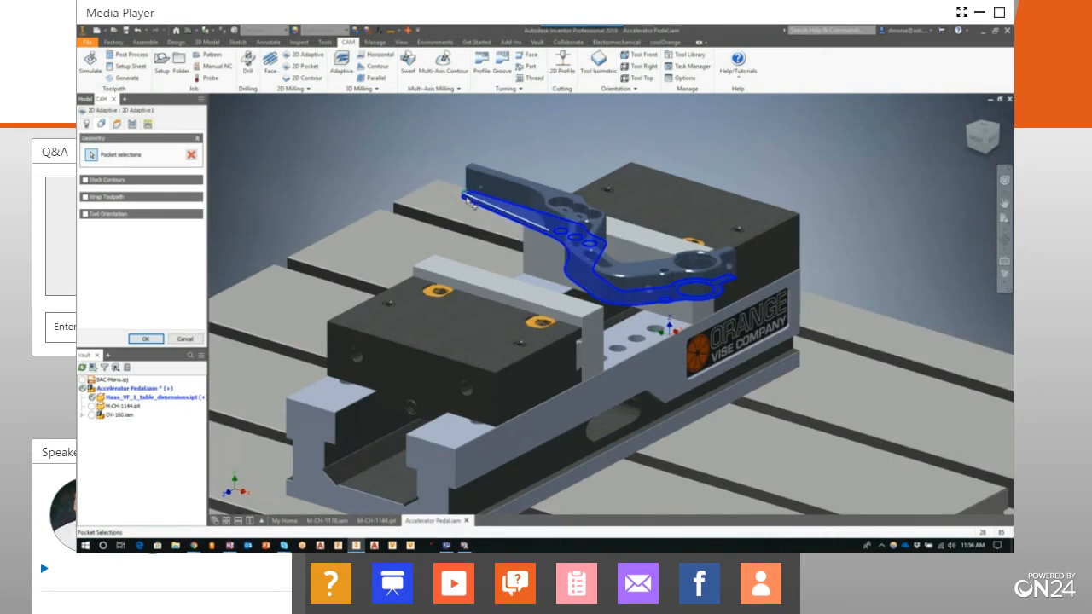
pyautogui.scroll(5, 466, 197)
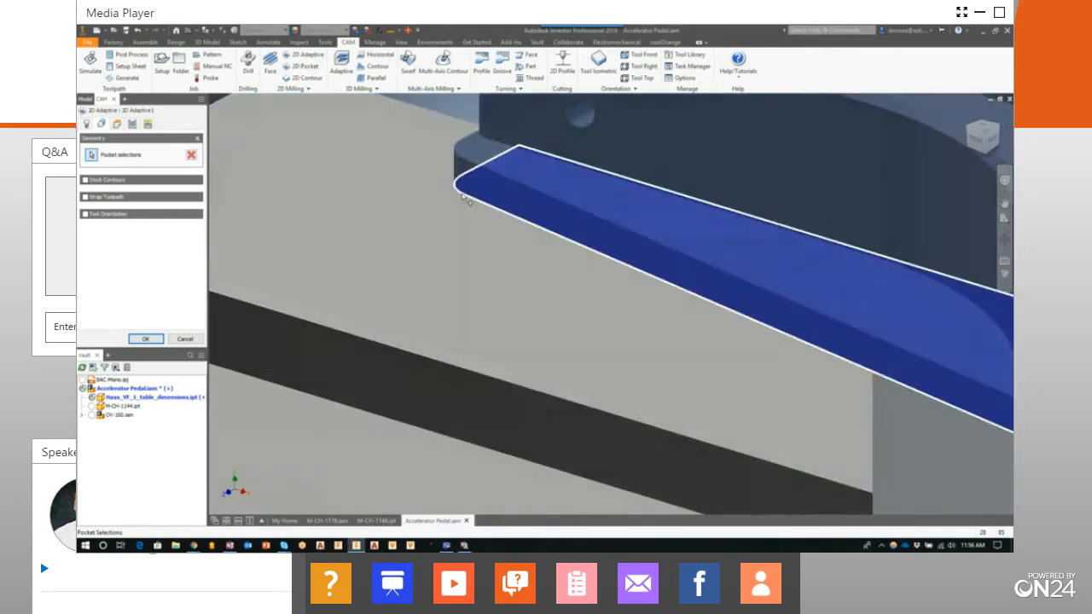
pyautogui.click(466, 198)
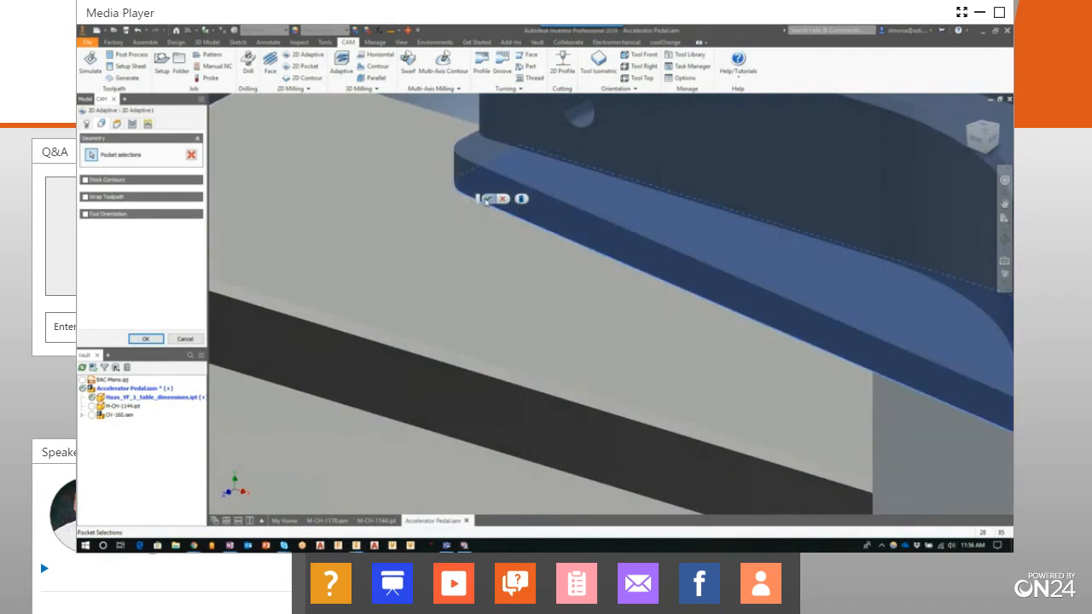
pyautogui.click(487, 200)
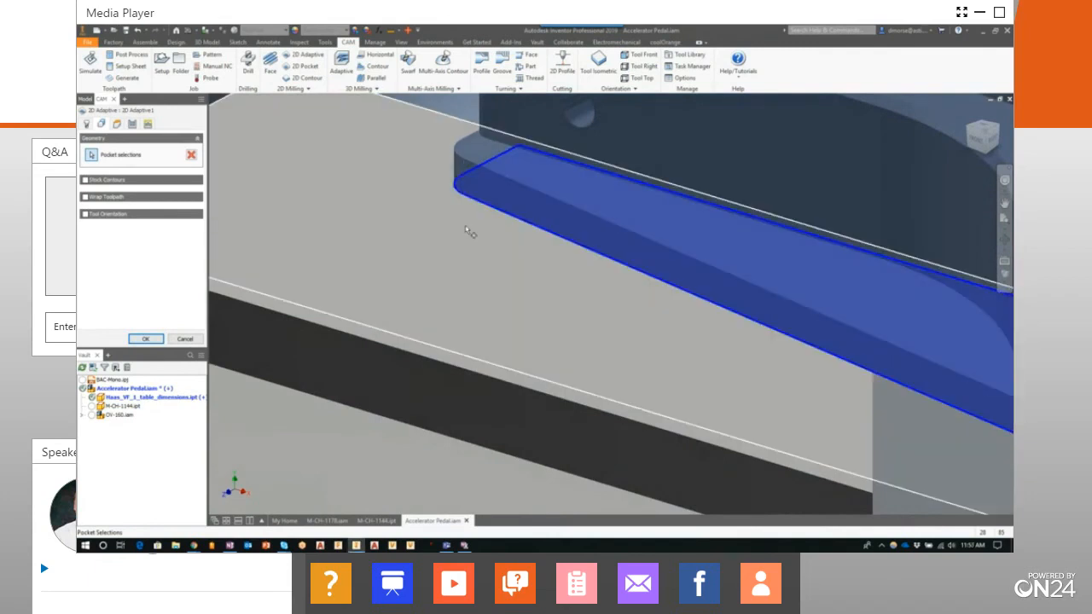
# Try to define the pocket contour from the lower edge at the pedal arm's narrow end and accept the operation
pyautogui.scroll(-5, 465, 229)
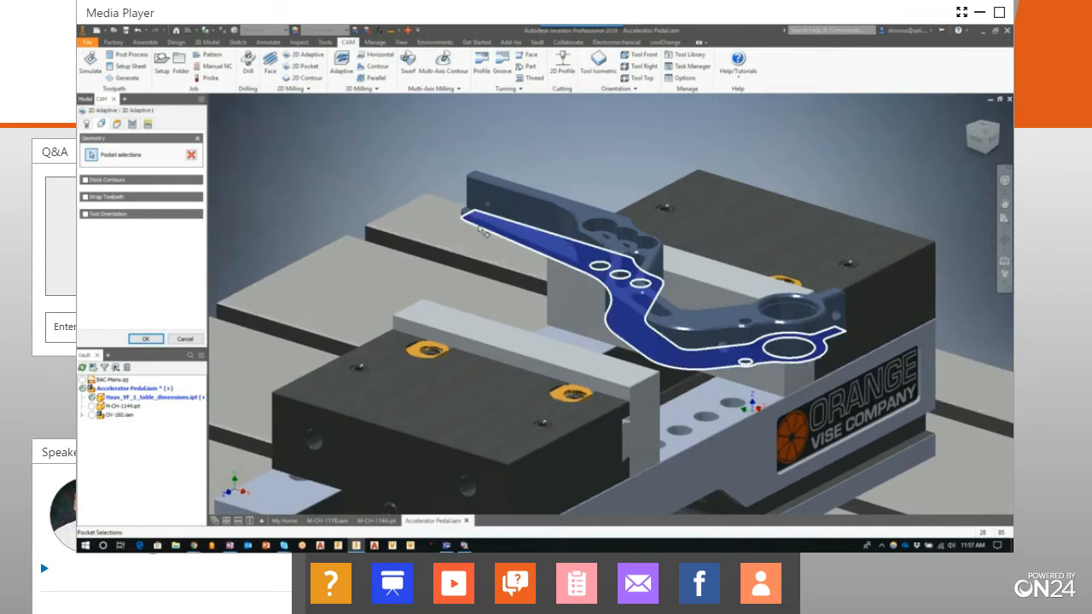
pyautogui.scroll(3, 482, 236)
pyautogui.scroll(4, 461, 214)
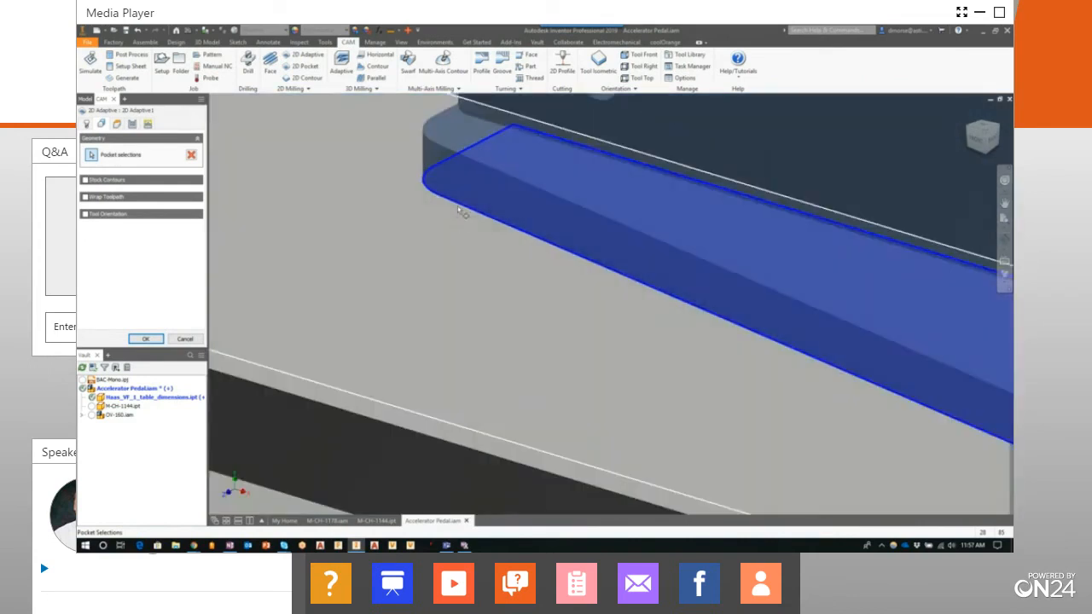
pyautogui.click(467, 211)
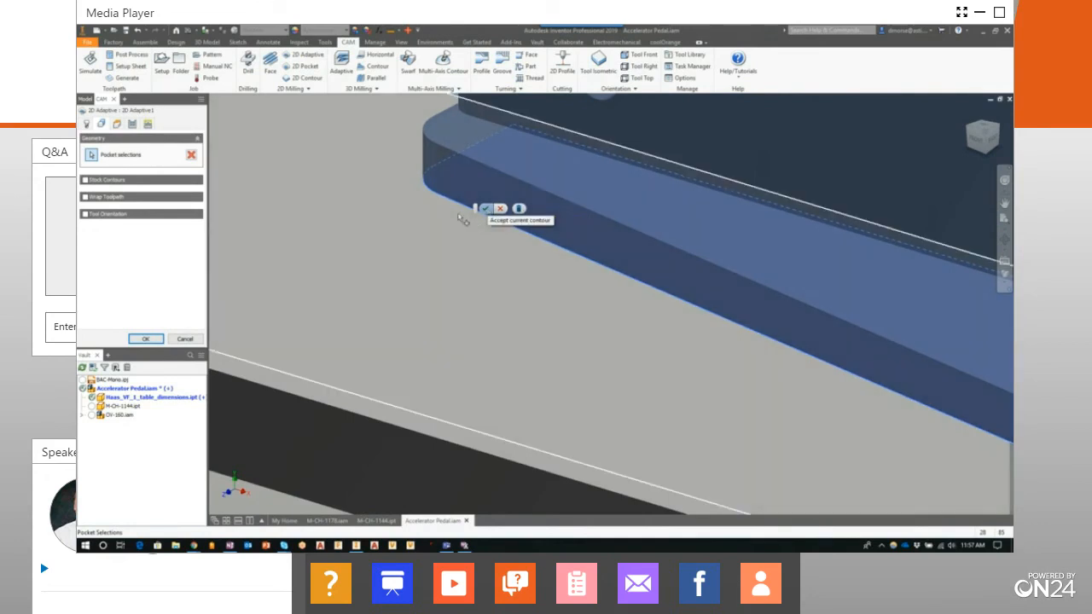
pyautogui.click(448, 201)
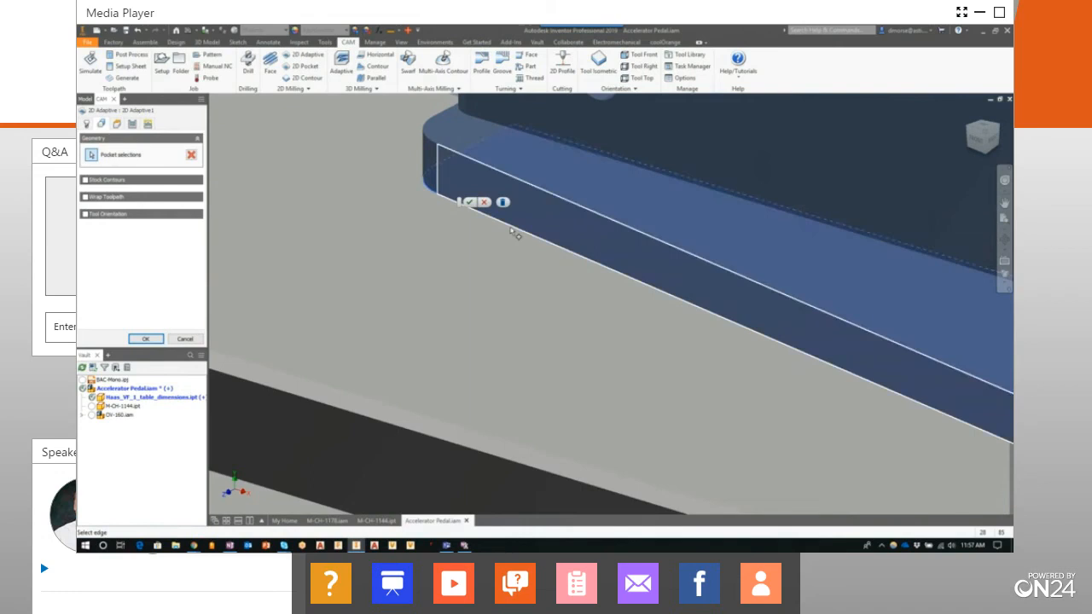
pyautogui.click(469, 203)
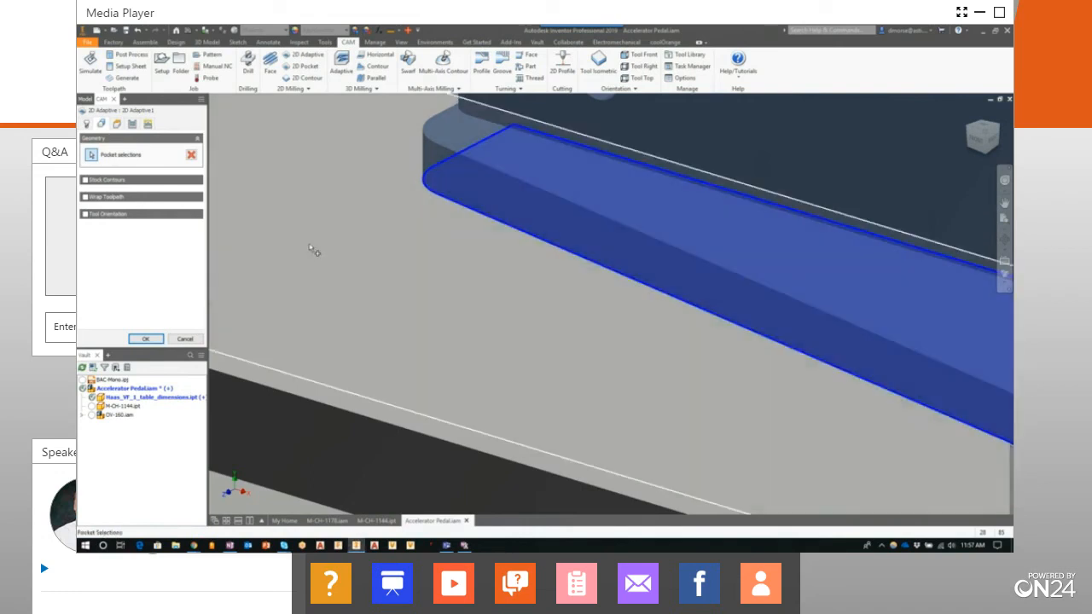
pyautogui.scroll(-5, 309, 246)
pyautogui.scroll(-3, 367, 250)
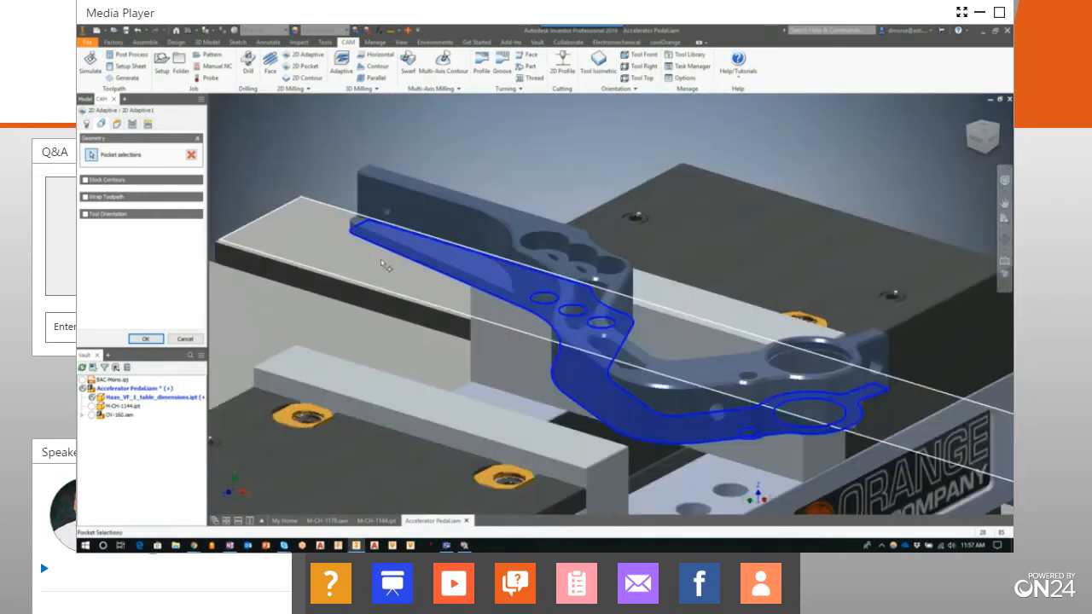
pyautogui.moveTo(366, 250); pyautogui.dragTo(332, 203, button='middle')
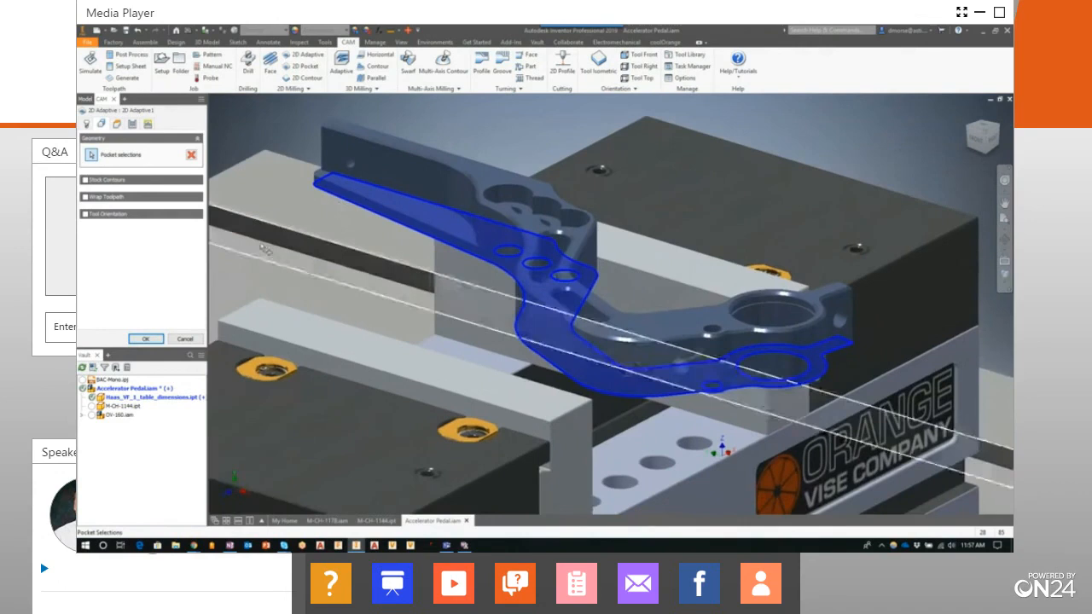
pyautogui.click(145, 338)
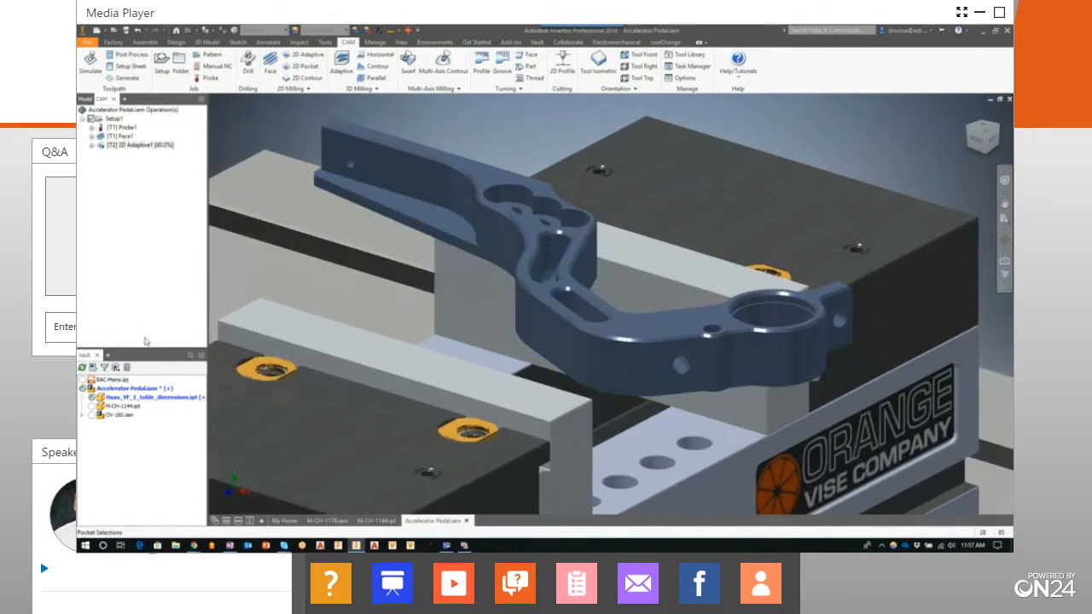
# Edit the 2D Adaptive operation, replace the bottom face selection with the pedal arm's outer bottom edge contour, and generate the toolpath
pyautogui.rightClick(125, 147)
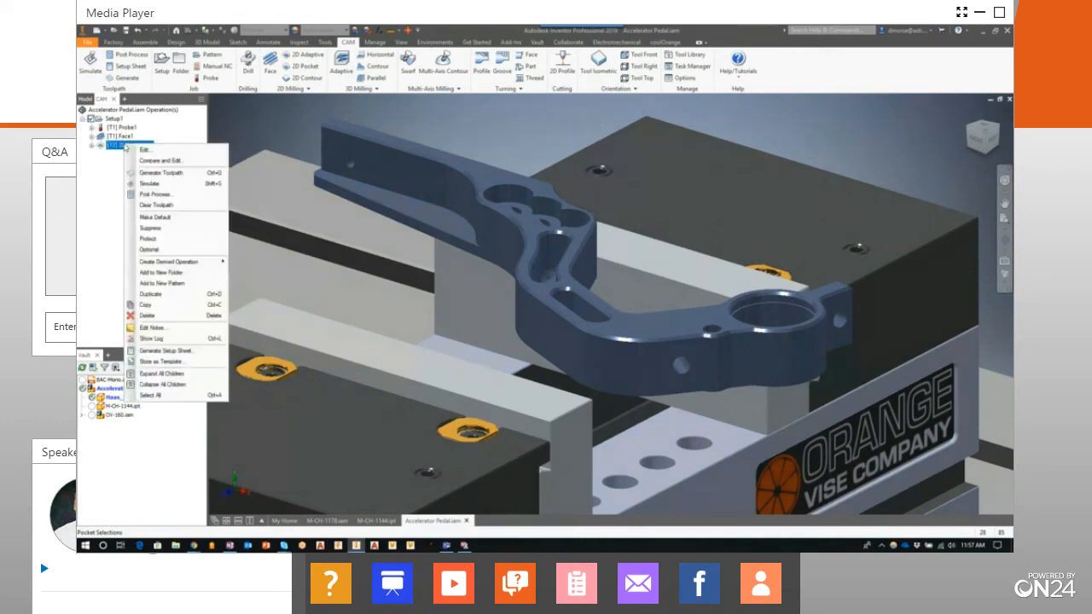
pyautogui.click(143, 150)
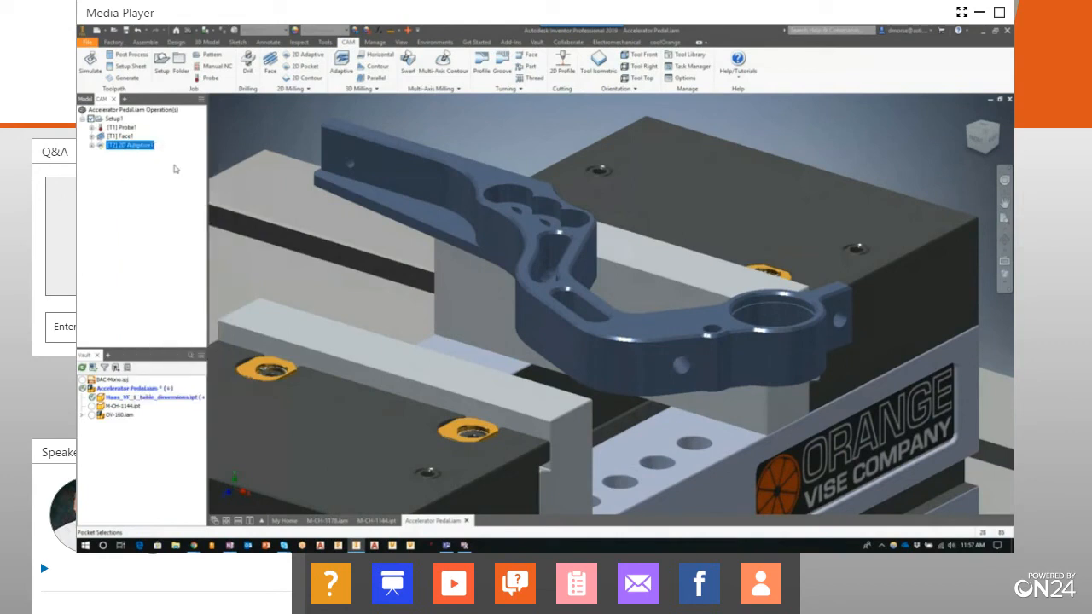
pyautogui.rightClick(128, 150)
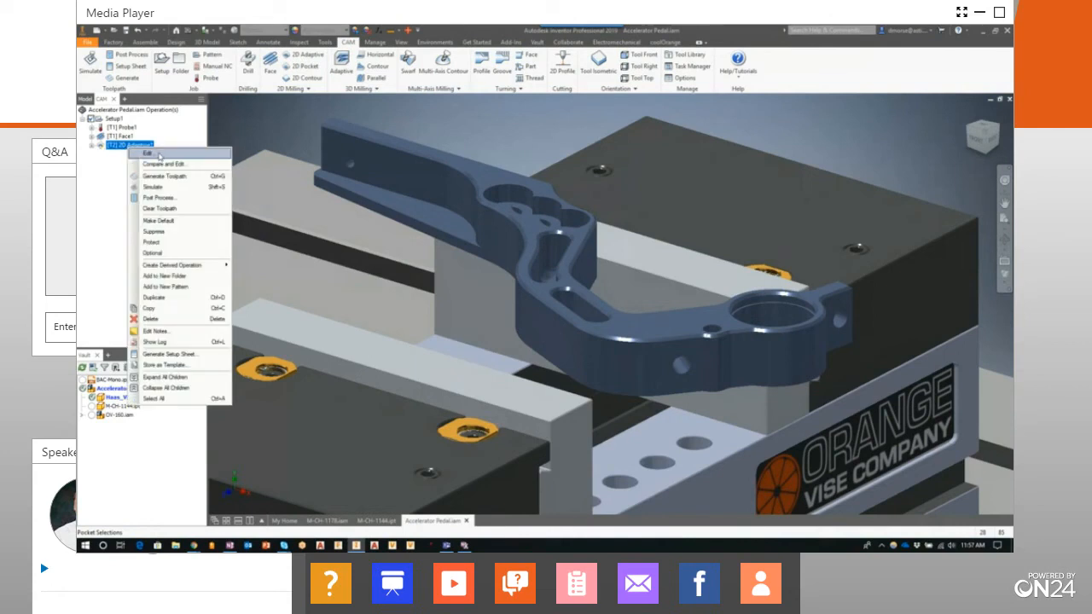
pyautogui.click(158, 155)
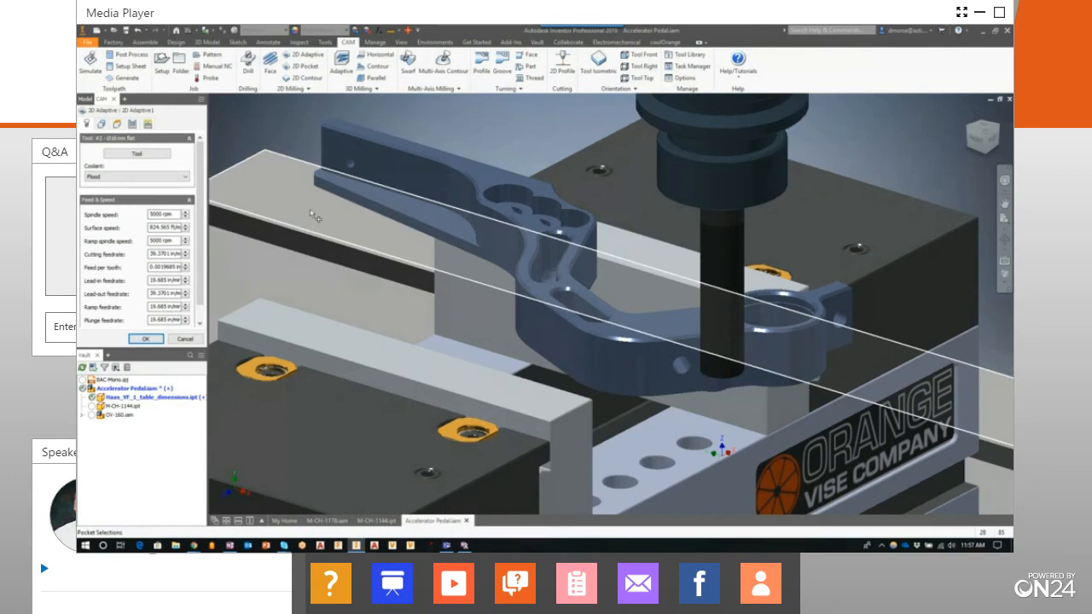
pyautogui.click(101, 124)
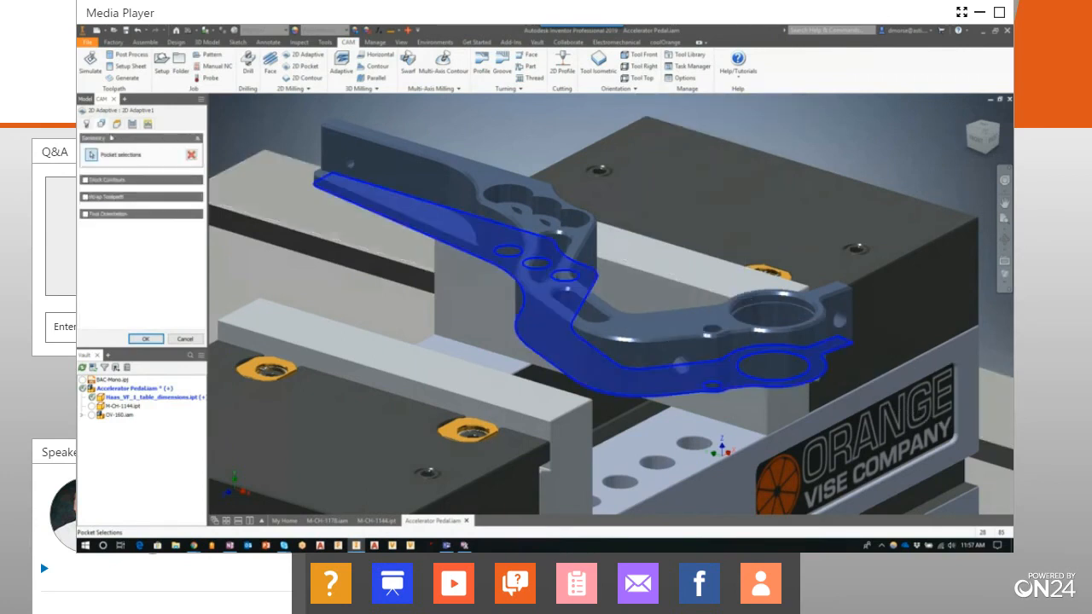
pyautogui.click(92, 156)
pyautogui.click(338, 201)
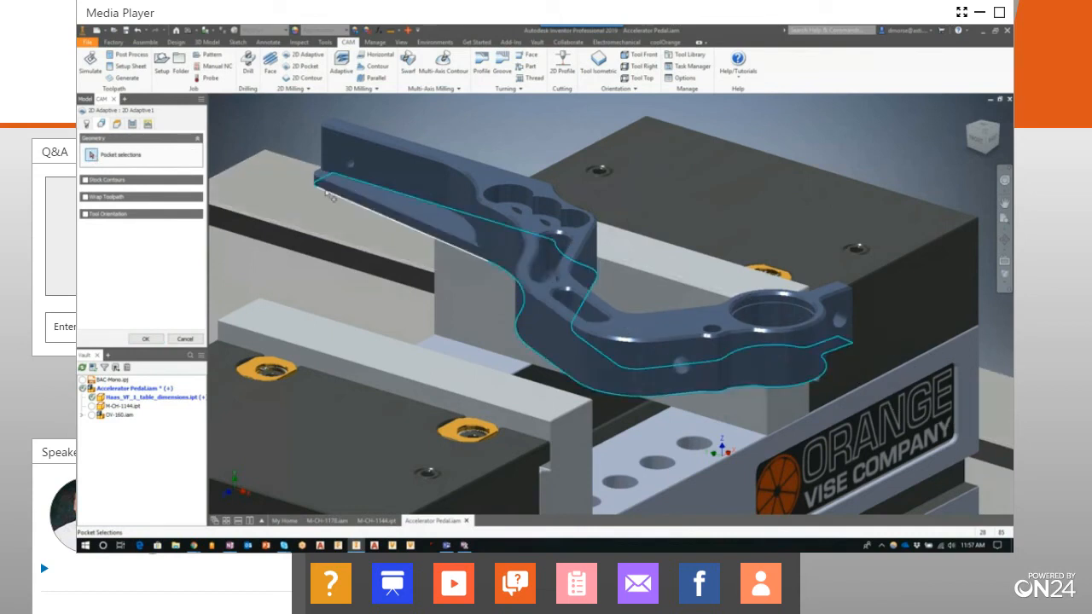
pyautogui.click(330, 196)
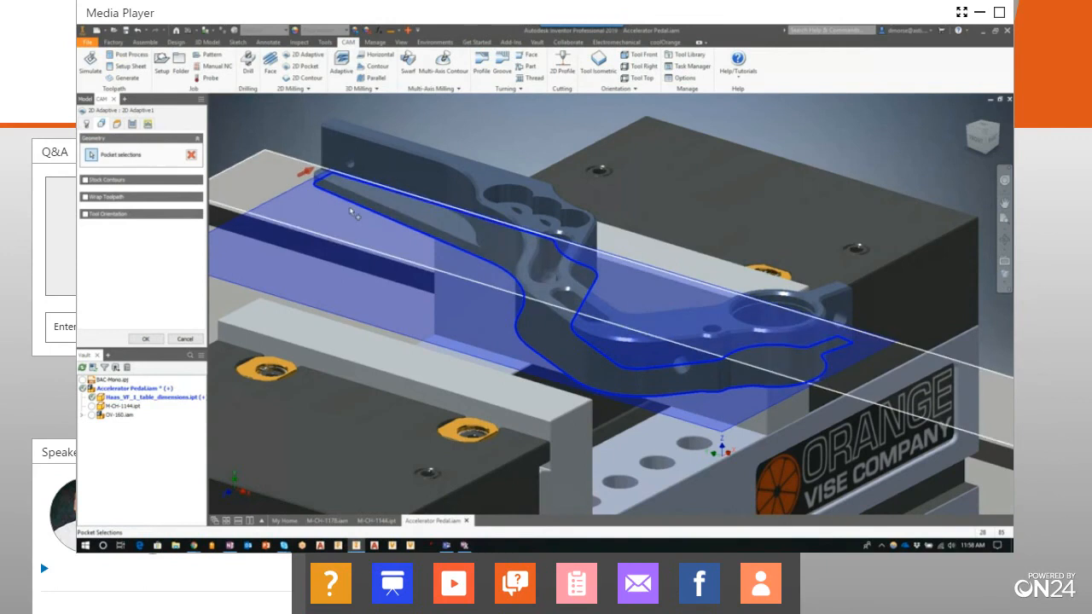
pyautogui.scroll(-5, 354, 215)
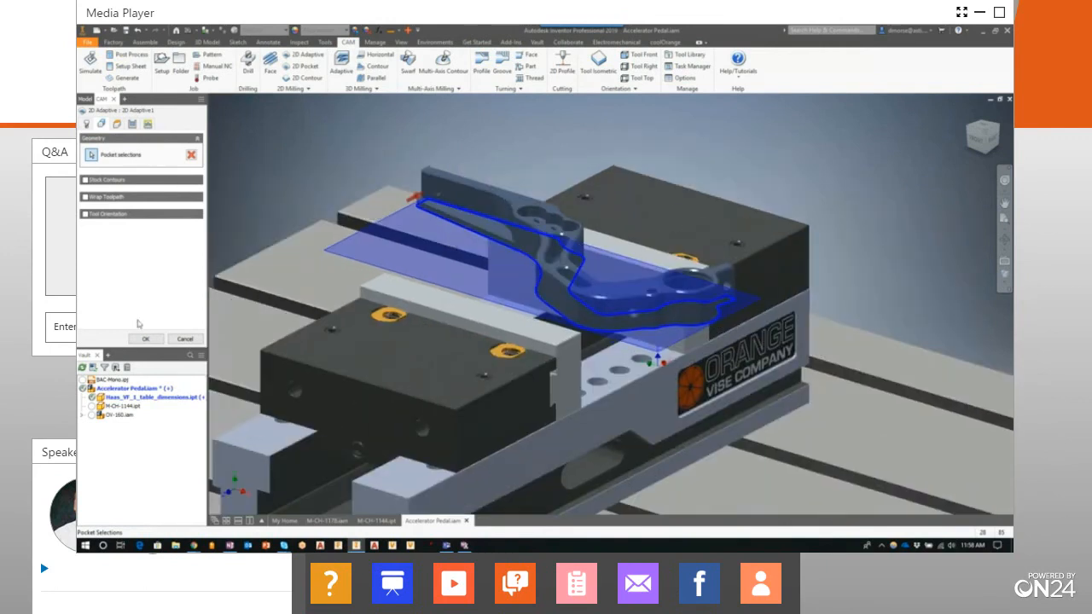
pyautogui.click(146, 340)
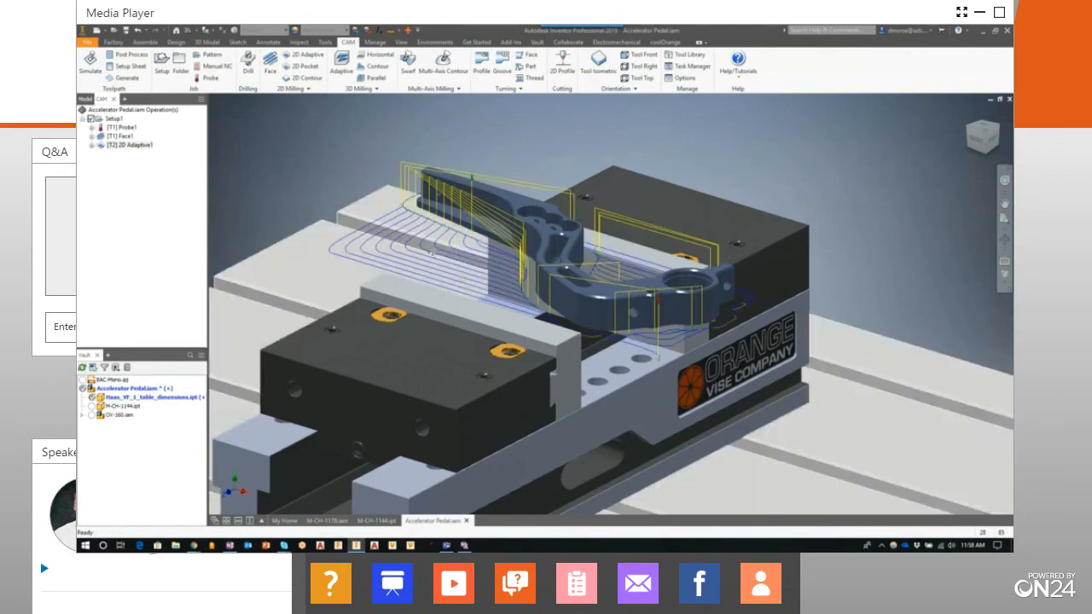
pyautogui.moveTo(431, 254); pyautogui.dragTo(505, 287, button='middle')
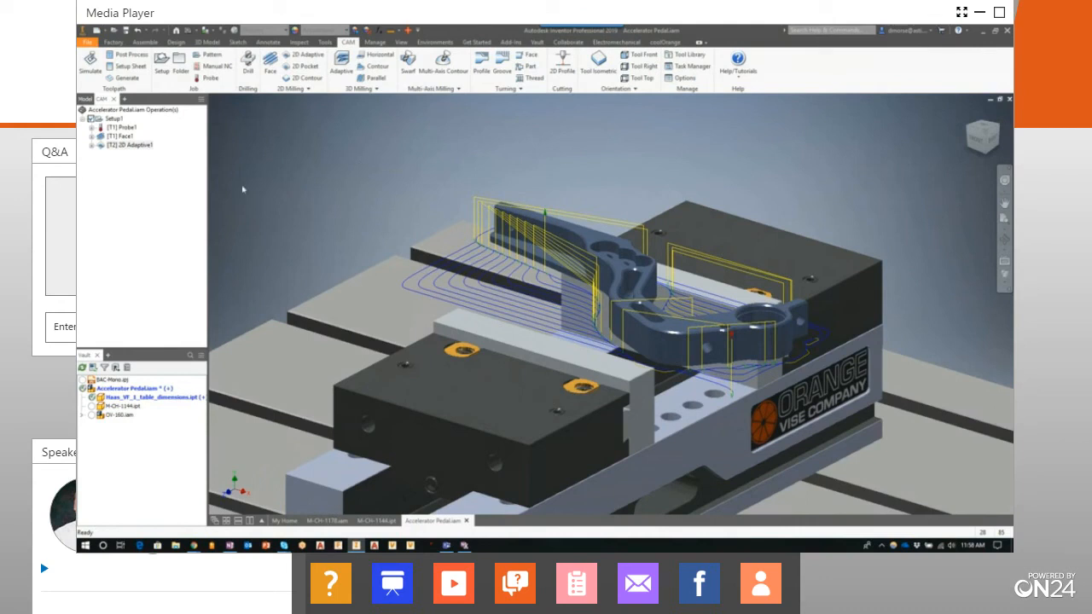
# Simulate the 2D Adaptive operation's material removal at an increased playback speed, then close the simulation
pyautogui.rightClick(126, 145)
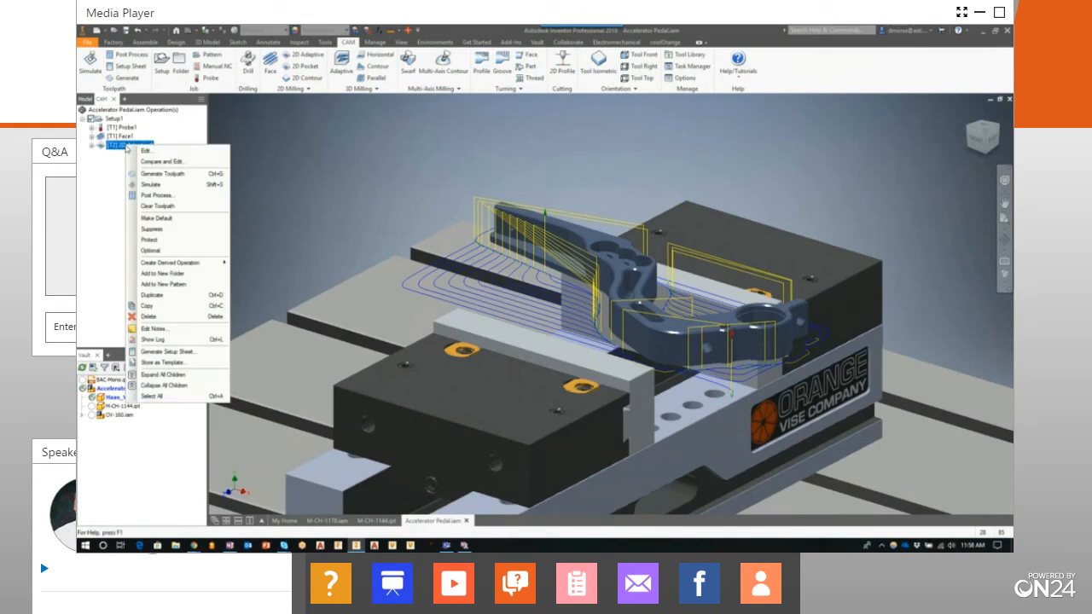
pyautogui.click(150, 185)
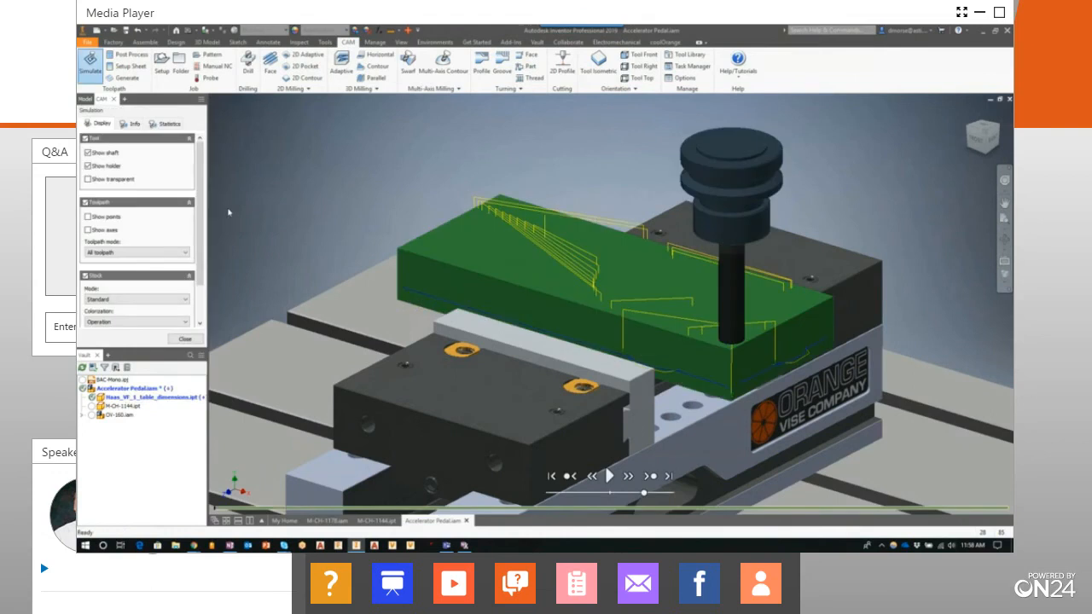
pyautogui.click(609, 476)
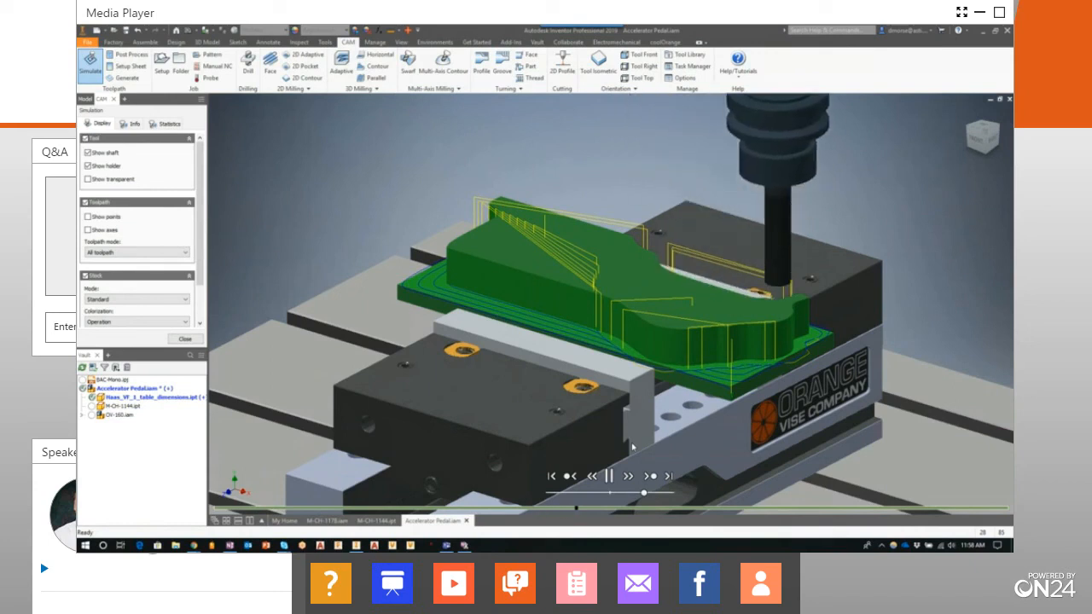
pyautogui.moveTo(645, 494); pyautogui.dragTo(658, 497)
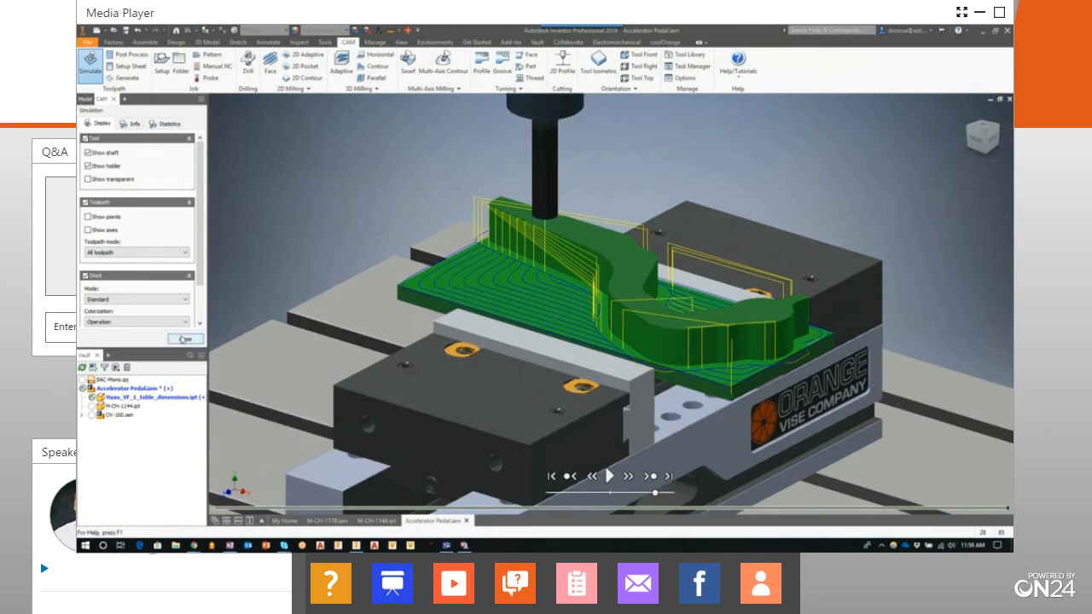
pyautogui.click(186, 339)
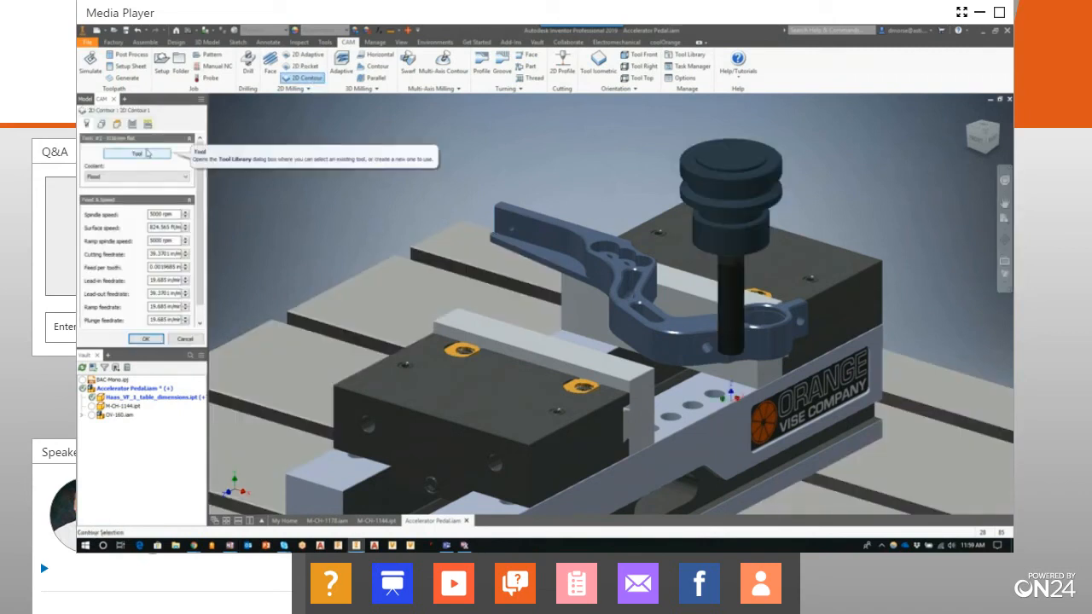
# Choose the #3 Ø10 mm flat mill from the Tutorial - Metric library as the new 2D Contour operation's tool
pyautogui.click(138, 155)
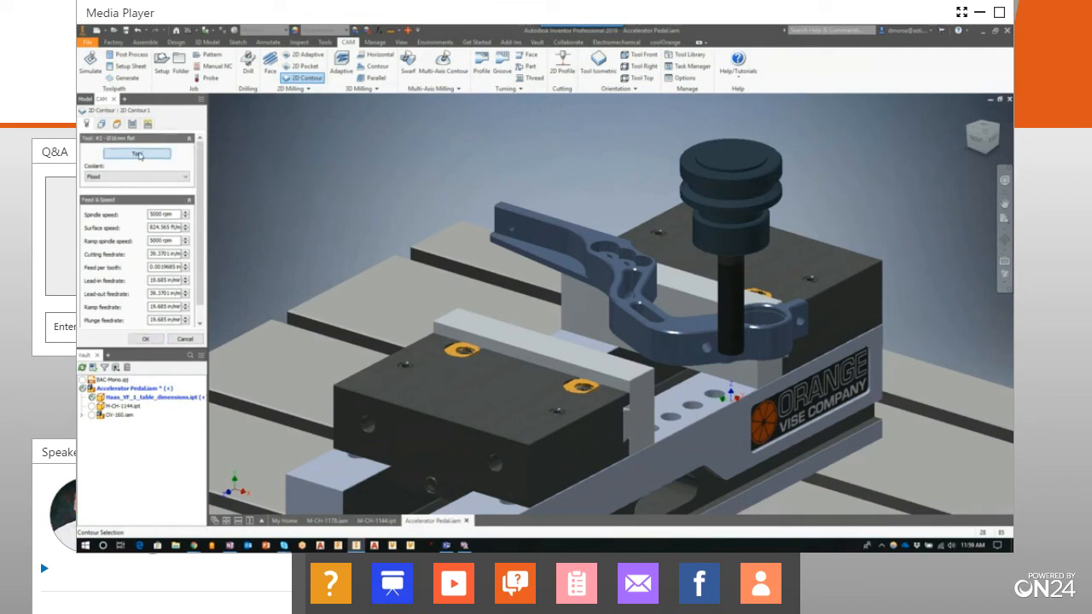
pyautogui.moveTo(436, 201); pyautogui.dragTo(433, 271)
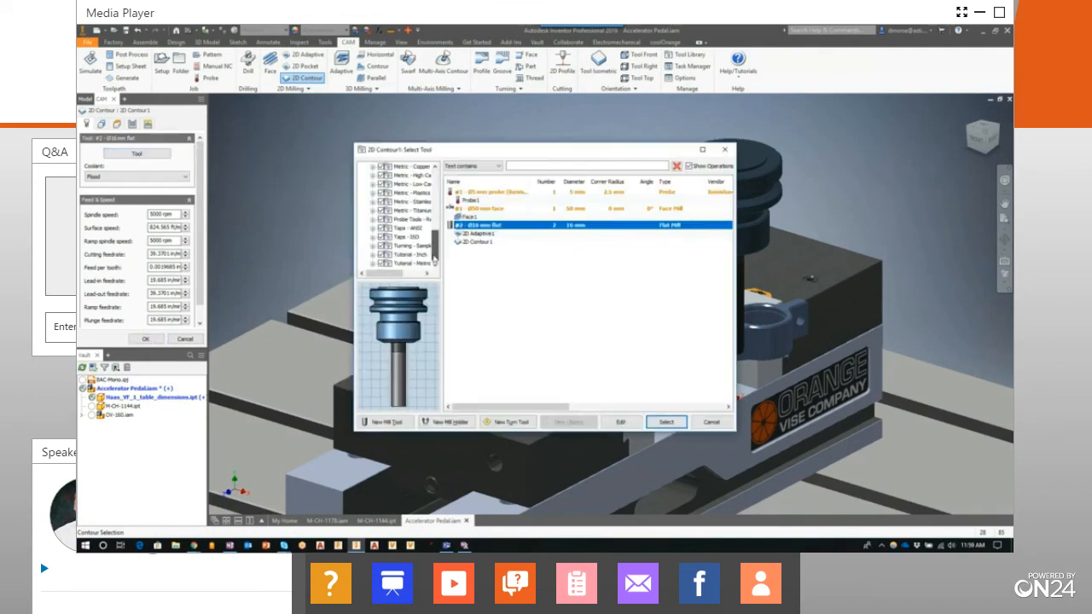
pyautogui.click(410, 264)
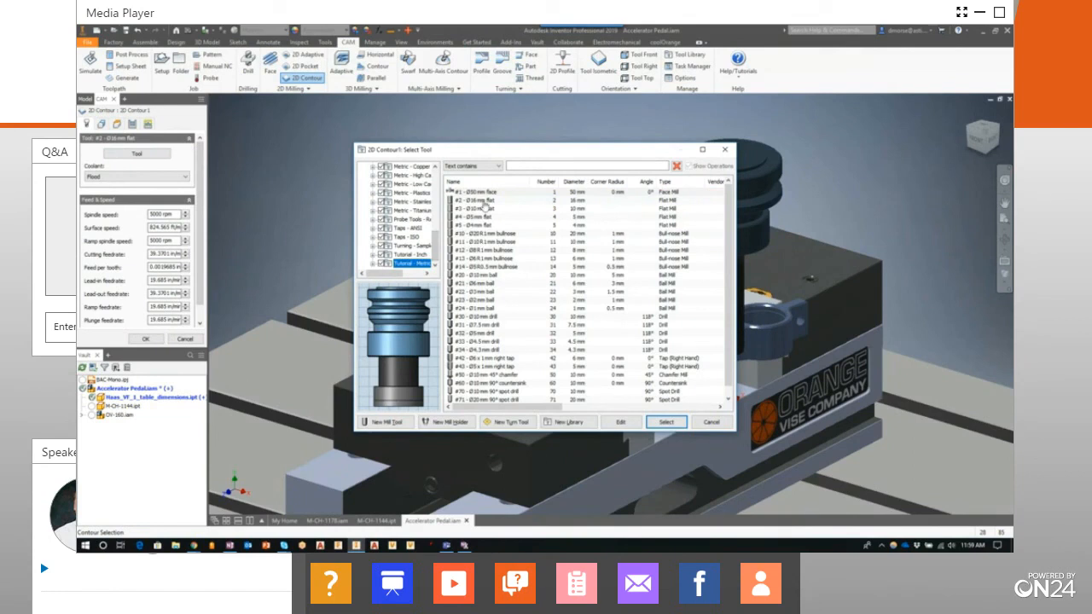
pyautogui.click(486, 203)
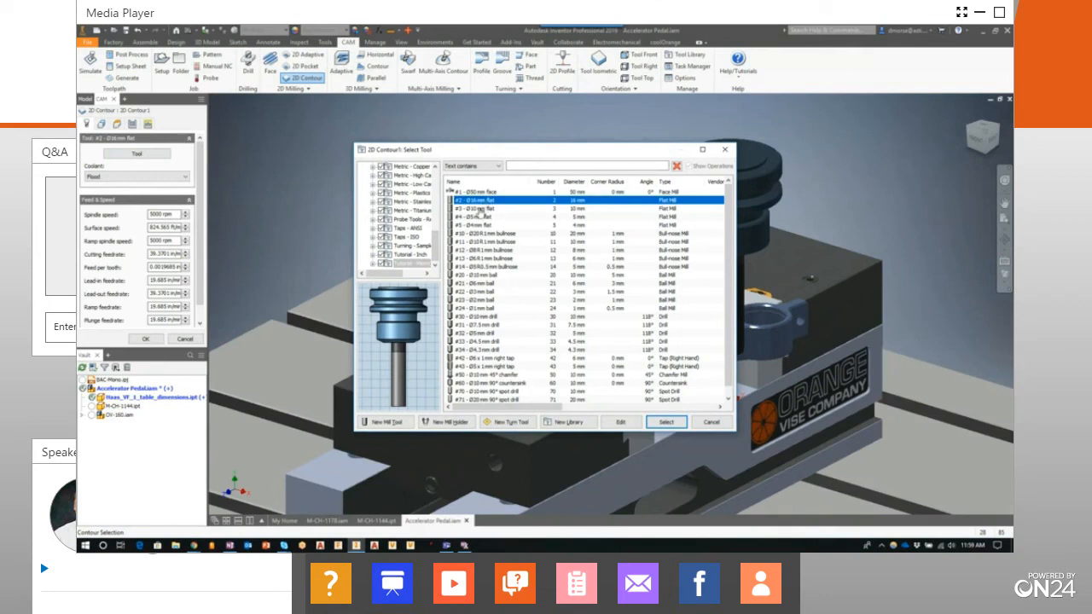
pyautogui.click(485, 208)
pyautogui.click(666, 422)
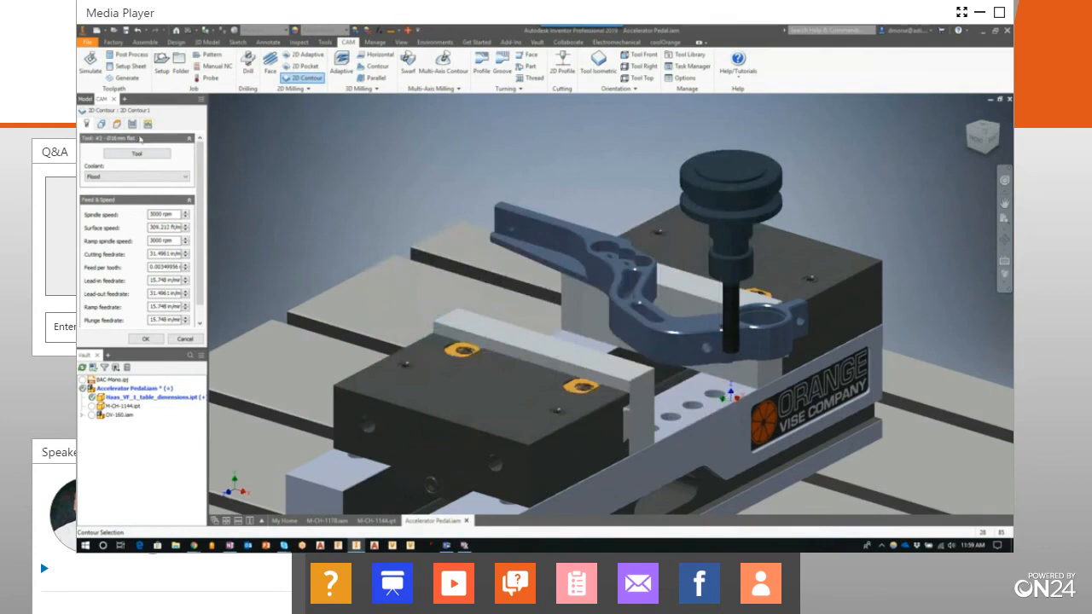
# Select the pedal arm's outer bottom edge loop as the contour geometry and generate the 2D Contour toolpath
pyautogui.click(103, 125)
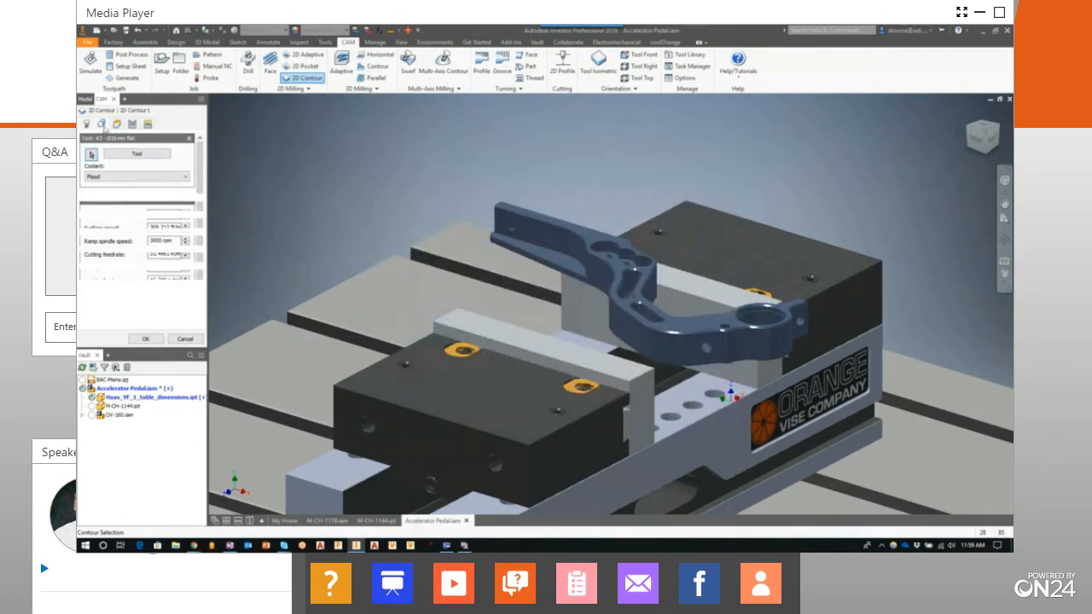
pyautogui.click(493, 249)
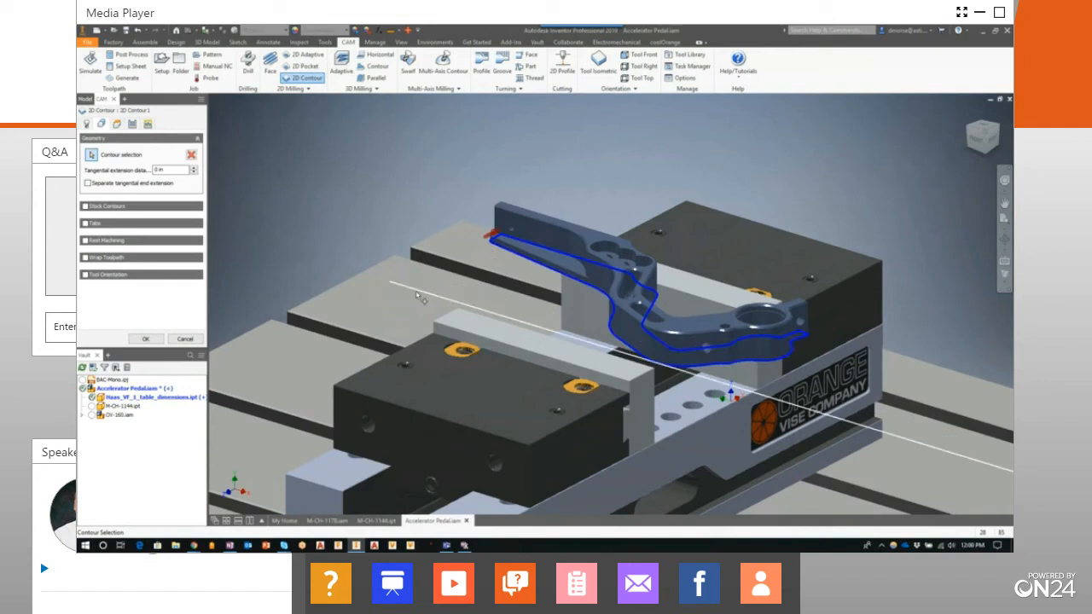
pyautogui.click(147, 338)
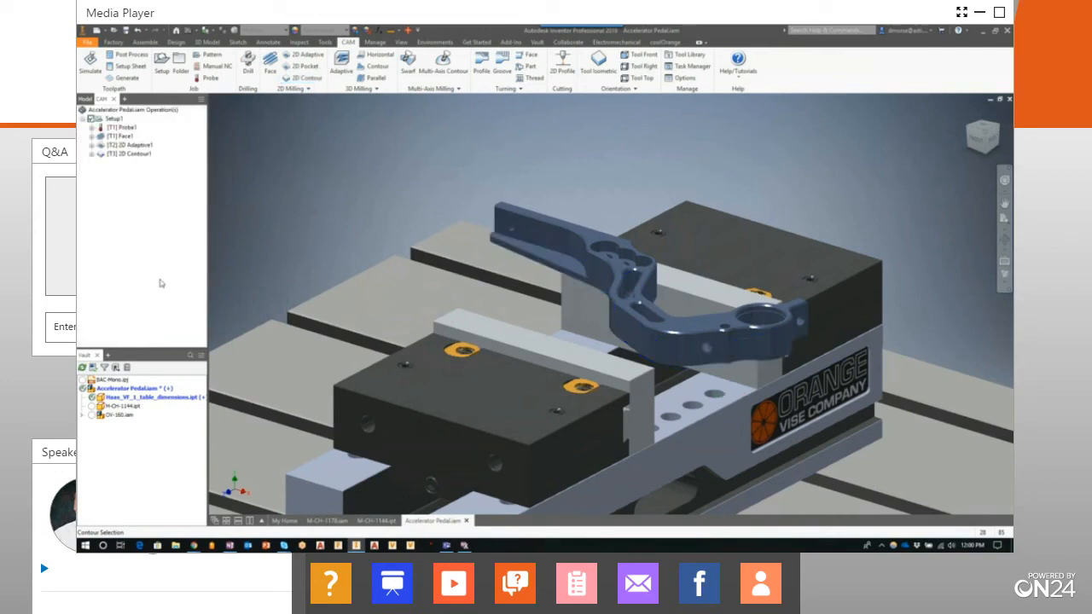
# Simulate the Face, 2D Adaptive and 2D Contour operations together, then close the simulation
pyautogui.click(123, 136)
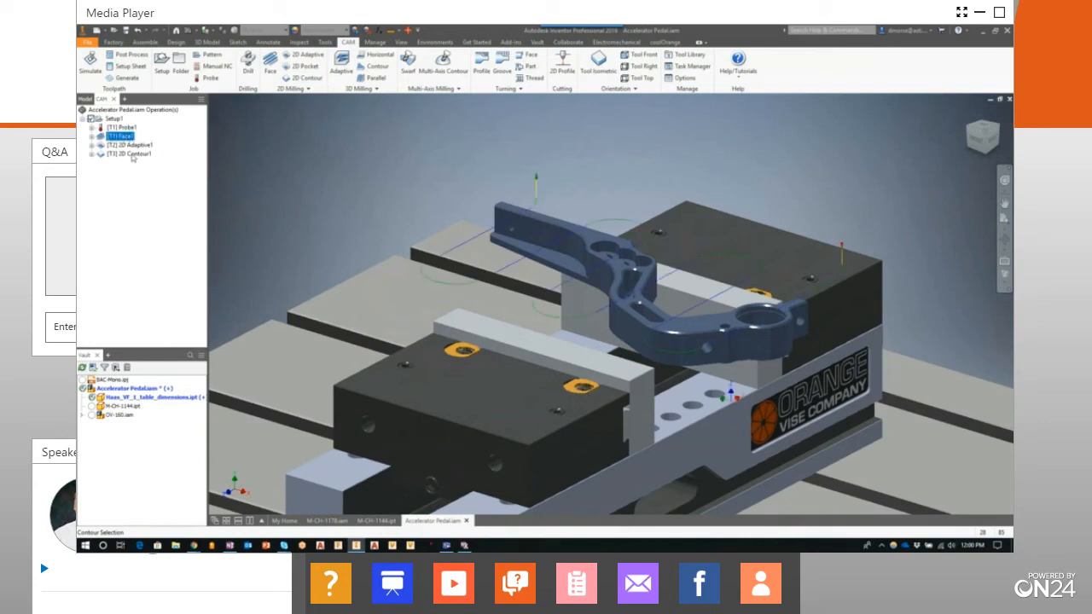
pyautogui.click(130, 154)
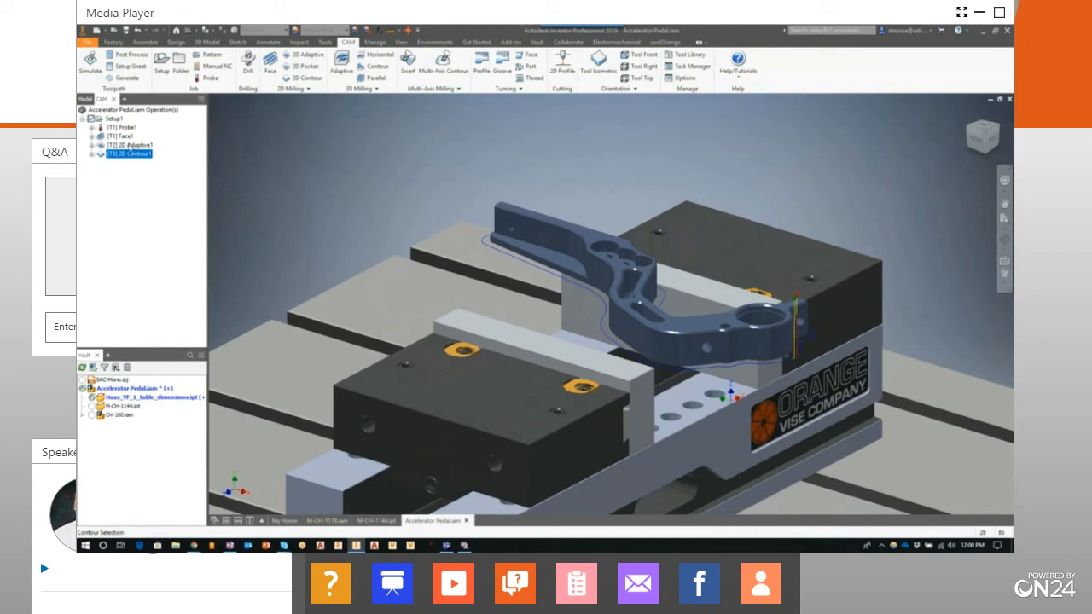
pyautogui.keyDown('shift'); pyautogui.click(124, 137); pyautogui.keyUp('shift')
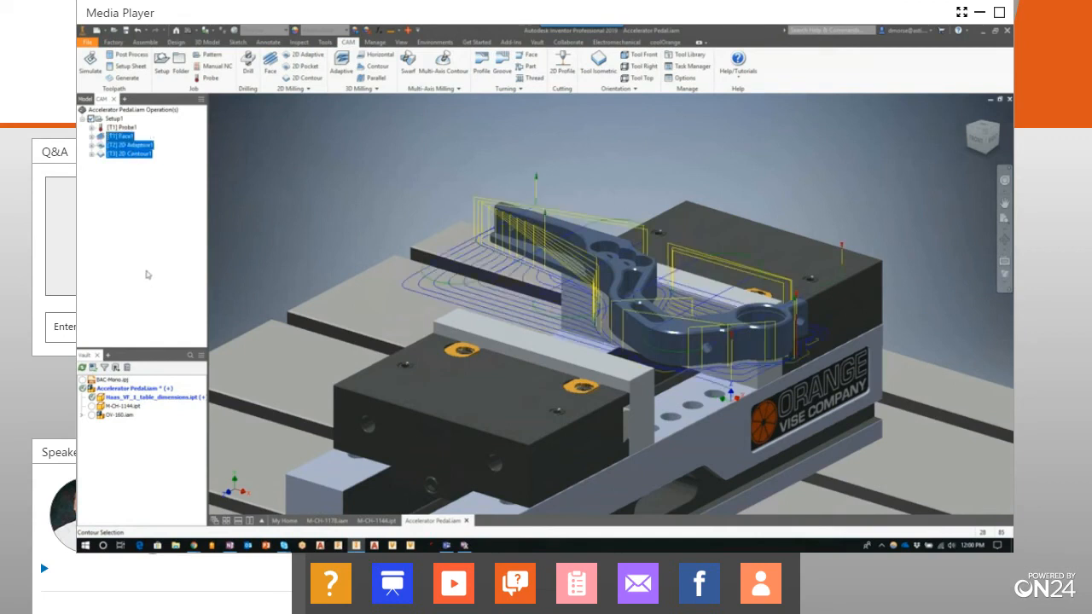
pyautogui.click(91, 65)
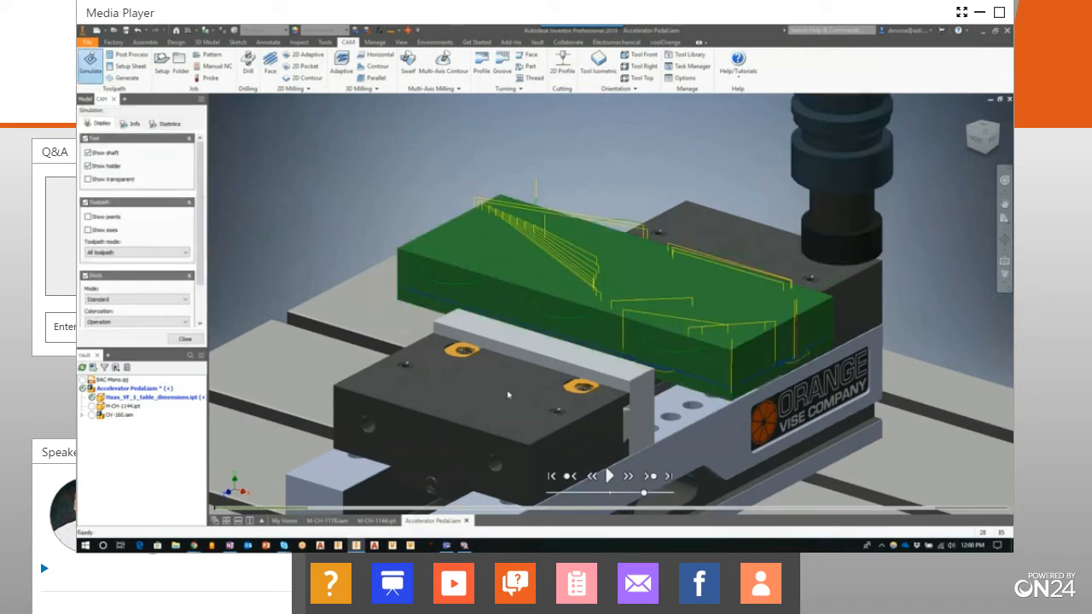
pyautogui.click(609, 476)
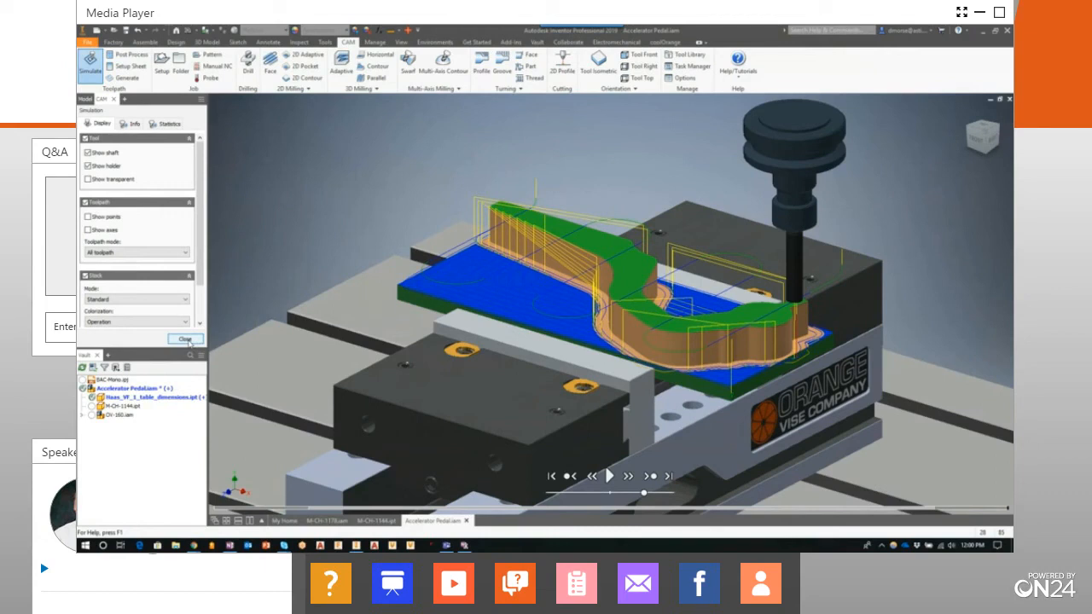
pyautogui.click(185, 339)
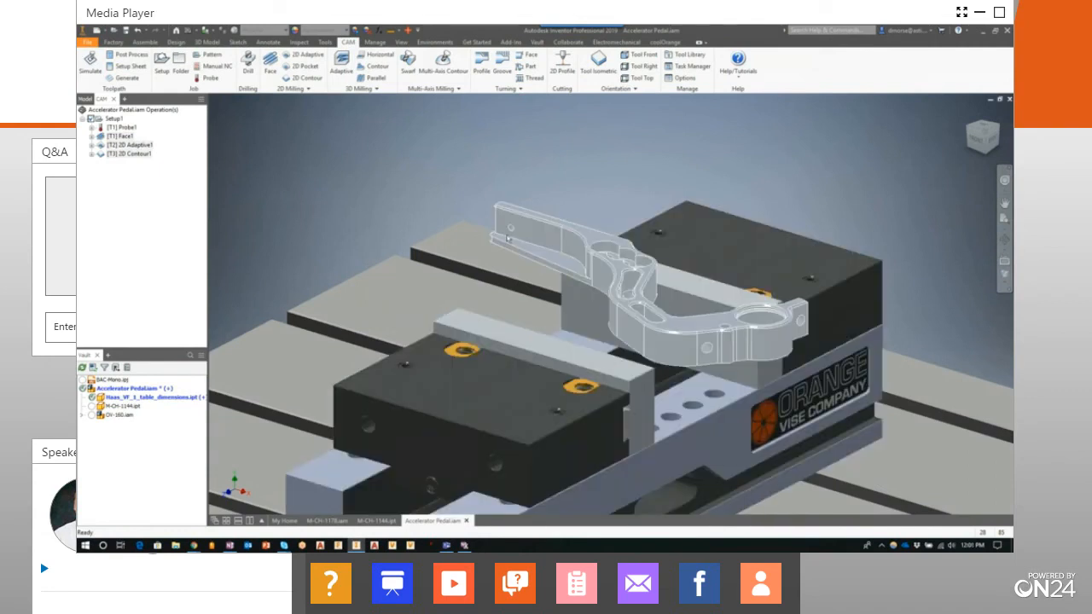
# Add a second 2D Contour operation along the ledge edge at the pedal arm's narrow end, leaving multiple finishing passes off
pyautogui.click(305, 79)
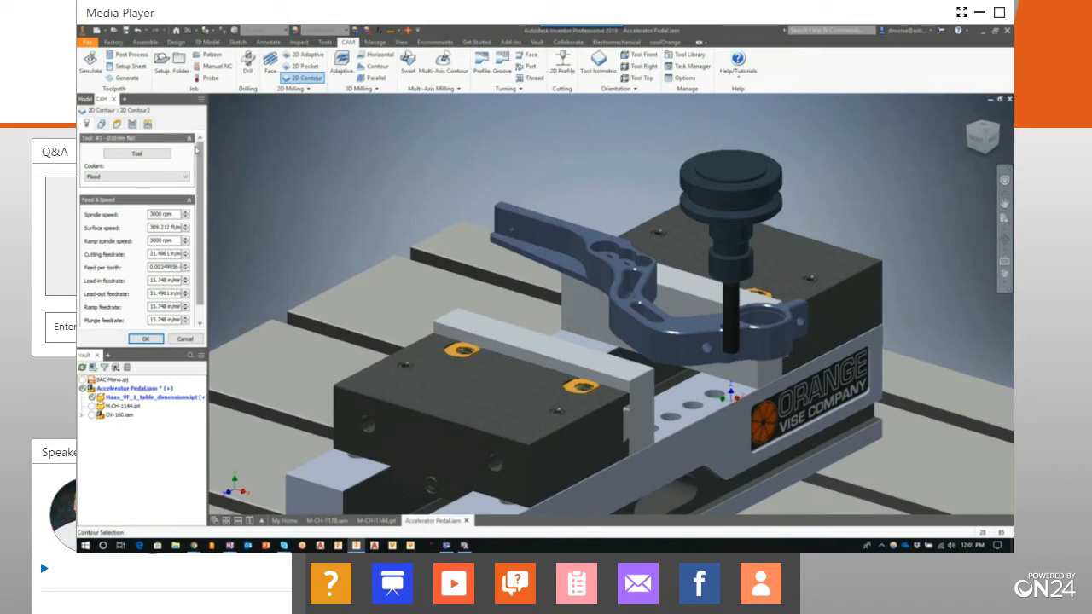
pyautogui.click(102, 124)
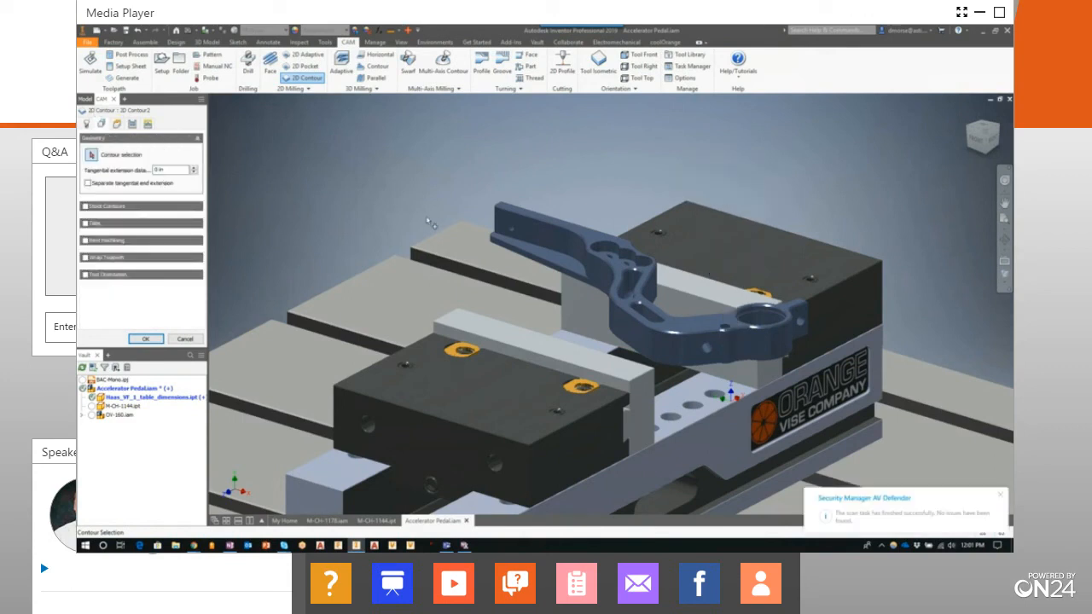
pyautogui.click(539, 248)
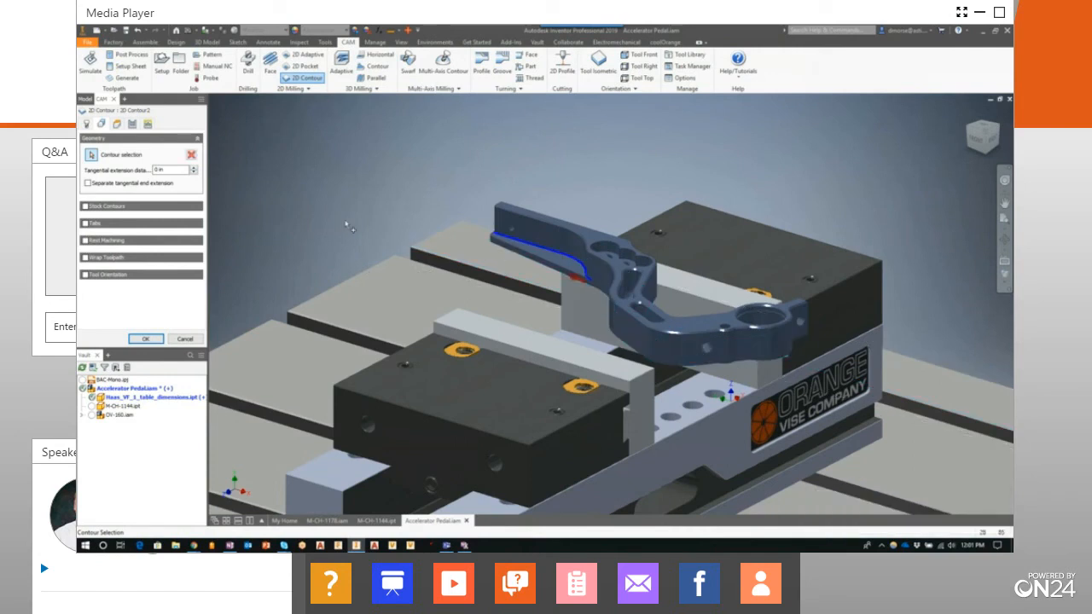
pyautogui.click(133, 125)
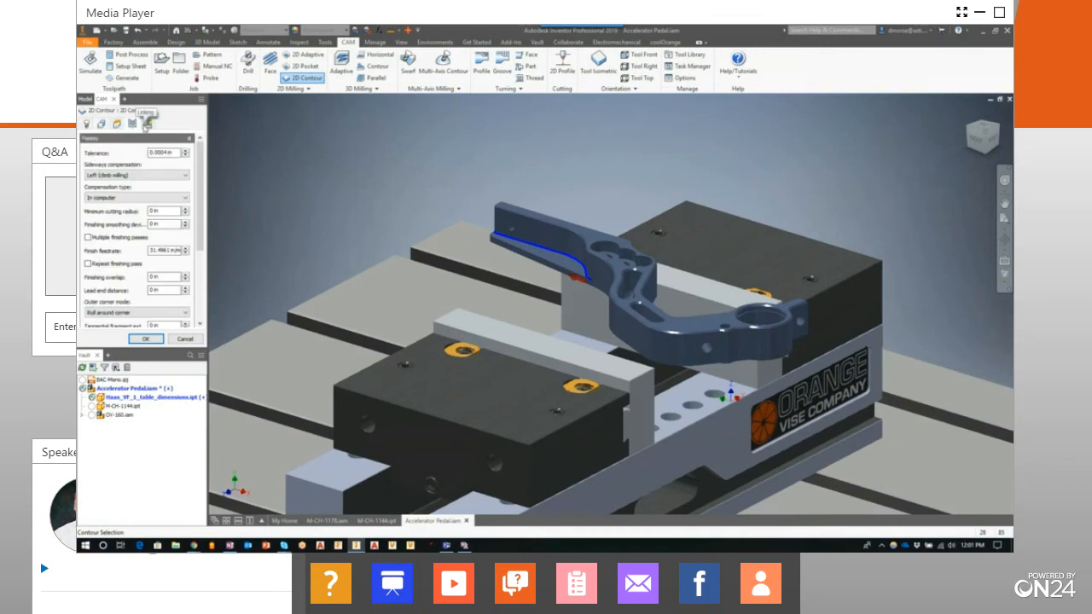
pyautogui.click(88, 238)
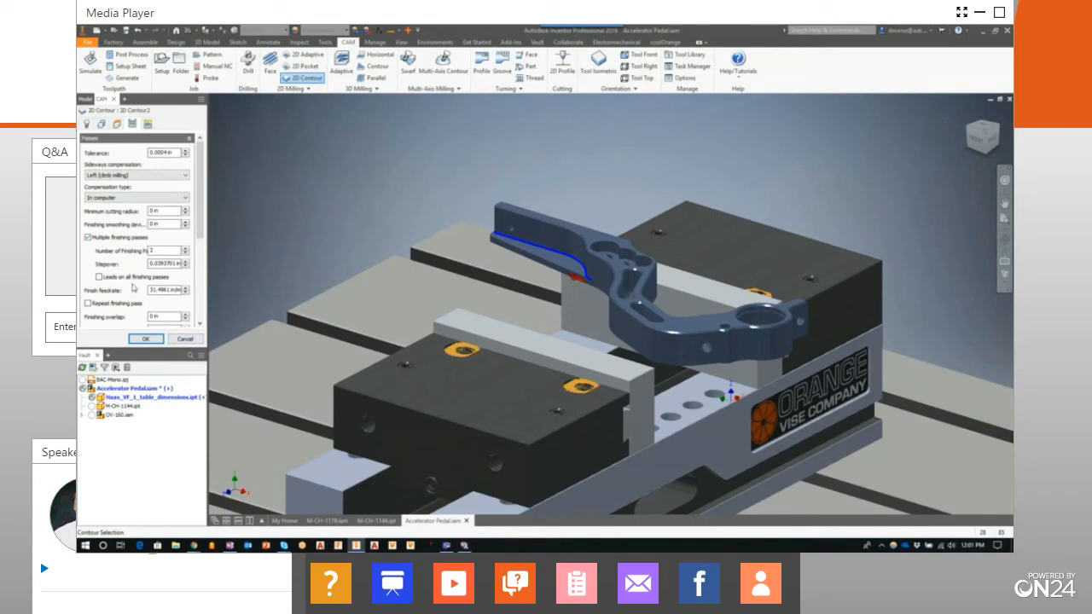
pyautogui.click(89, 238)
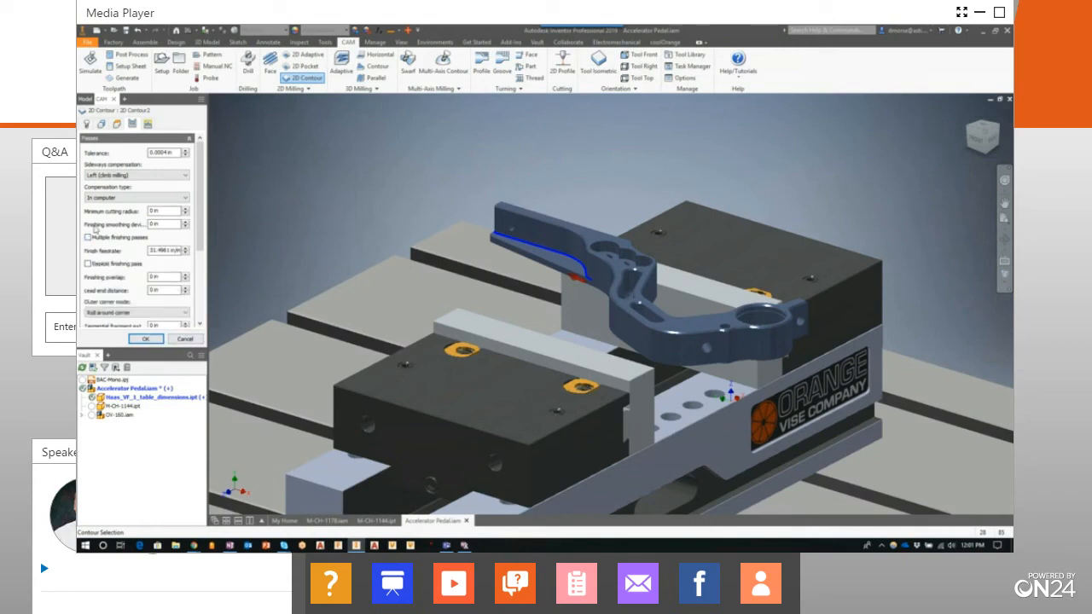
pyautogui.click(145, 338)
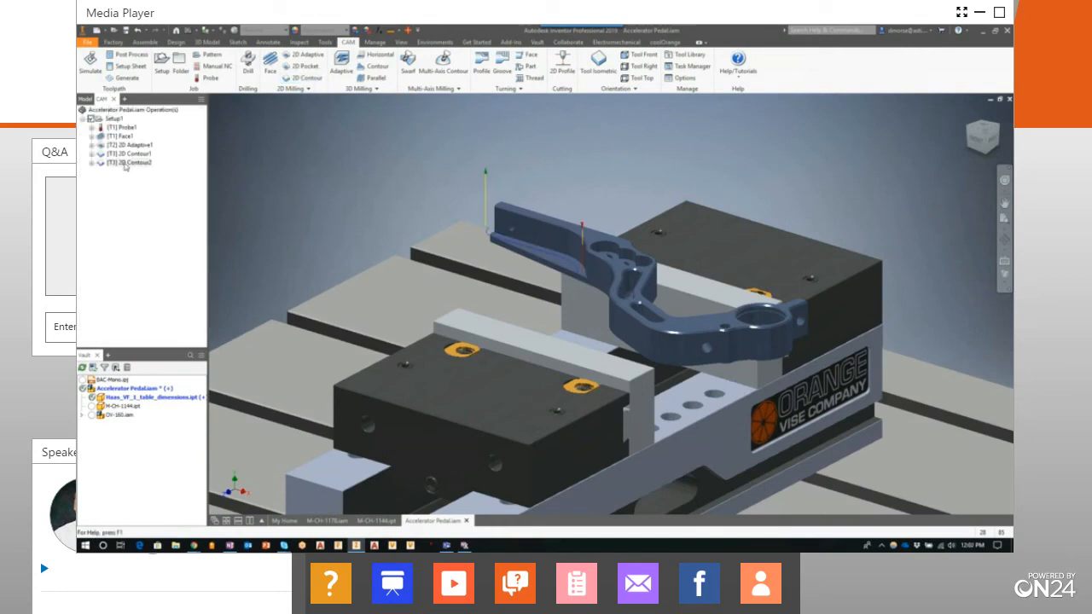
# Simulate all operations from Face through the second 2D Contour, then close the simulation
pyautogui.click(123, 138)
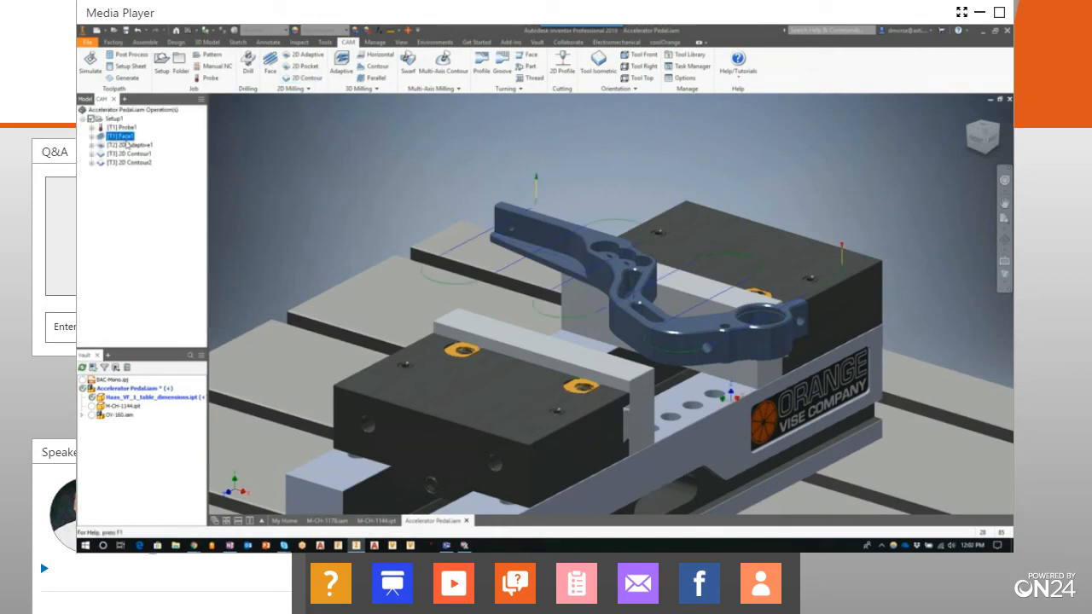
pyautogui.keyDown('shift'); pyautogui.click(128, 163); pyautogui.keyUp('shift')
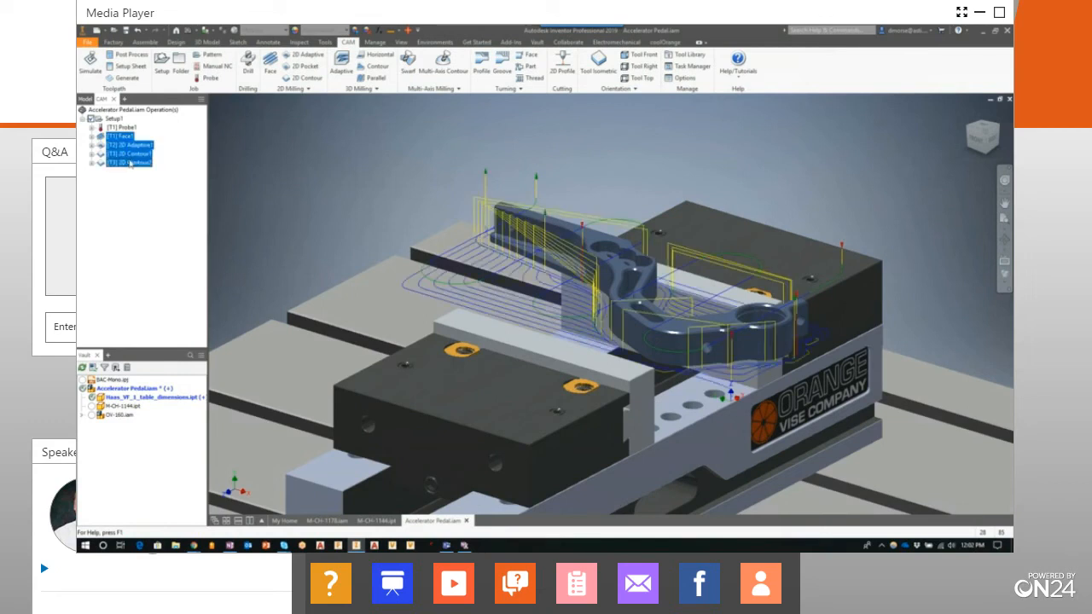
pyautogui.click(90, 64)
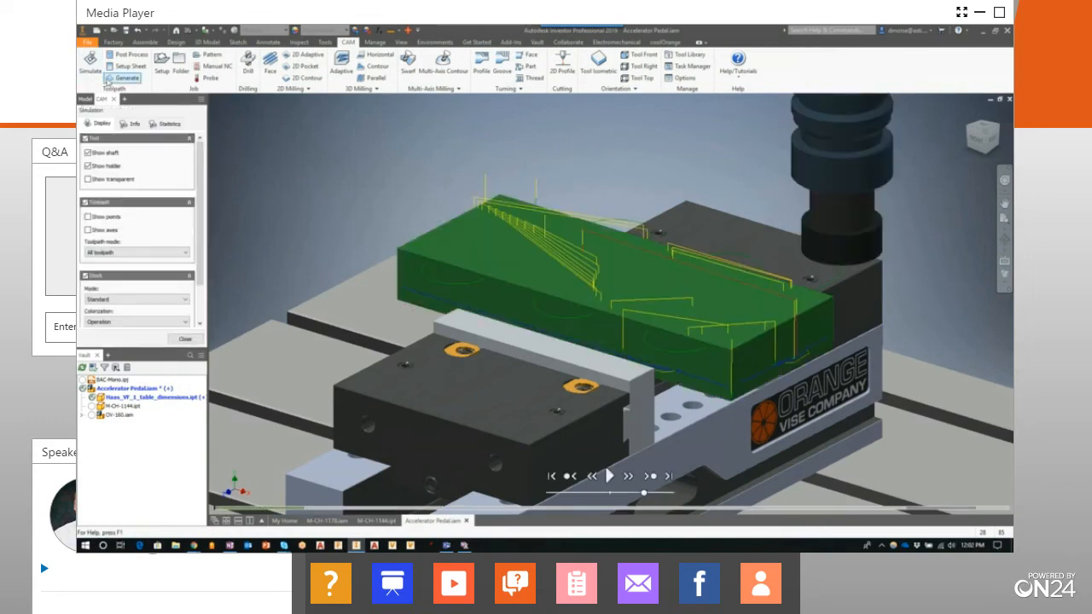
pyautogui.click(608, 474)
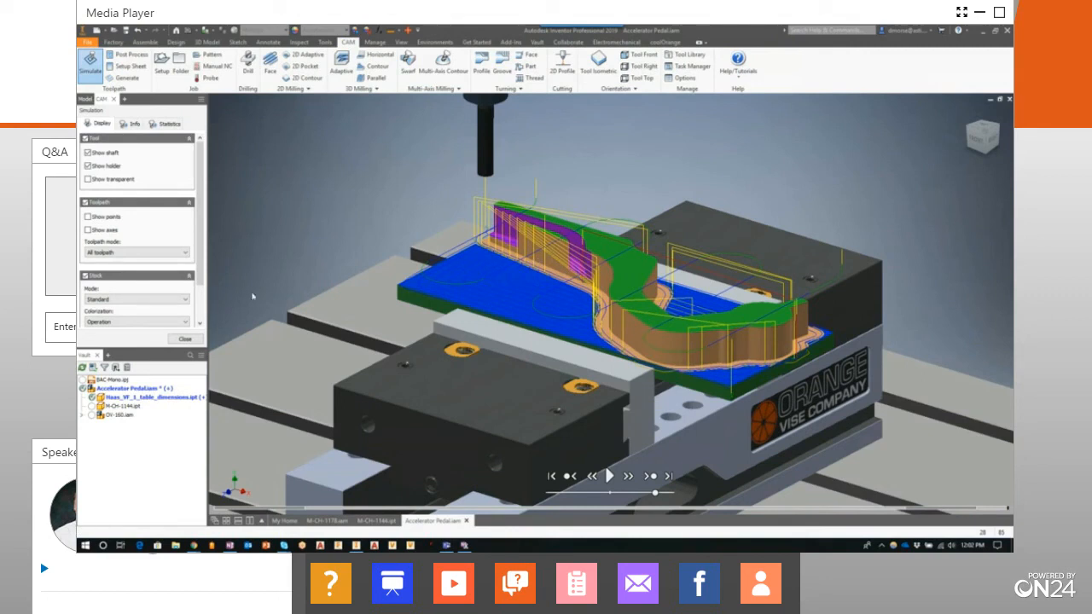
pyautogui.click(185, 338)
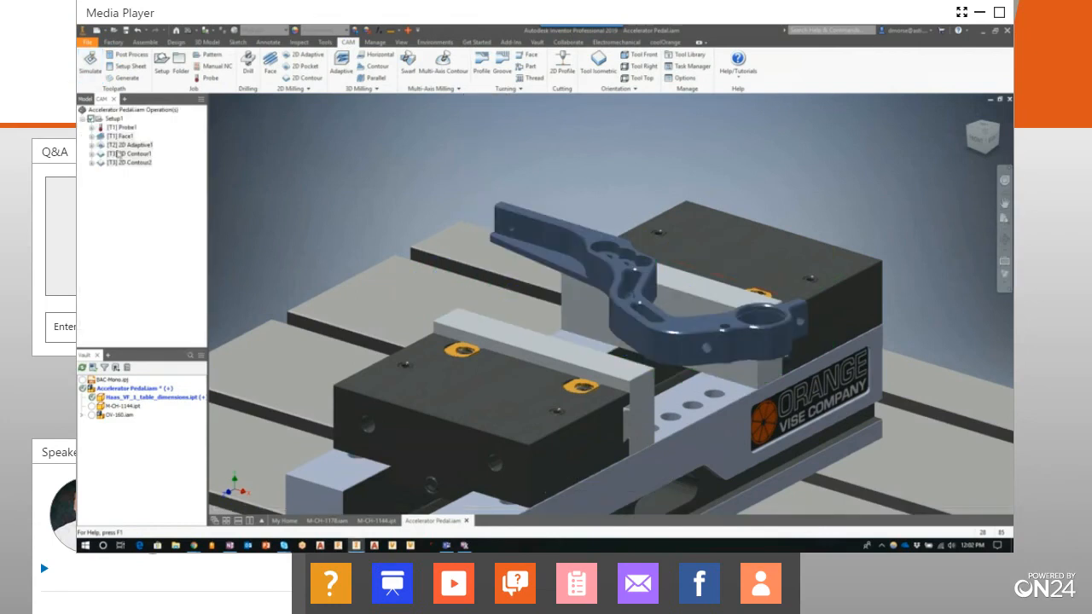
# Edit the second 2D Contour operation to enable multiple finishing passes and regenerate its toolpath
pyautogui.click(128, 163)
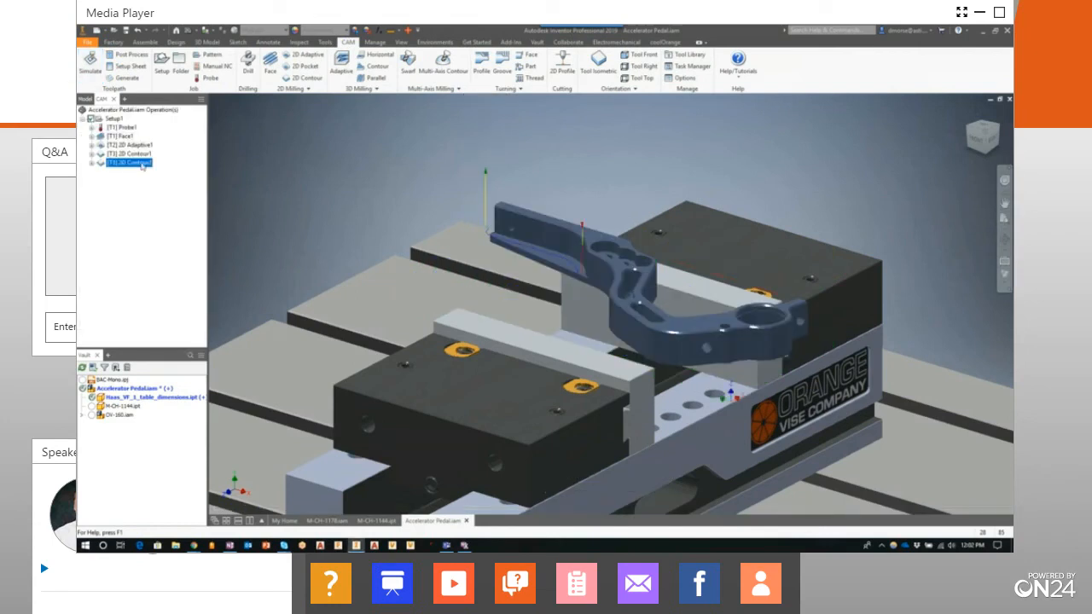
pyautogui.rightClick(143, 165)
pyautogui.click(163, 168)
pyautogui.click(132, 124)
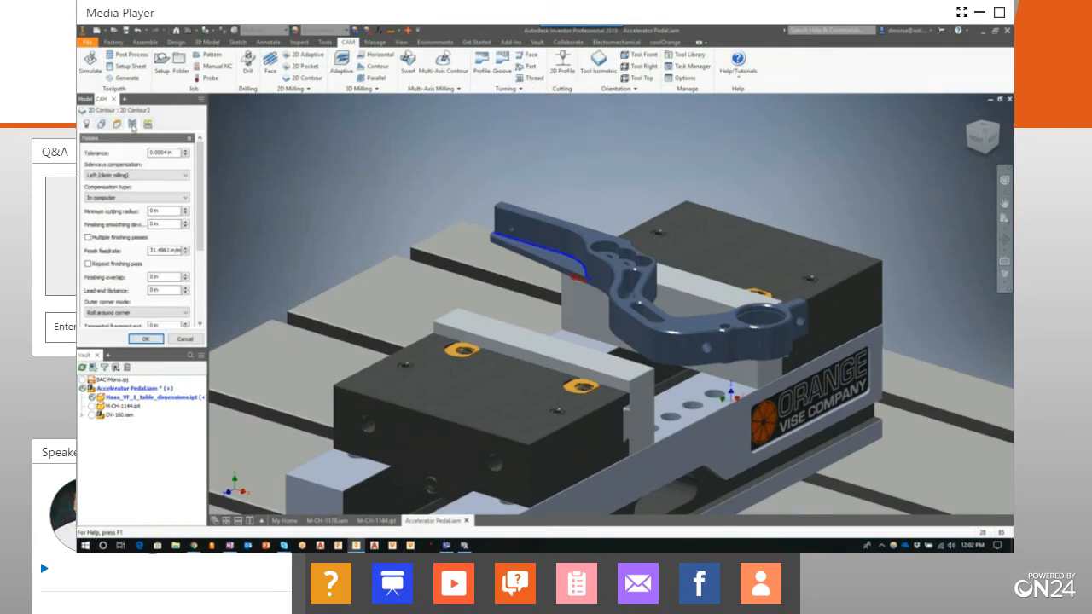
pyautogui.click(88, 238)
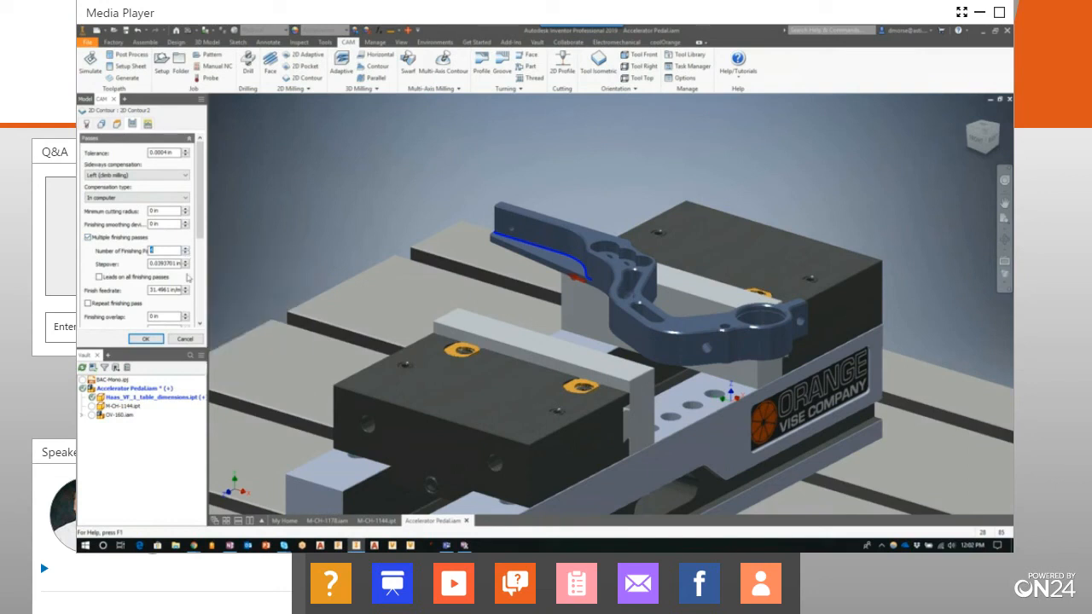
pyautogui.click(146, 340)
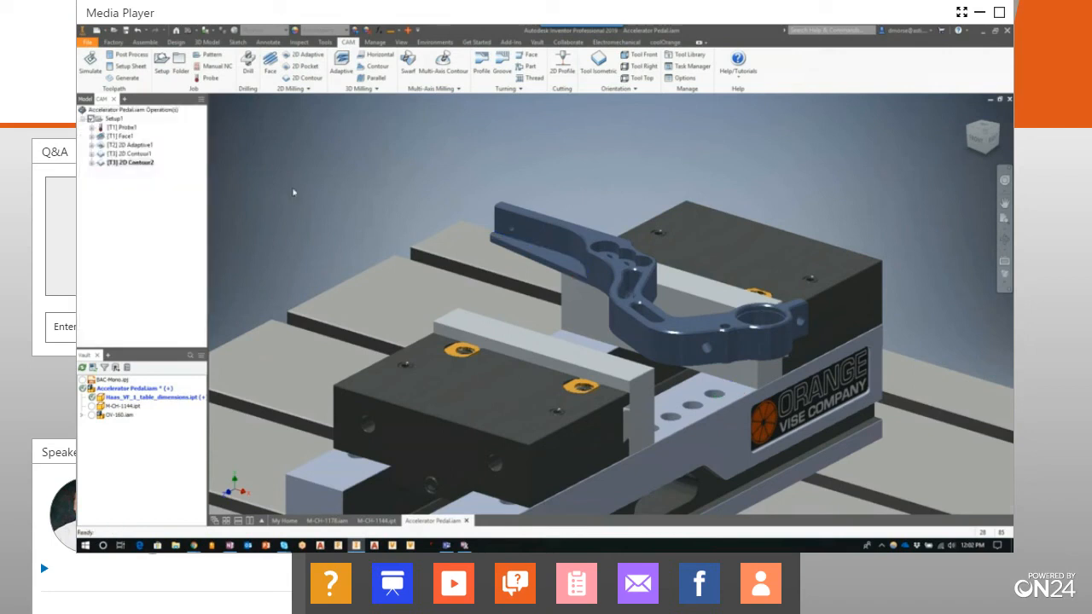
# Simulate the operations from Face through the second 2D Contour with its multiple finishing passes, then close the simulation
pyautogui.click(130, 136)
pyautogui.keyDown('shift'); pyautogui.click(137, 163); pyautogui.keyUp('shift')
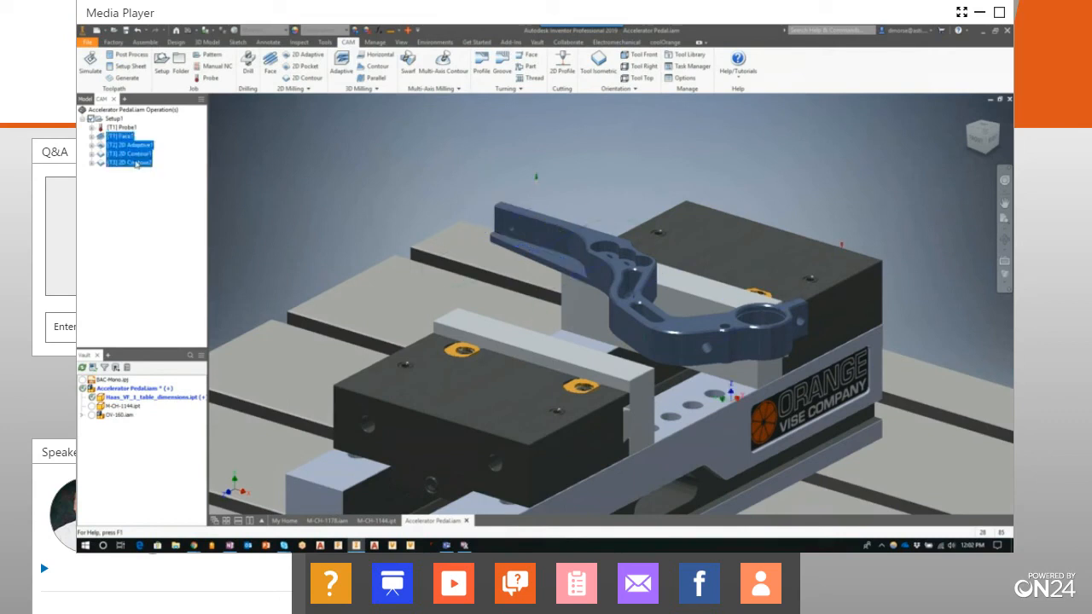
pyautogui.click(90, 62)
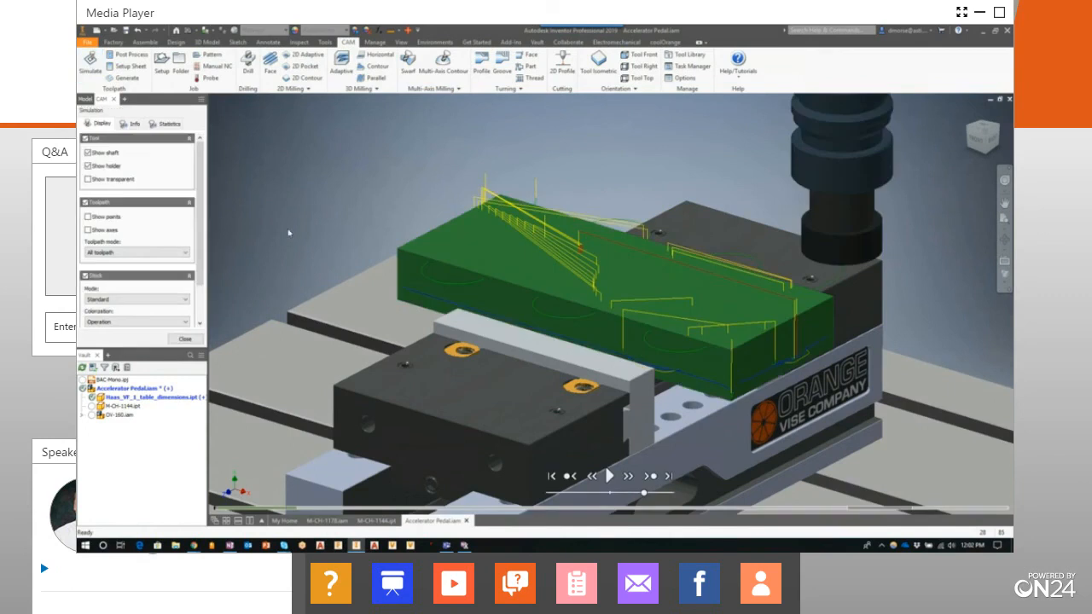
pyautogui.click(608, 475)
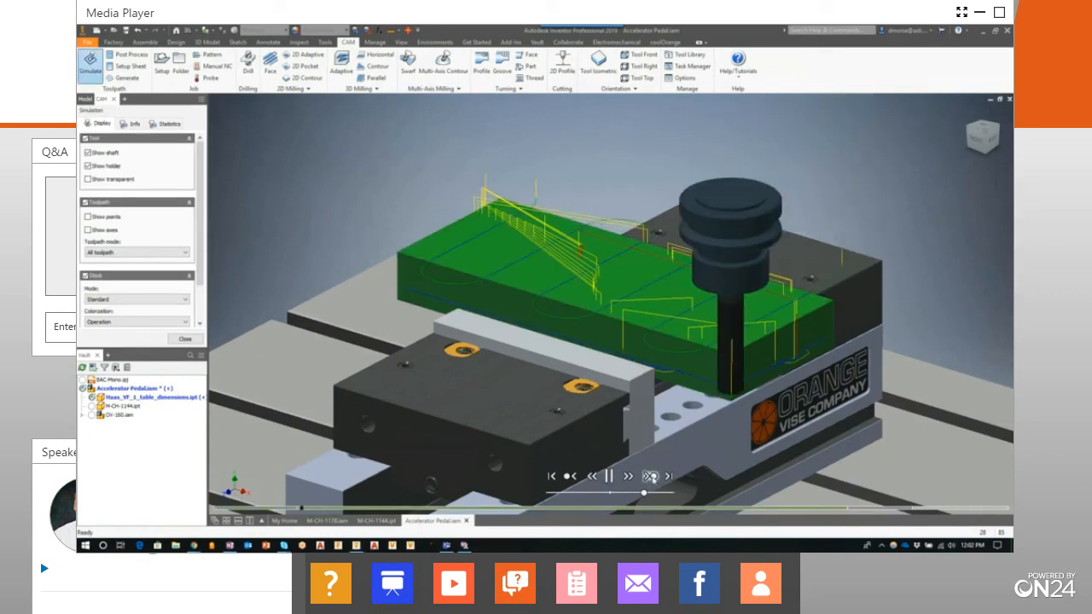
pyautogui.click(652, 478)
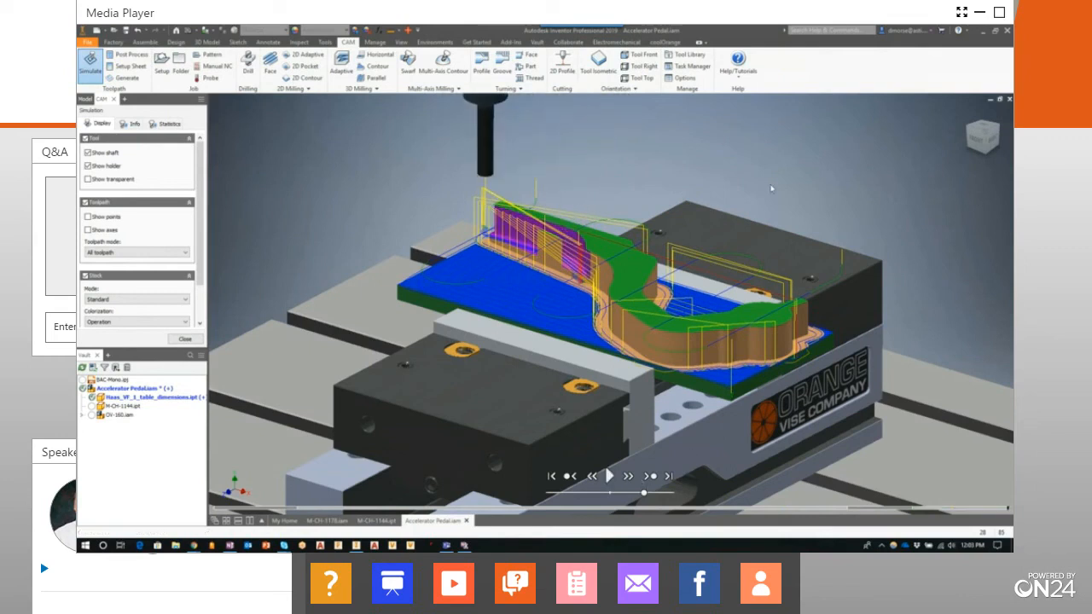
pyautogui.click(193, 338)
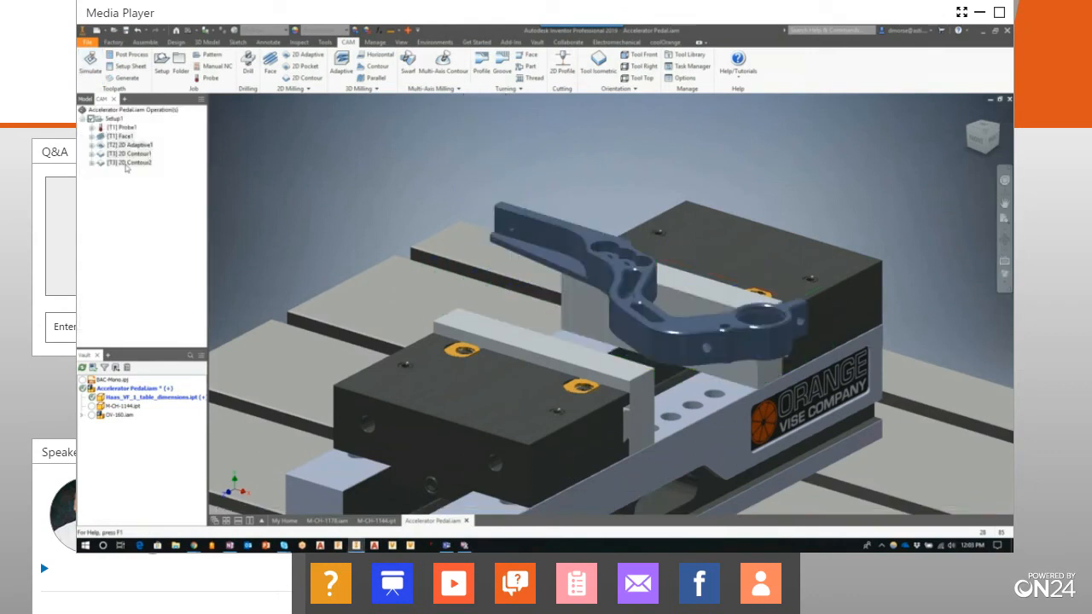
# Increase the number of finishing passes in the second 2D Contour operation and regenerate its toolpath
pyautogui.rightClick(126, 164)
pyautogui.click(153, 171)
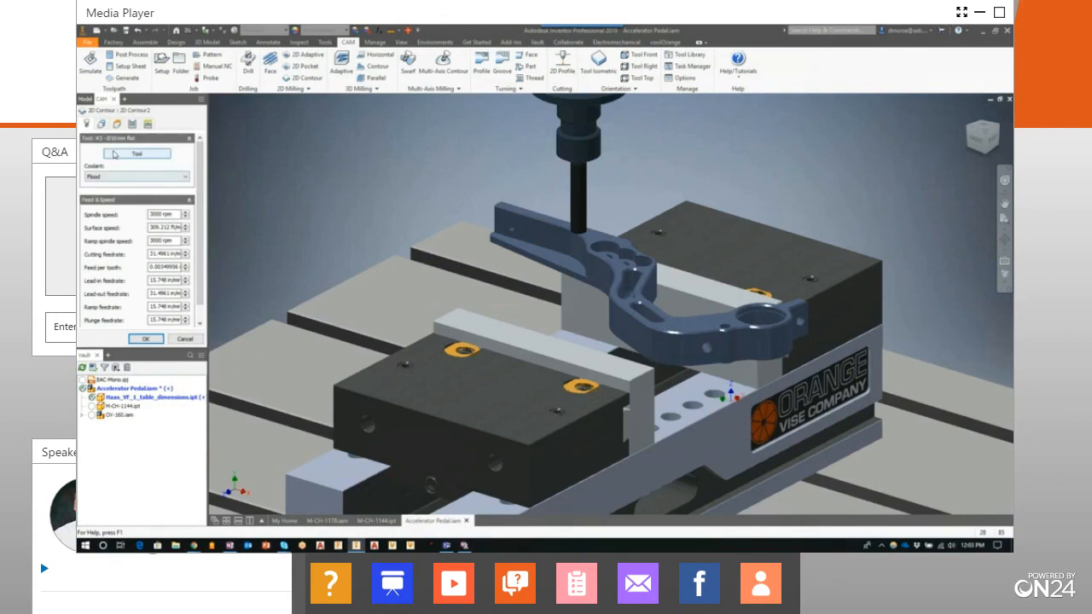
pyautogui.click(133, 125)
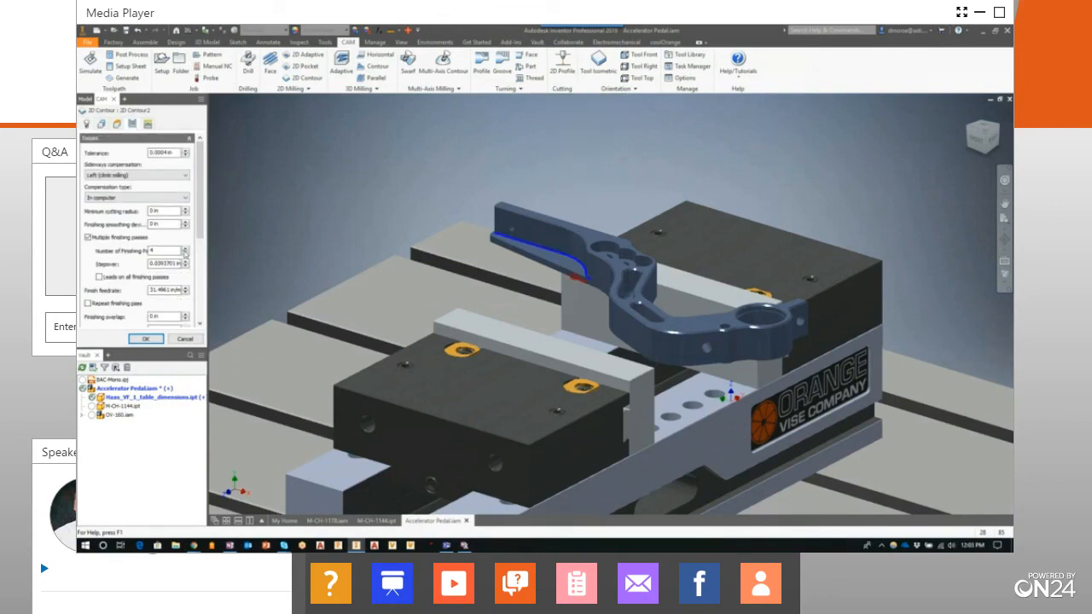
pyautogui.click(145, 339)
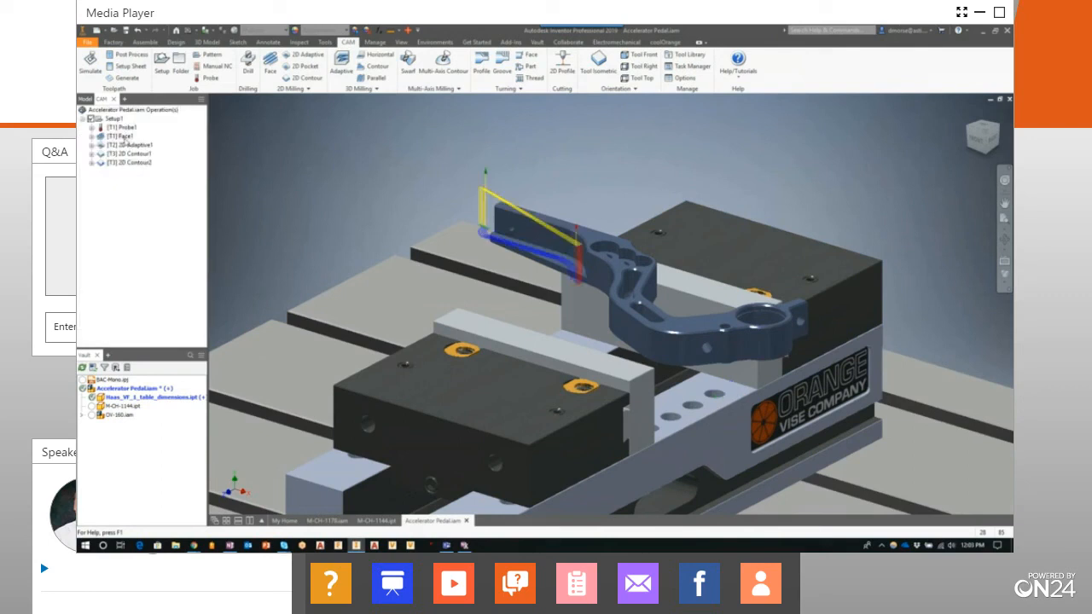
# Rerun the simulation from Face through the second 2D Contour at a higher playback speed, close it and clear the operation selection
pyautogui.click(120, 136)
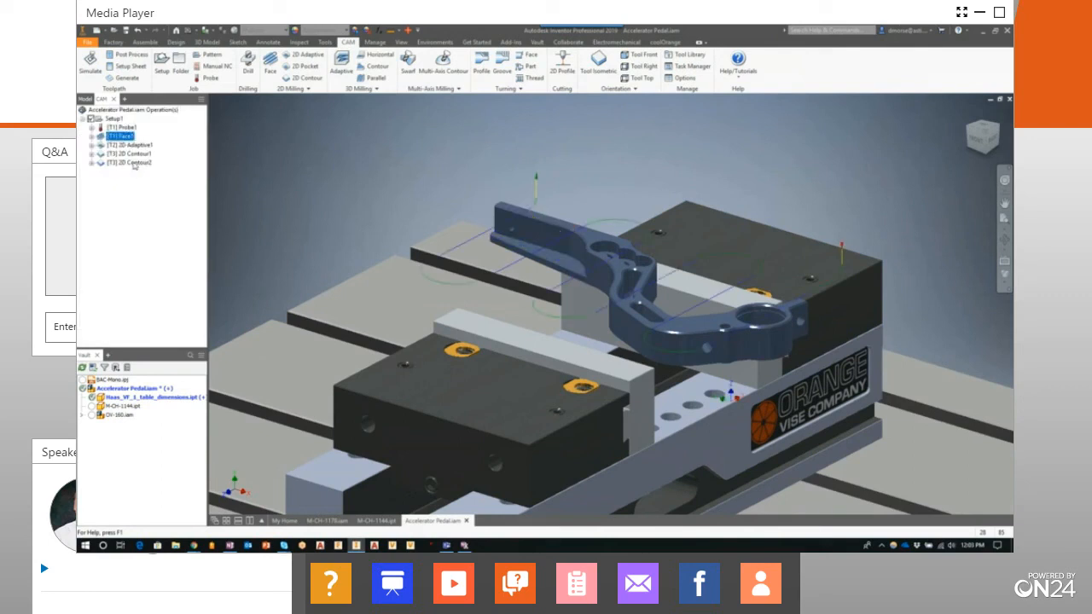
pyautogui.keyDown('shift'); pyautogui.click(130, 162); pyautogui.keyUp('shift')
pyautogui.click(90, 61)
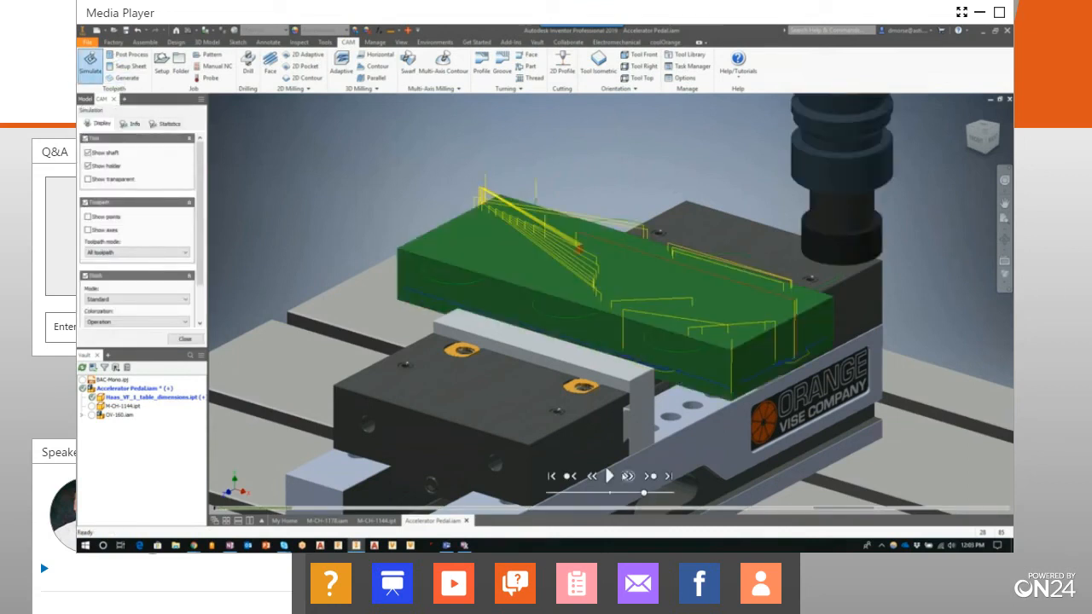
pyautogui.click(608, 476)
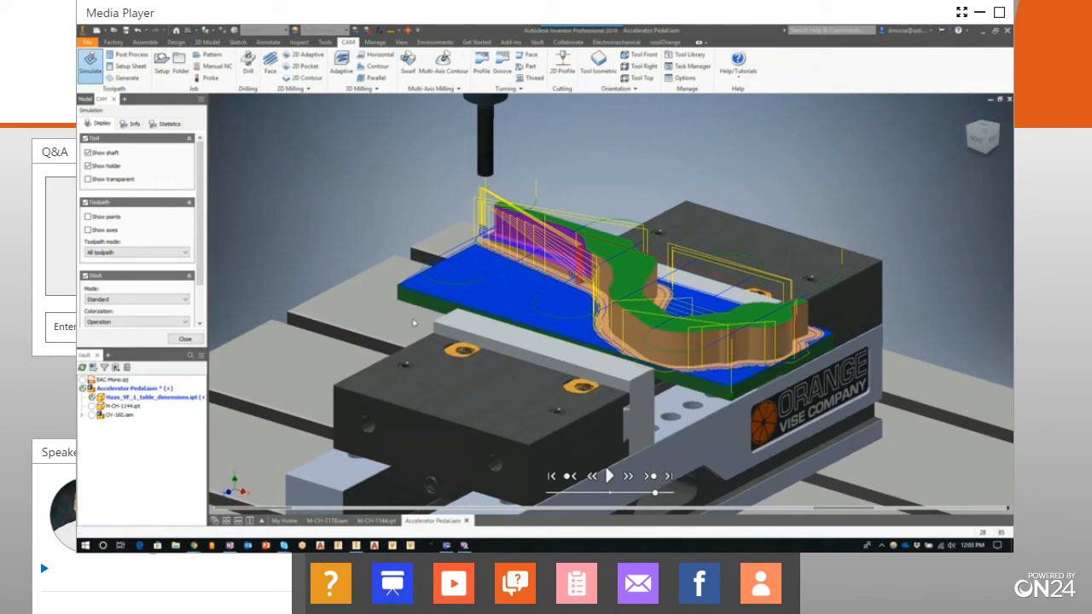
pyautogui.click(185, 339)
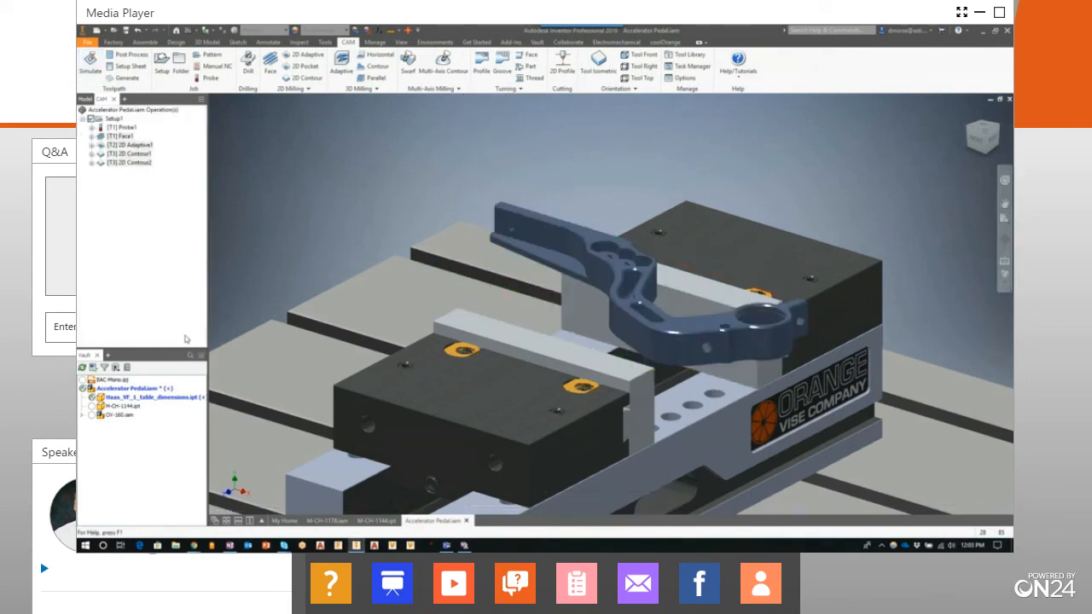
pyautogui.click(117, 220)
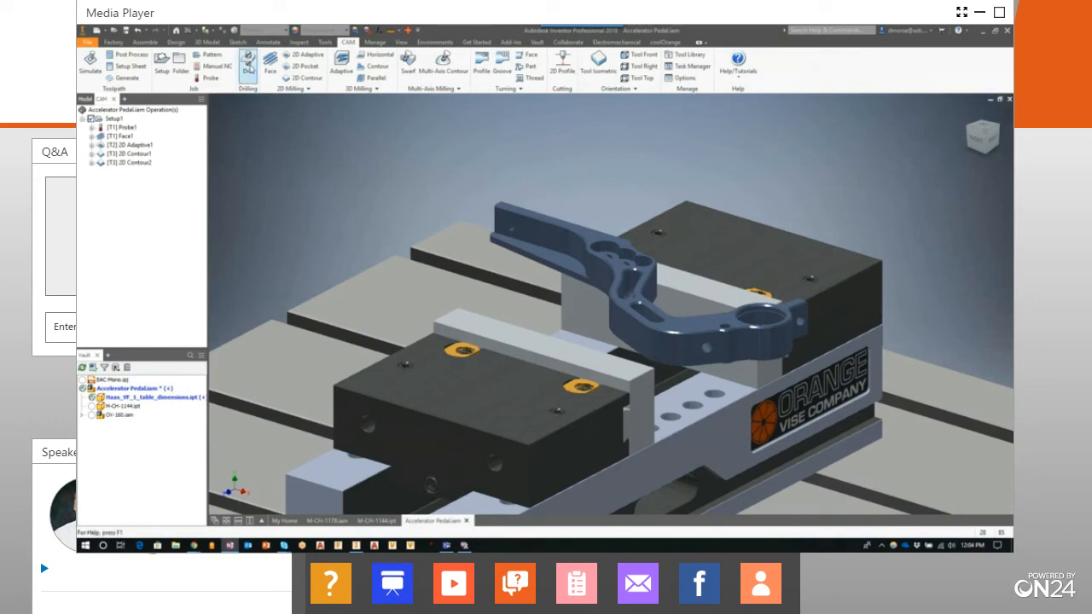
# Start a Drill operation using tool #70, the 10 mm 90° spot drill, from the metric tutorial tool library
pyautogui.click(248, 67)
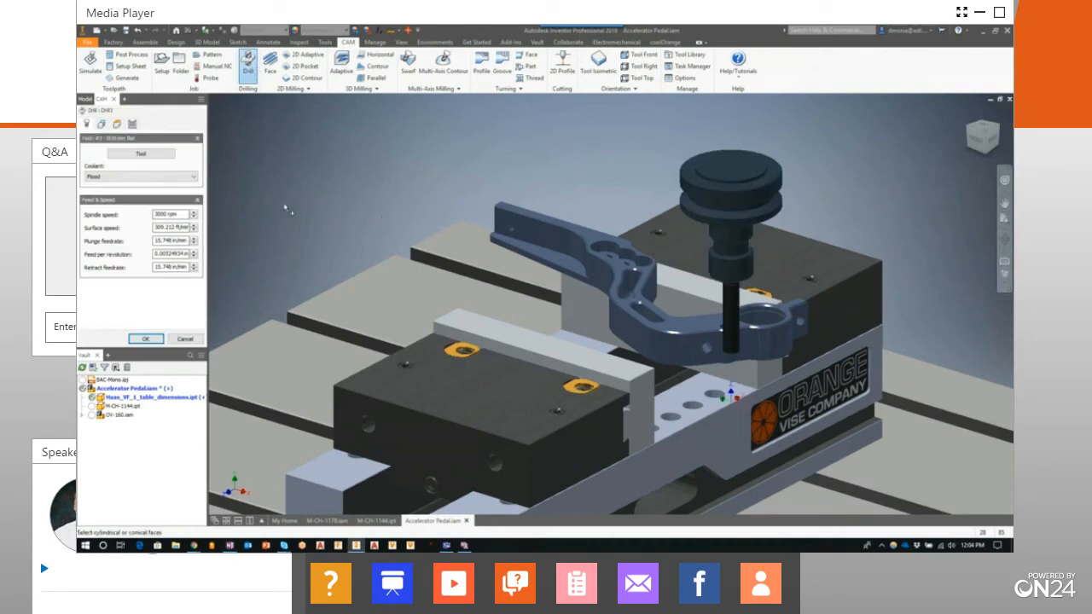
pyautogui.click(151, 154)
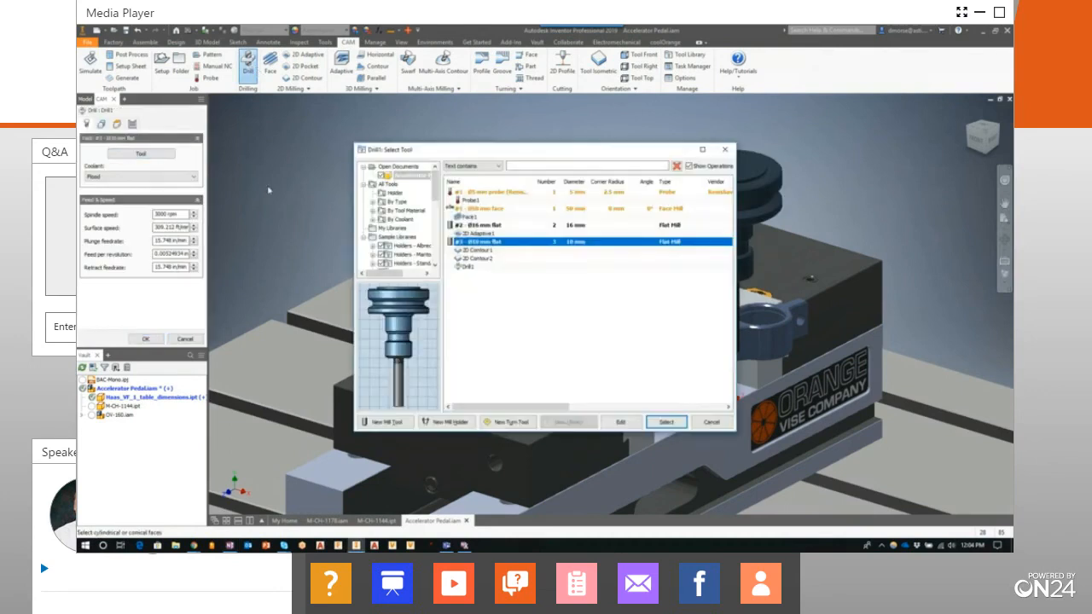
pyautogui.moveTo(435, 189); pyautogui.dragTo(436, 247)
pyautogui.click(416, 264)
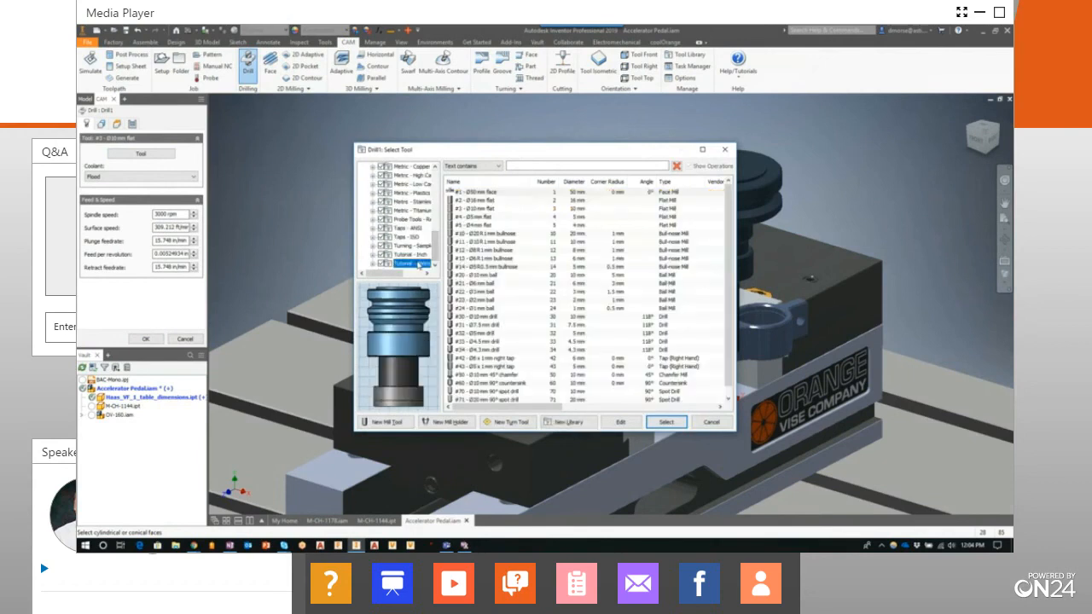
pyautogui.click(490, 384)
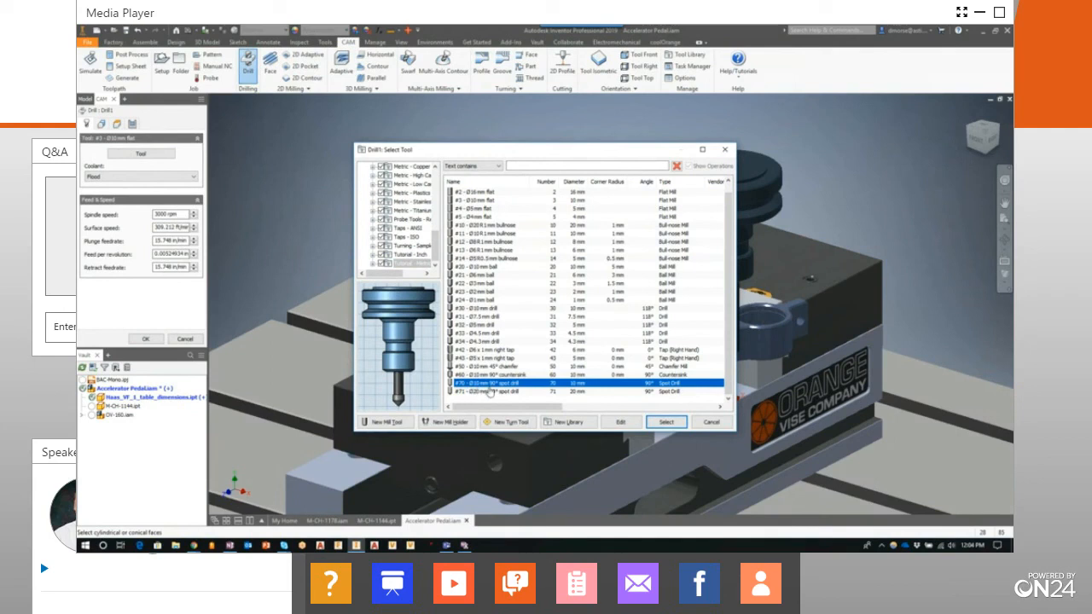
pyautogui.click(667, 423)
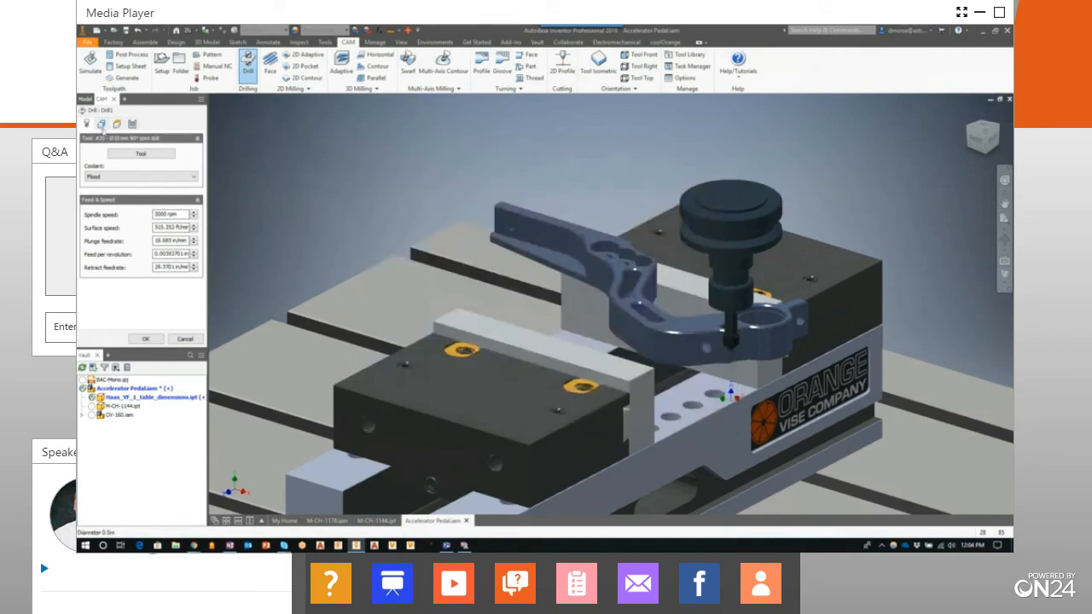
# Enable same-diameter selection for the drilling geometry and pick a hole face in the pedal arm's three-hole cluster
pyautogui.click(101, 124)
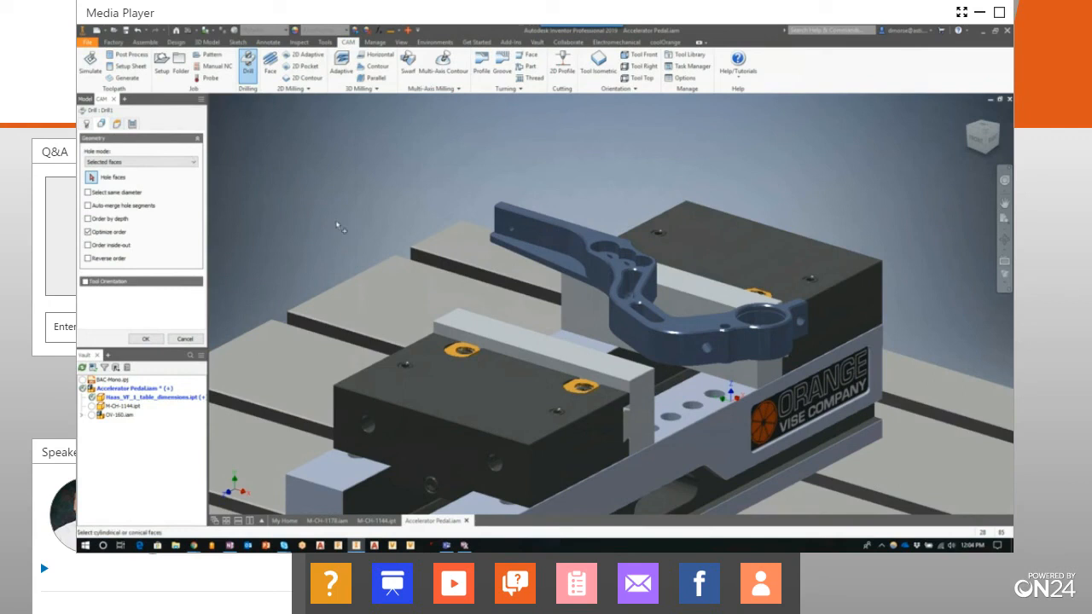
pyautogui.click(88, 193)
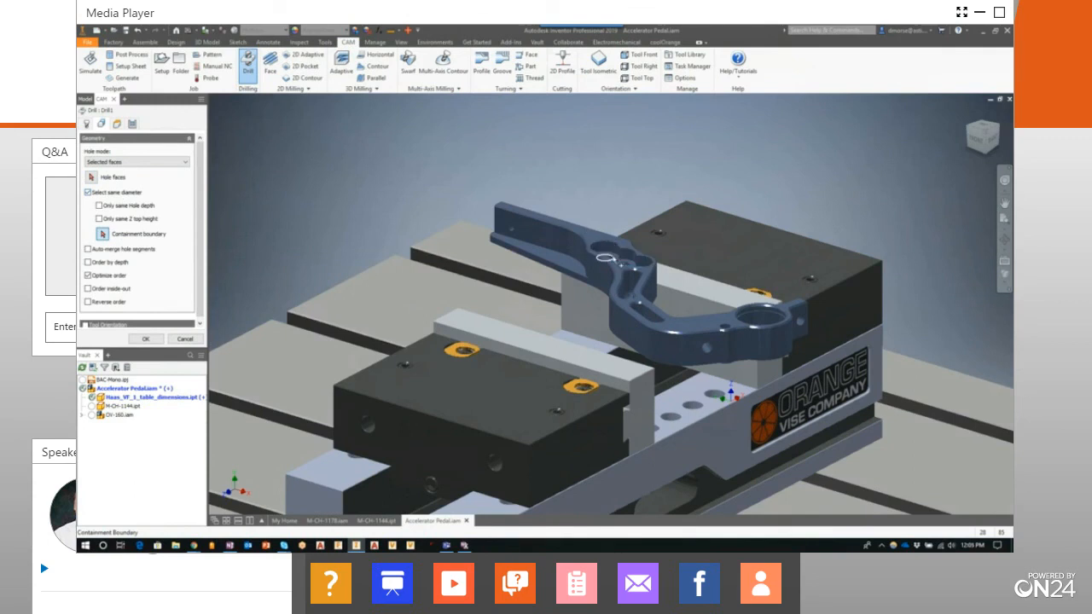
pyautogui.click(605, 257)
pyautogui.click(183, 233)
pyautogui.click(91, 177)
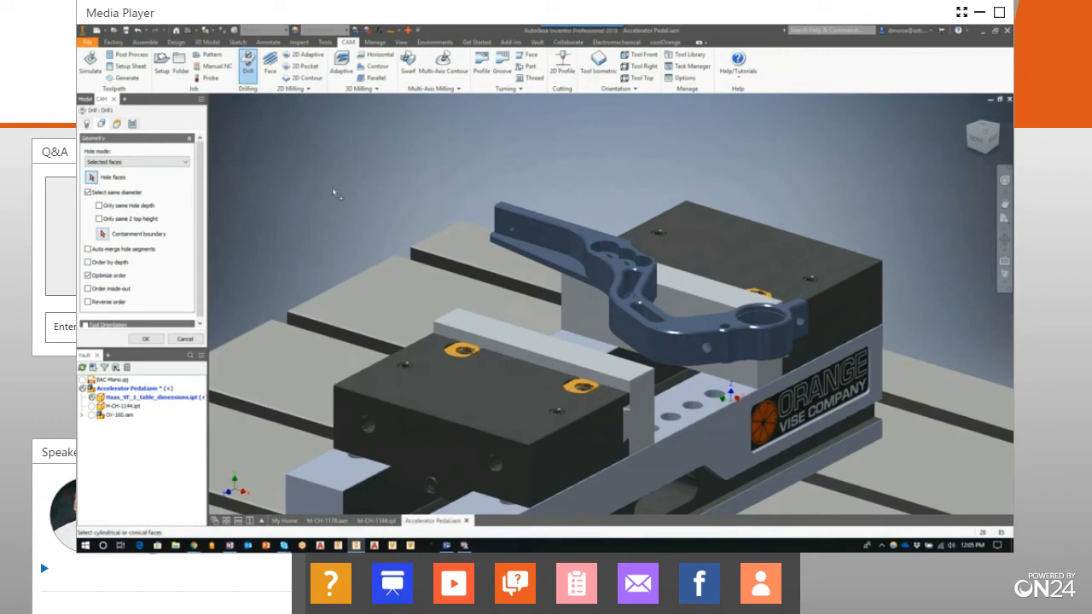
pyautogui.click(604, 246)
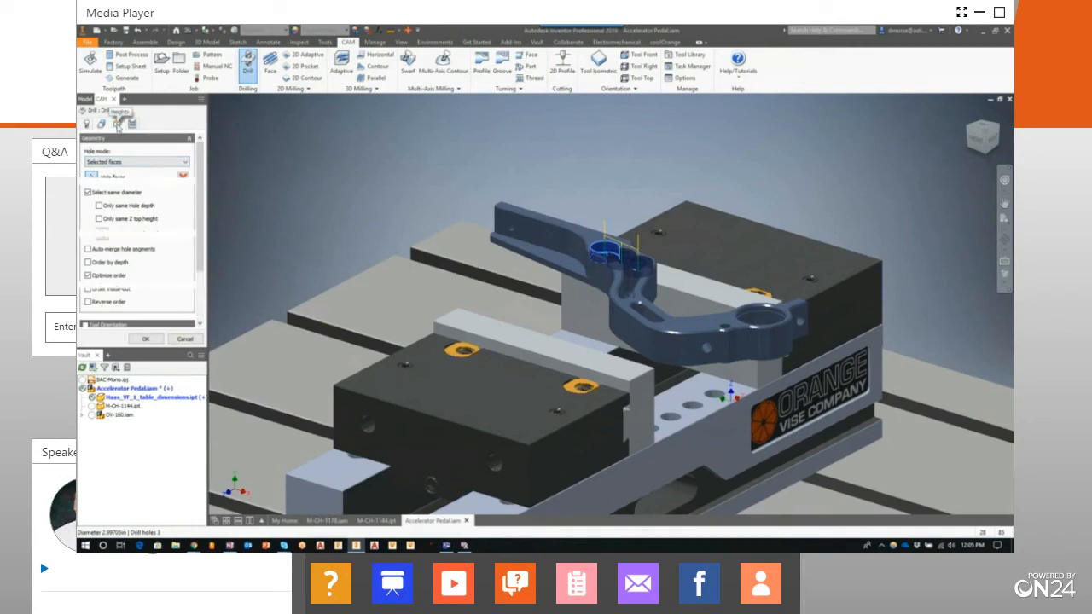
# Set the drilling bottom height to Model top with a -0.1 in offset and generate the toolpath
pyautogui.click(117, 125)
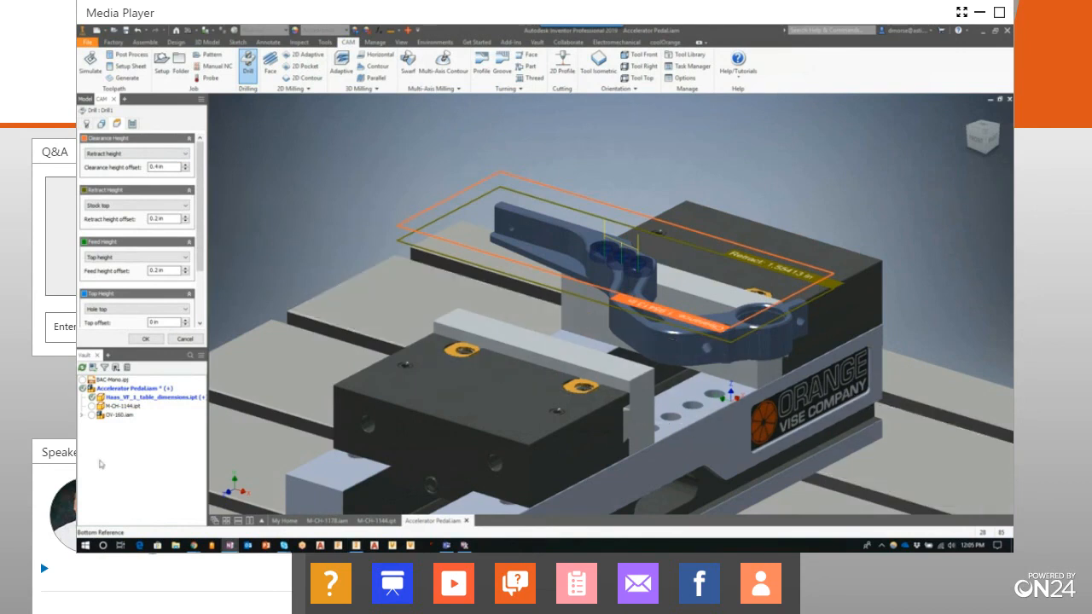
pyautogui.moveTo(199, 258); pyautogui.dragTo(201, 271)
pyautogui.scroll(-3, 171, 282)
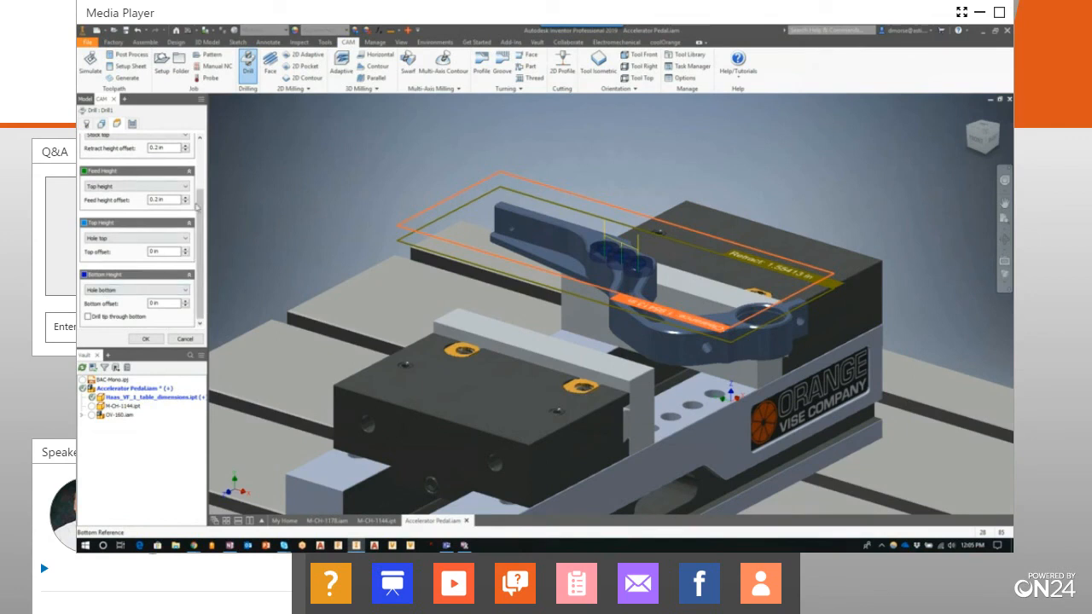
pyautogui.moveTo(200, 210)
pyautogui.mouseDown()
pyautogui.moveTo(199, 184)
pyautogui.moveTo(200, 211)
pyautogui.mouseUp()
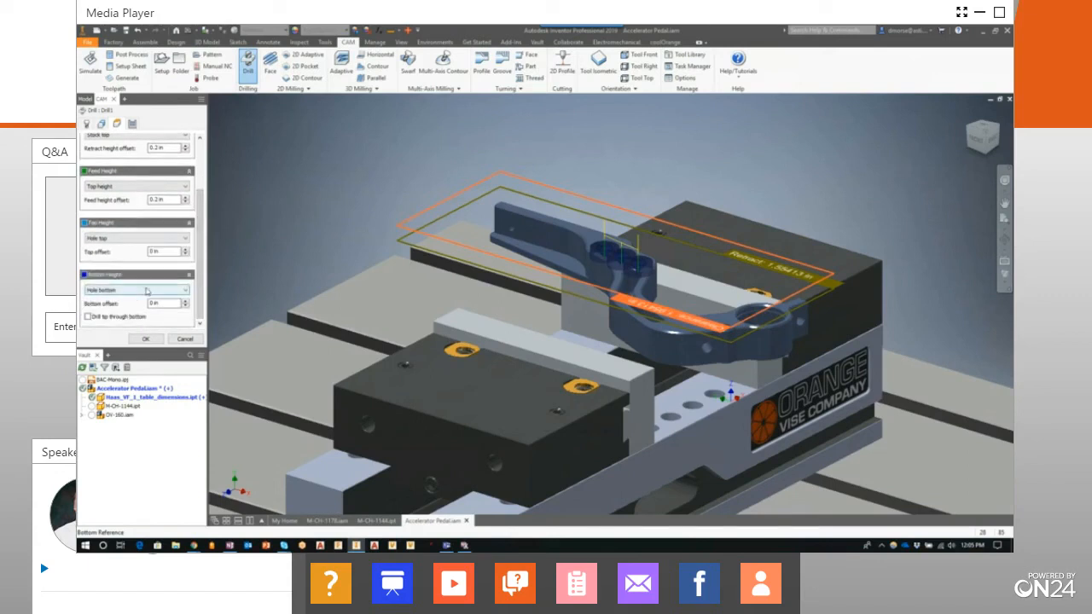
pyautogui.click(145, 290)
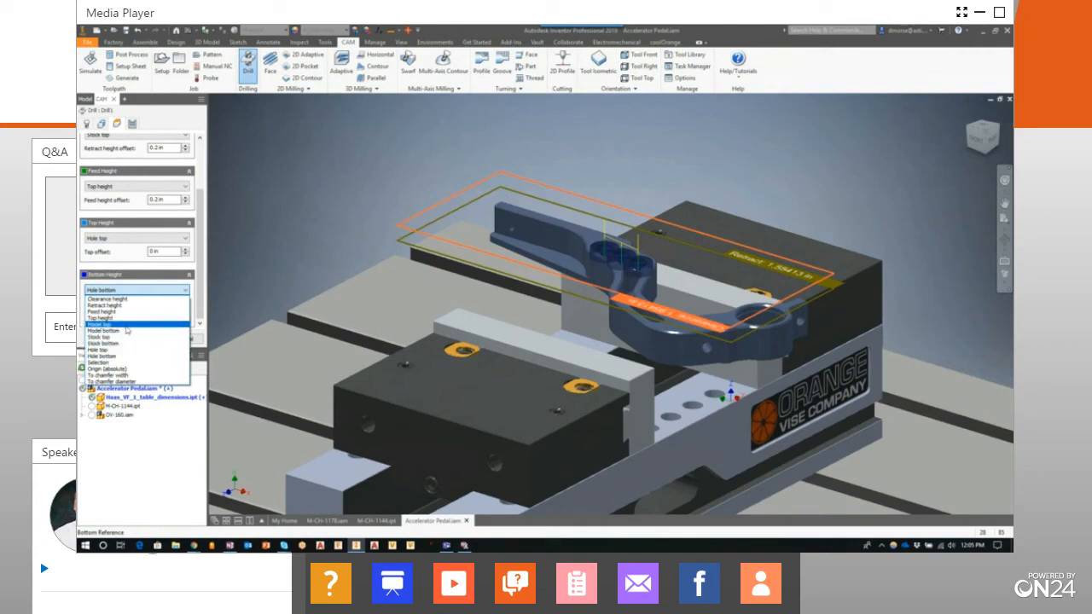
pyautogui.press('Escape')
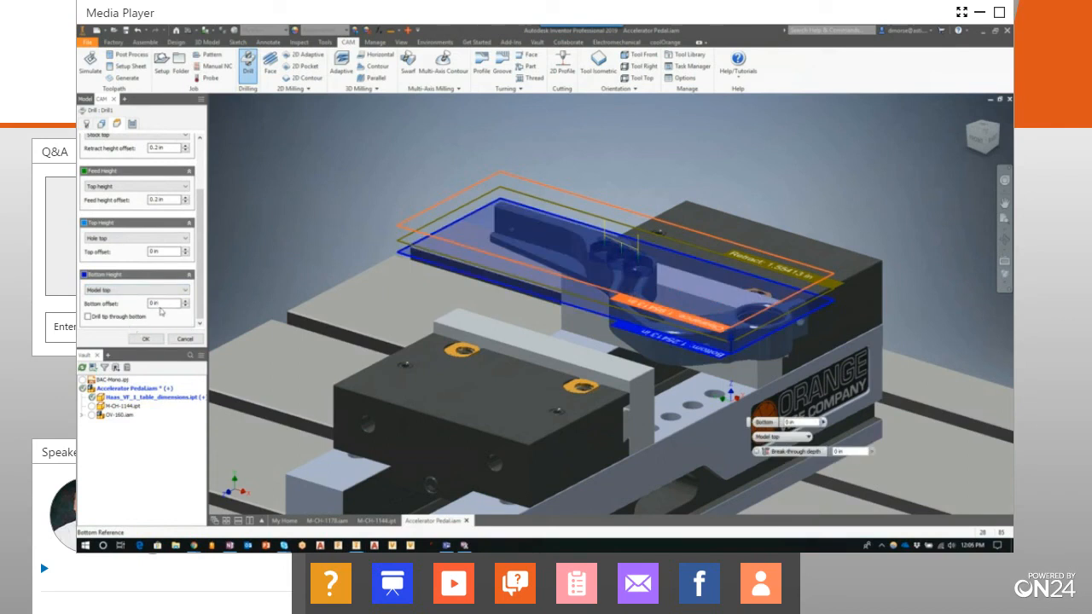
pyautogui.moveTo(170, 305); pyautogui.dragTo(144, 307)
pyautogui.write('-.1')
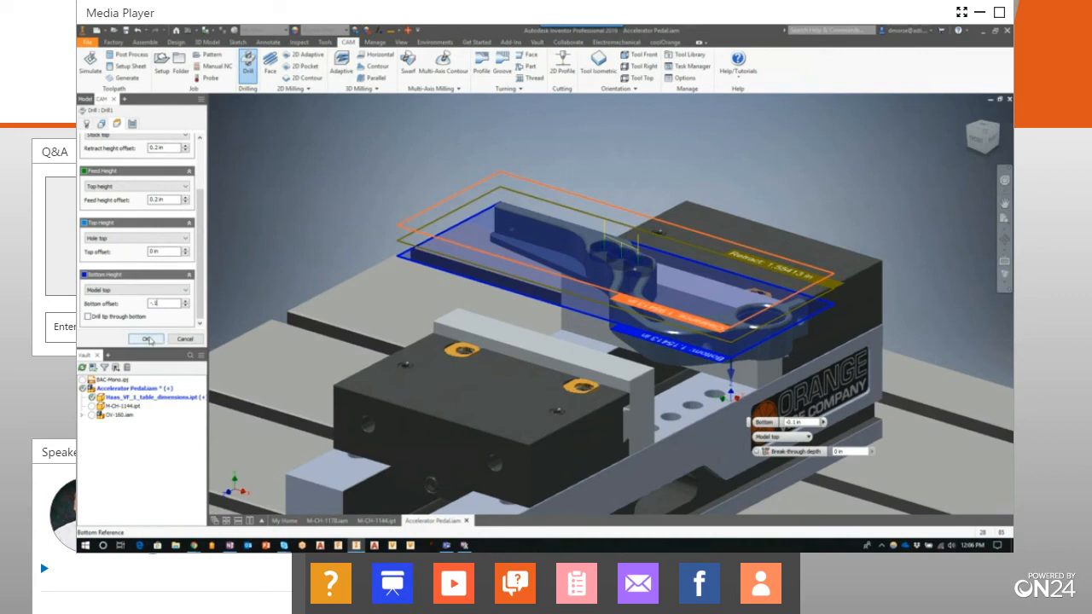
pyautogui.click(147, 339)
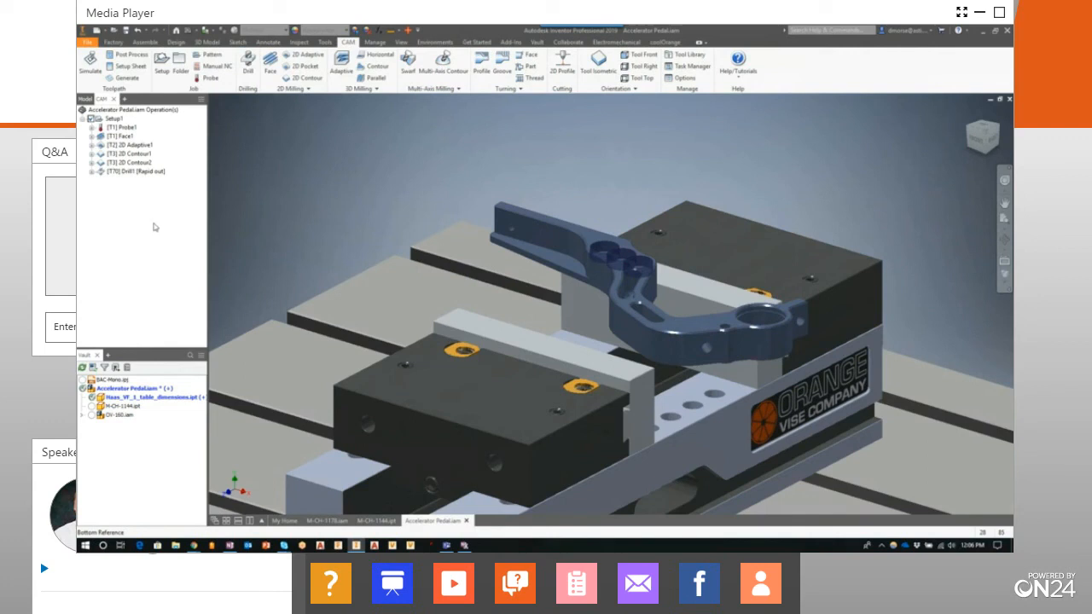
# Simulate the spot-drilling operation on its own, then close the simulation
pyautogui.rightClick(134, 171)
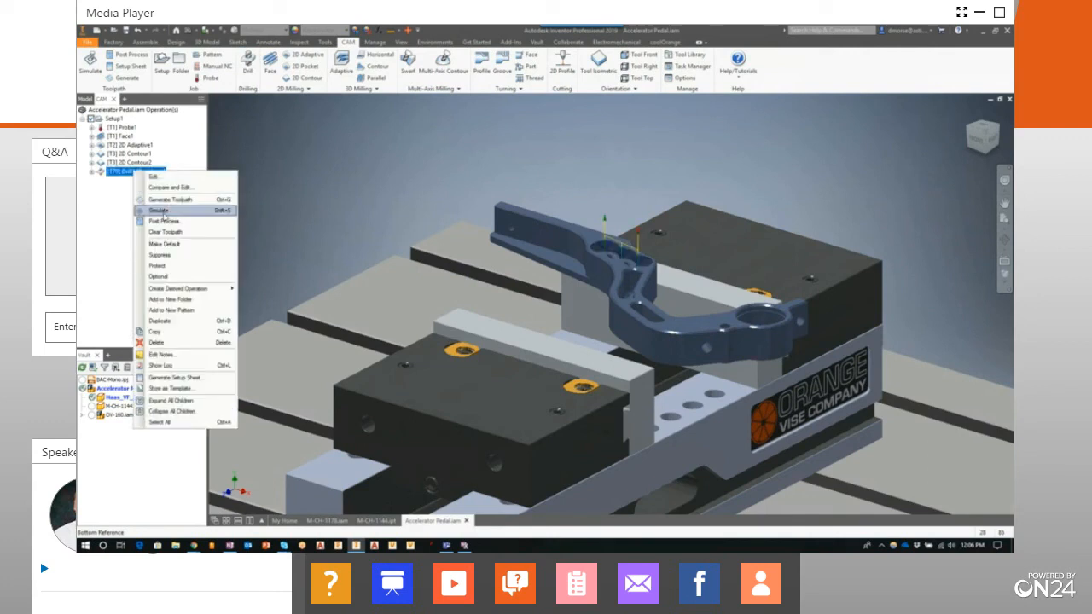
pyautogui.click(160, 212)
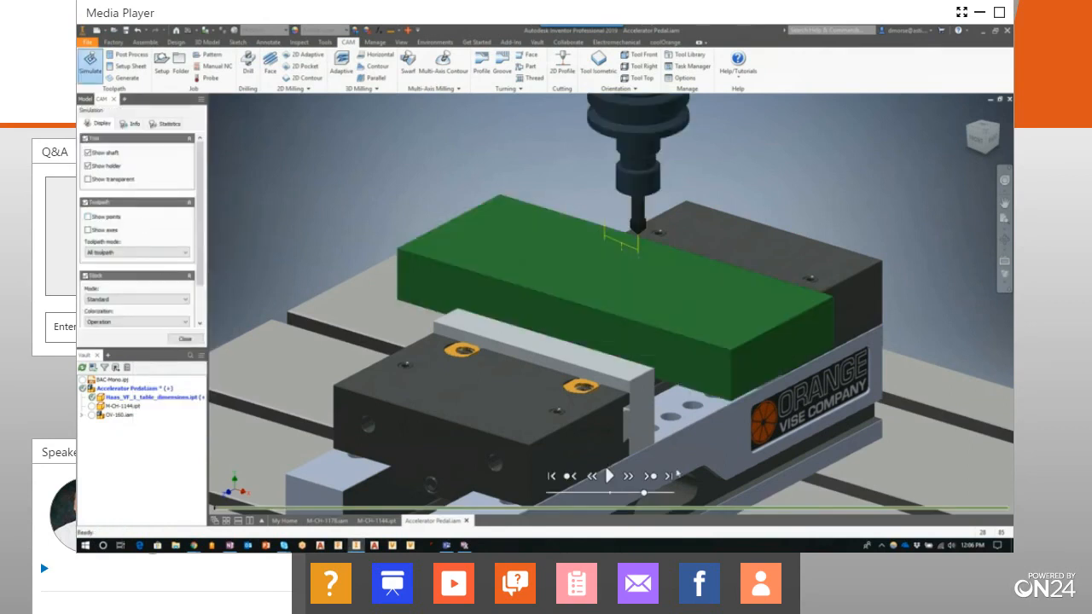
pyautogui.click(609, 475)
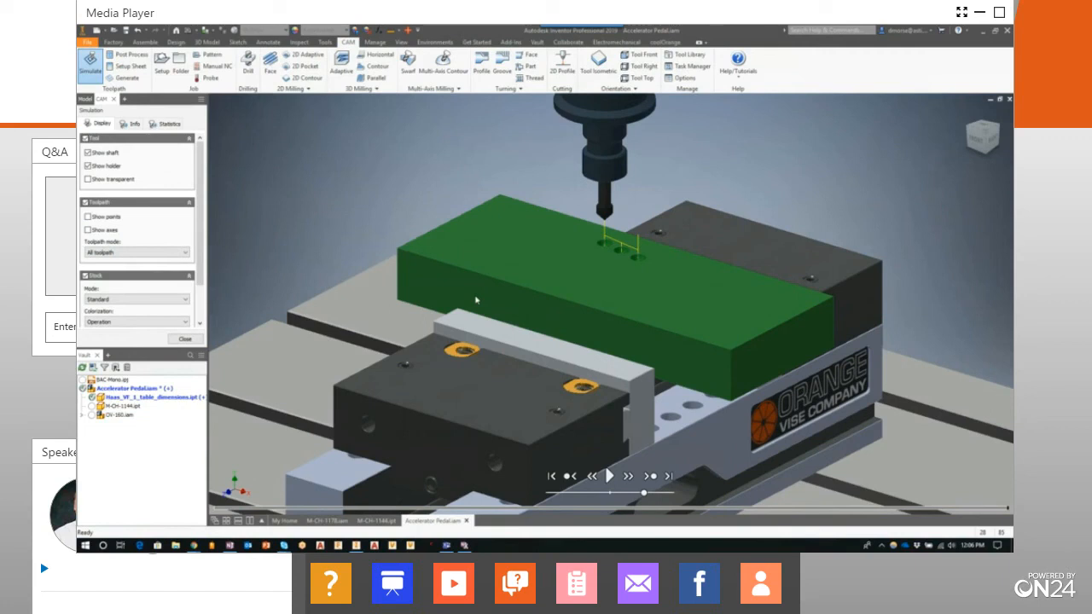
pyautogui.click(185, 339)
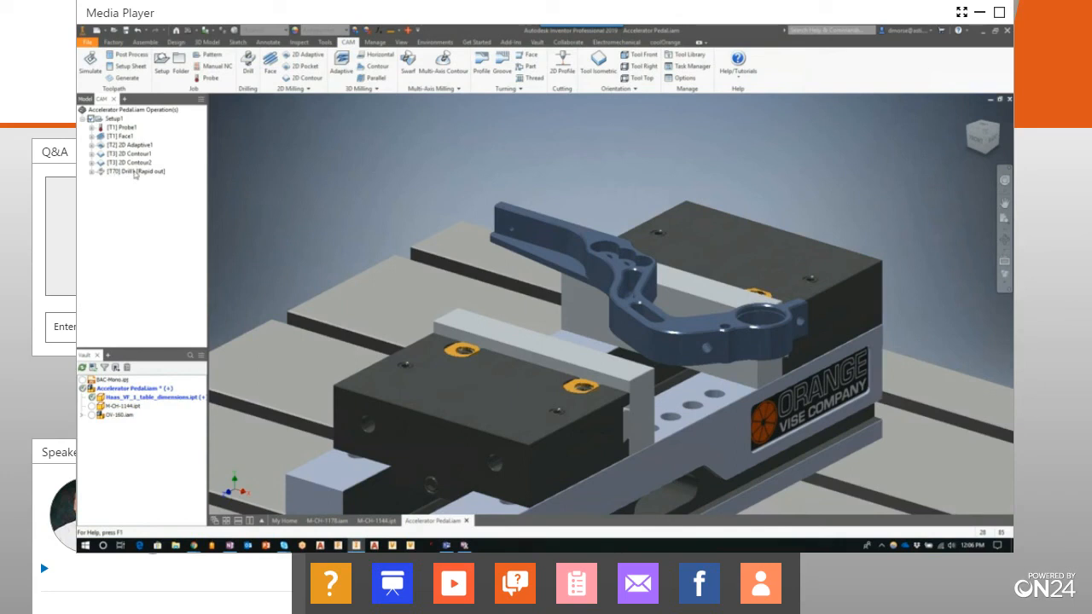
# Create a derived Drill operation from the existing spot-drilling operation
pyautogui.rightClick(134, 173)
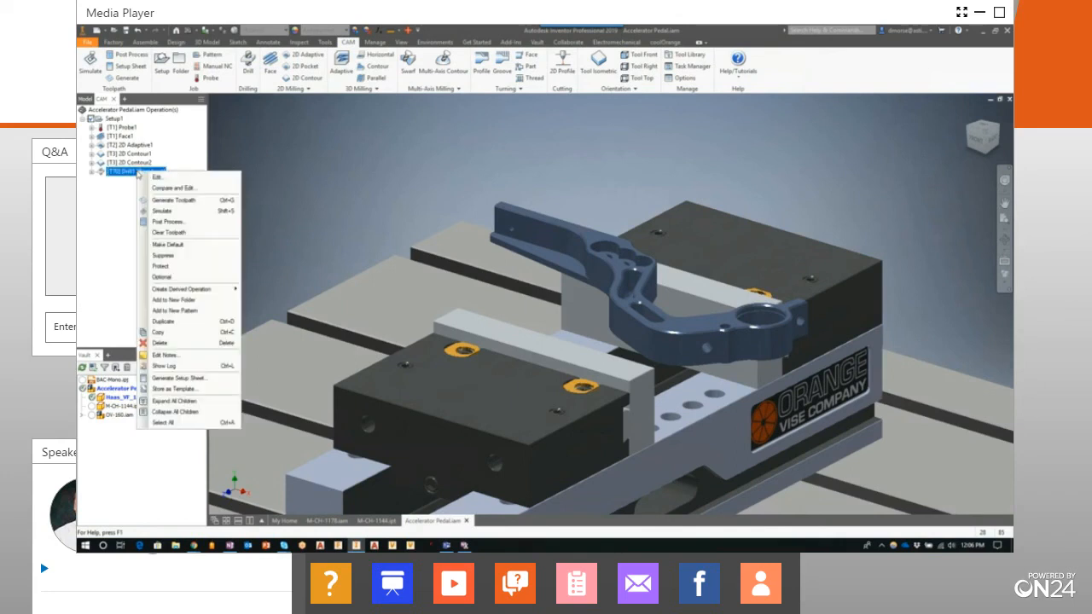
pyautogui.moveTo(186, 291)
pyautogui.moveTo(260, 290)
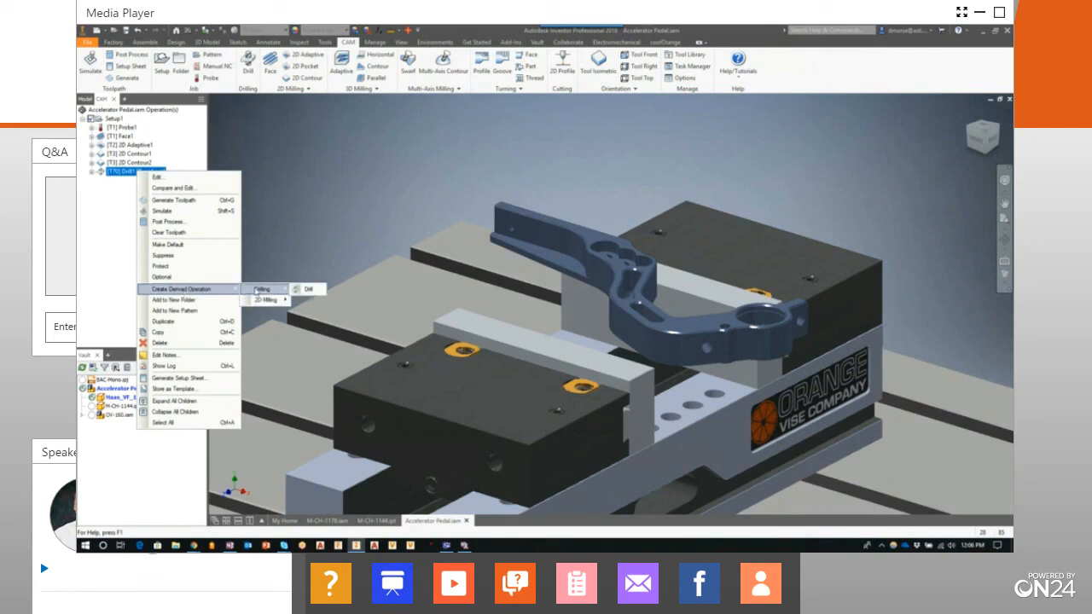
pyautogui.click(309, 290)
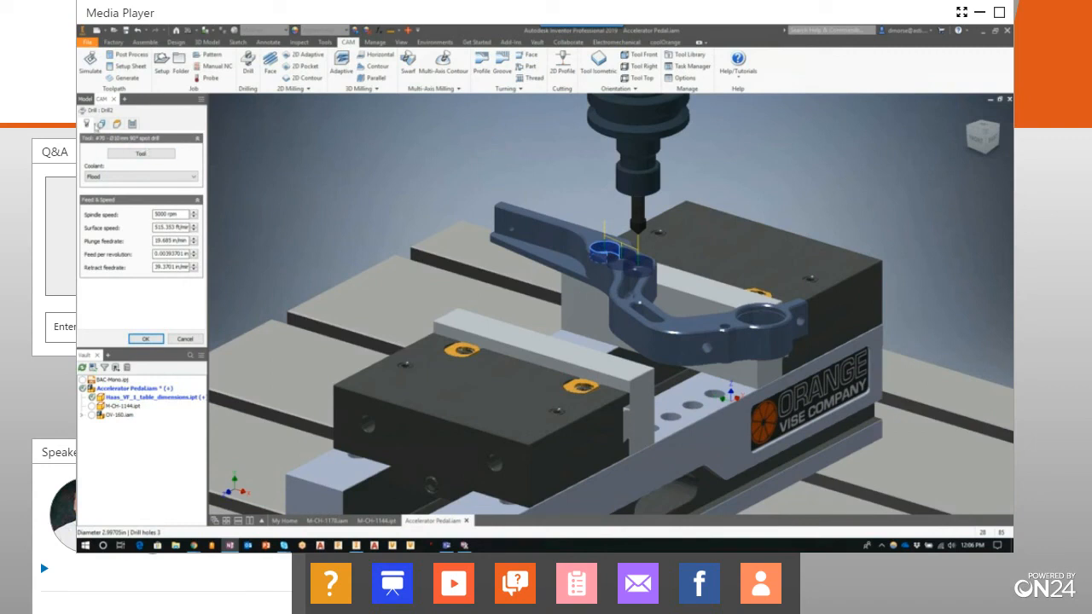
# Assign tool #30, the 10 mm drill, from the Tutorial - Metric library to the derived drilling operation
pyautogui.click(142, 154)
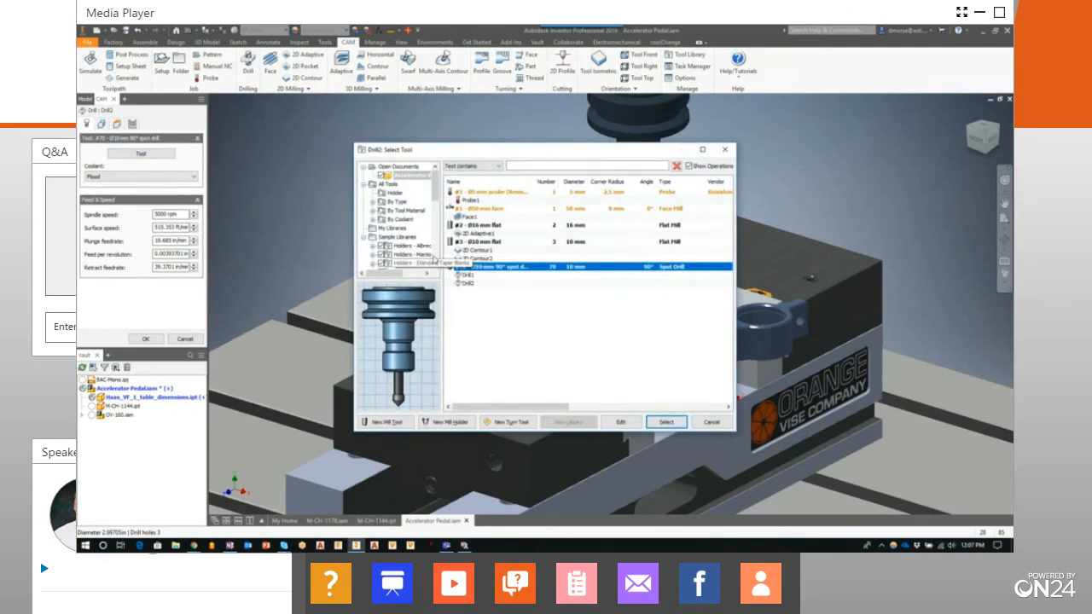
pyautogui.moveTo(437, 196); pyautogui.dragTo(440, 264)
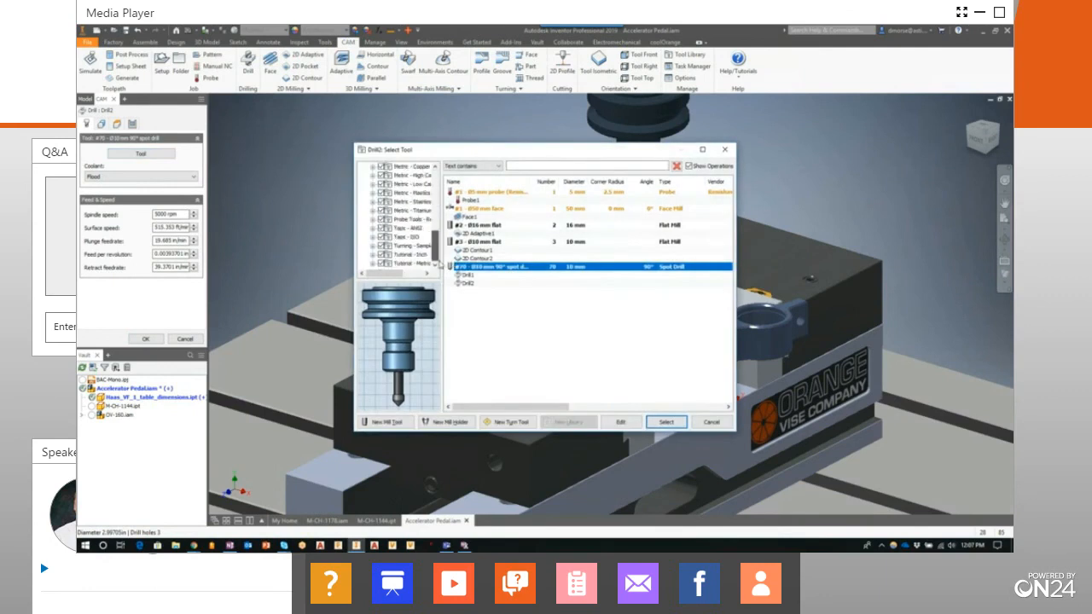
pyautogui.click(409, 264)
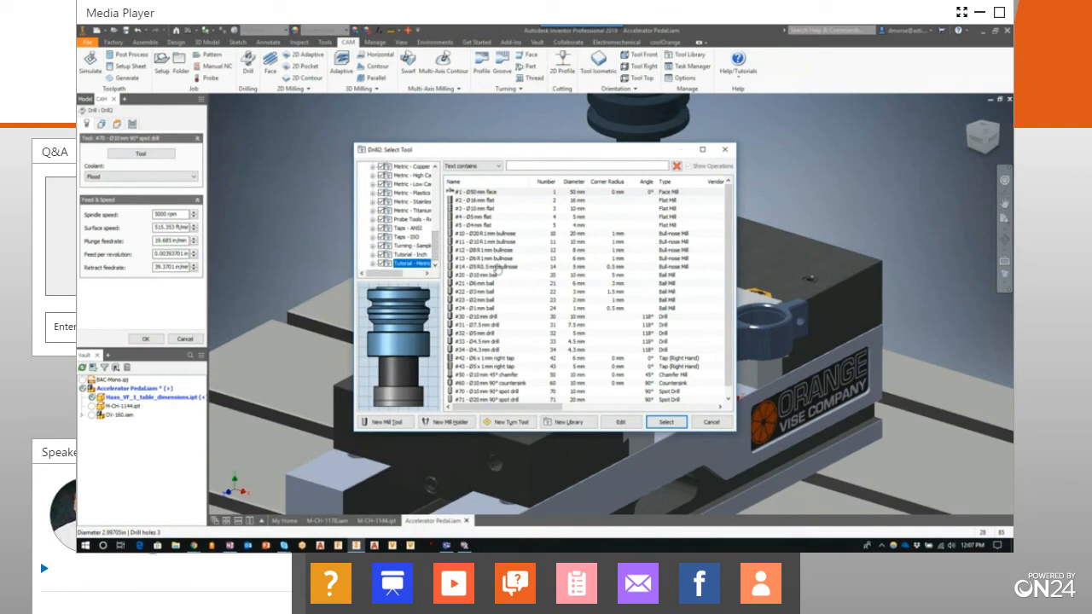
pyautogui.scroll(-1, 493, 327)
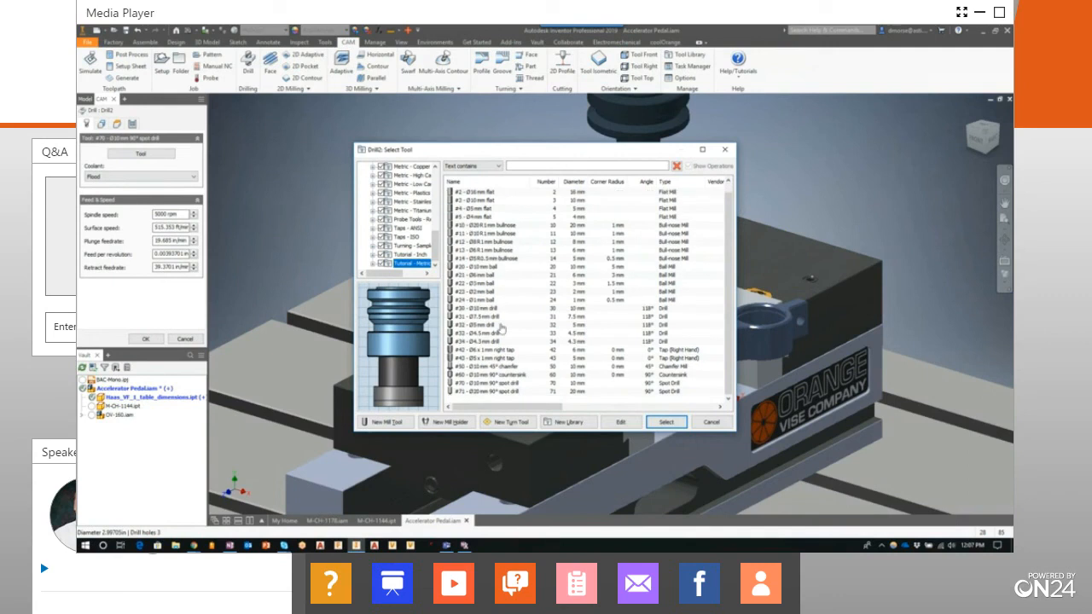
pyautogui.click(471, 309)
pyautogui.click(666, 422)
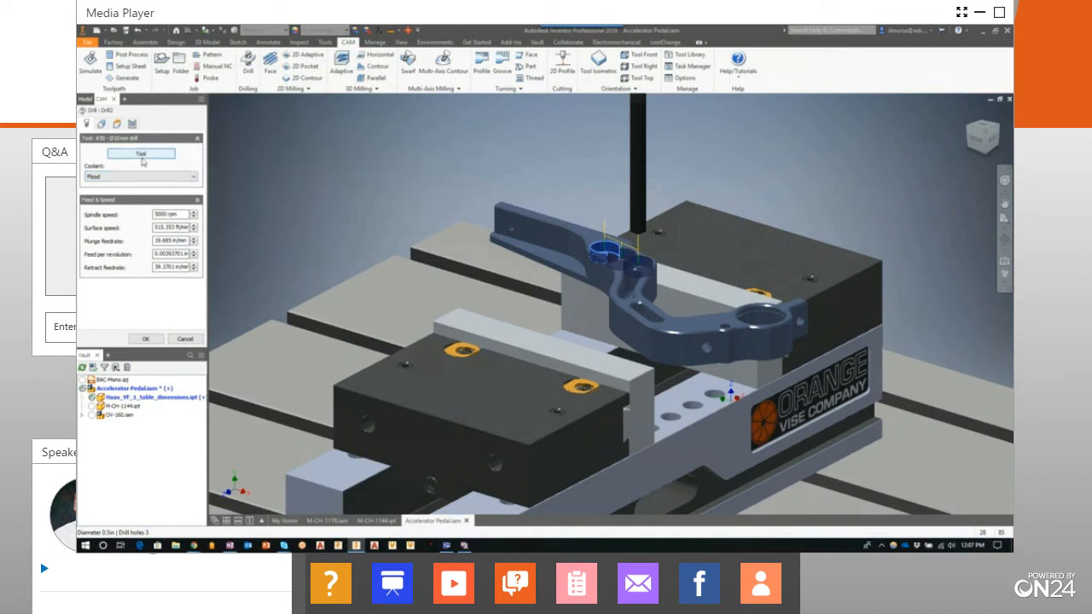
# Replace the drilling geometry with the smaller hole face beneath the counterbore in the pedal arm's three-hole cluster, keeping same-diameter selection
pyautogui.click(102, 123)
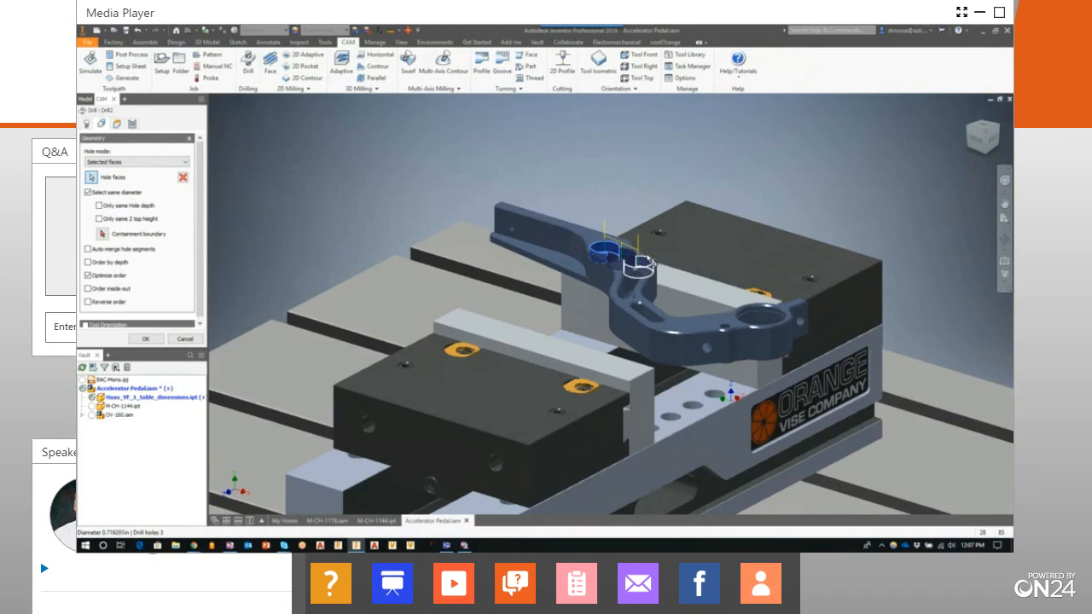
pyautogui.scroll(6, 659, 256)
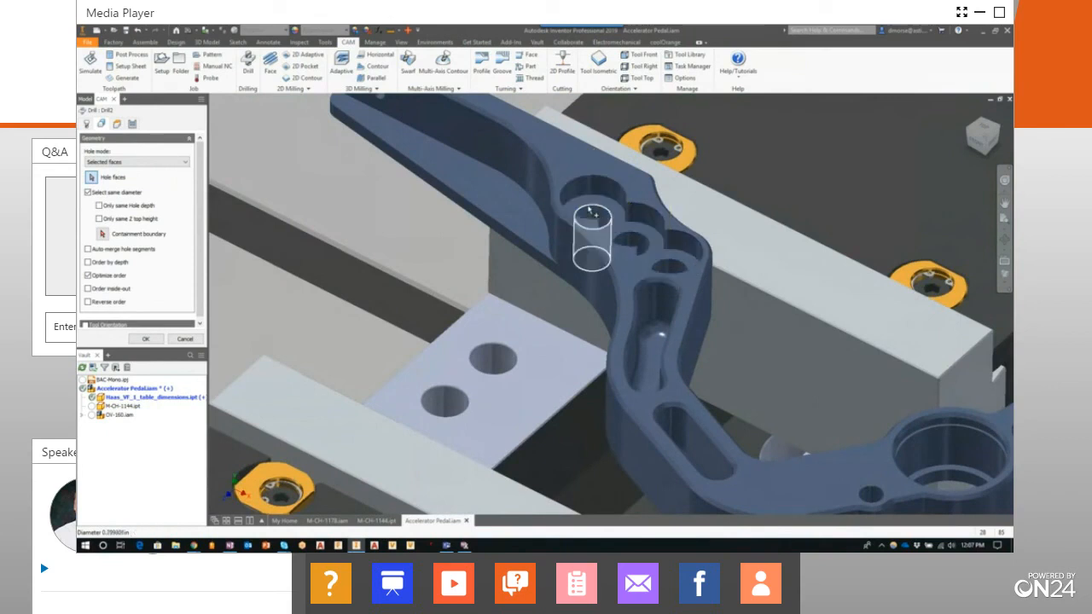
pyautogui.click(589, 211)
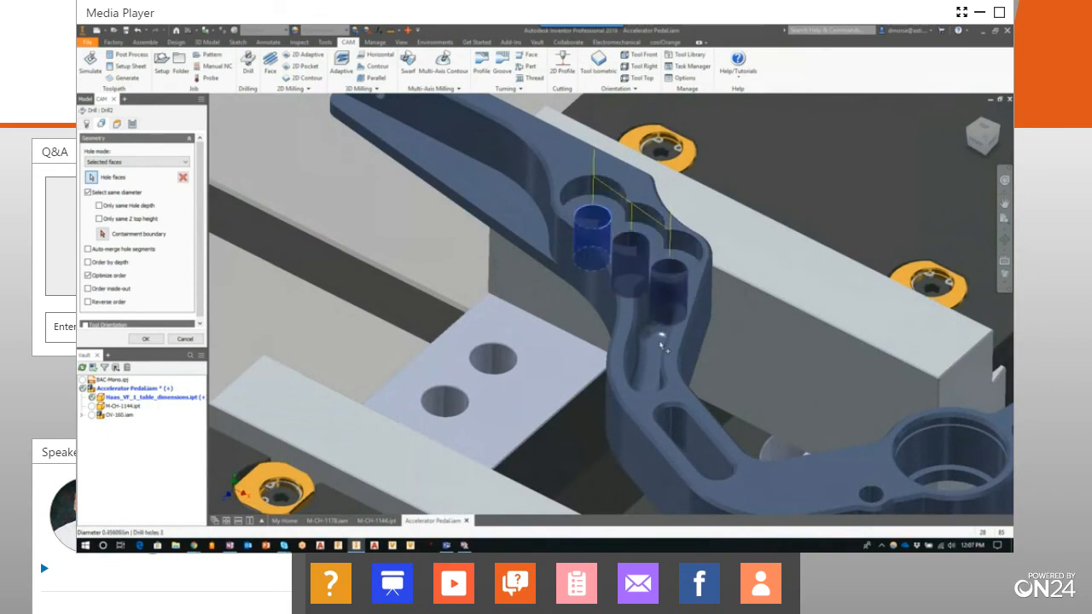
pyautogui.scroll(1, 524, 285)
pyautogui.scroll(-4, 525, 286)
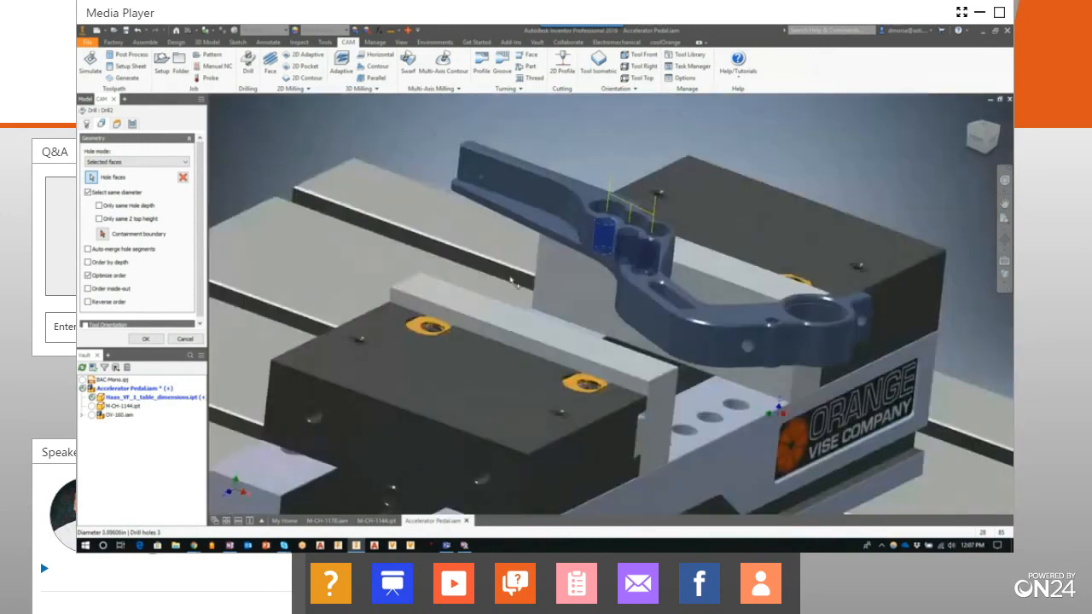
pyautogui.scroll(2, 512, 283)
pyautogui.scroll(-1, 513, 283)
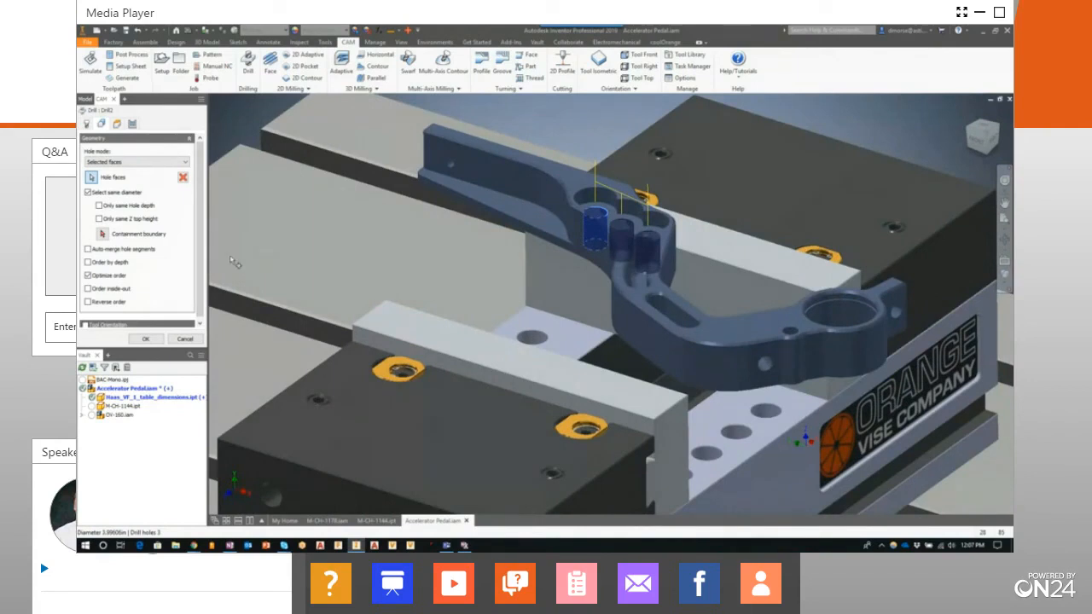
# Set the drilling bottom height to Hole bottom with a 0 in offset and generate the toolpath
pyautogui.click(117, 126)
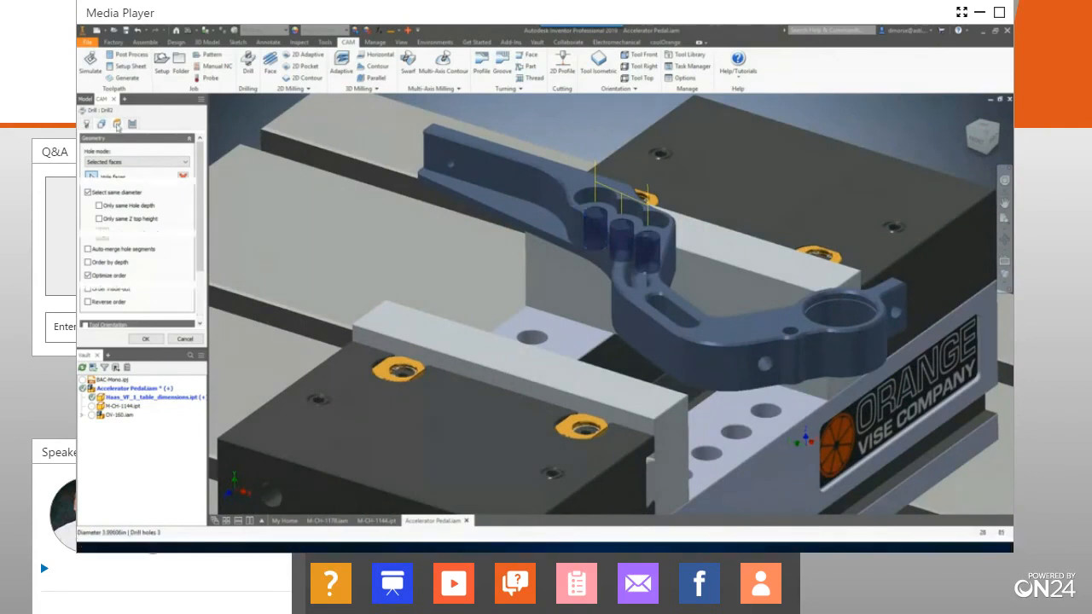
pyautogui.moveTo(202, 173); pyautogui.dragTo(202, 233)
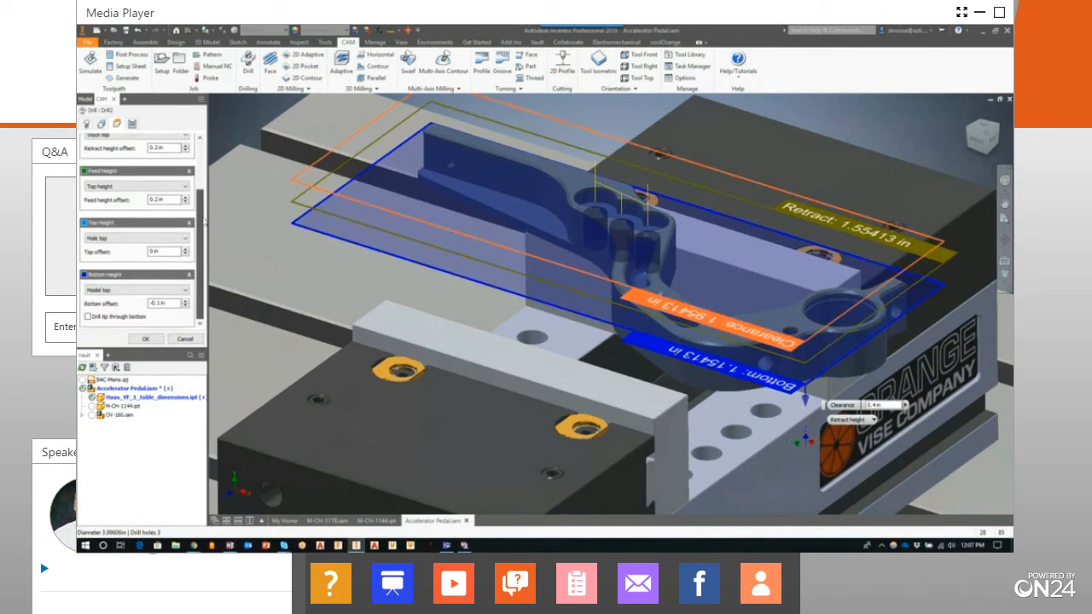
pyautogui.click(140, 290)
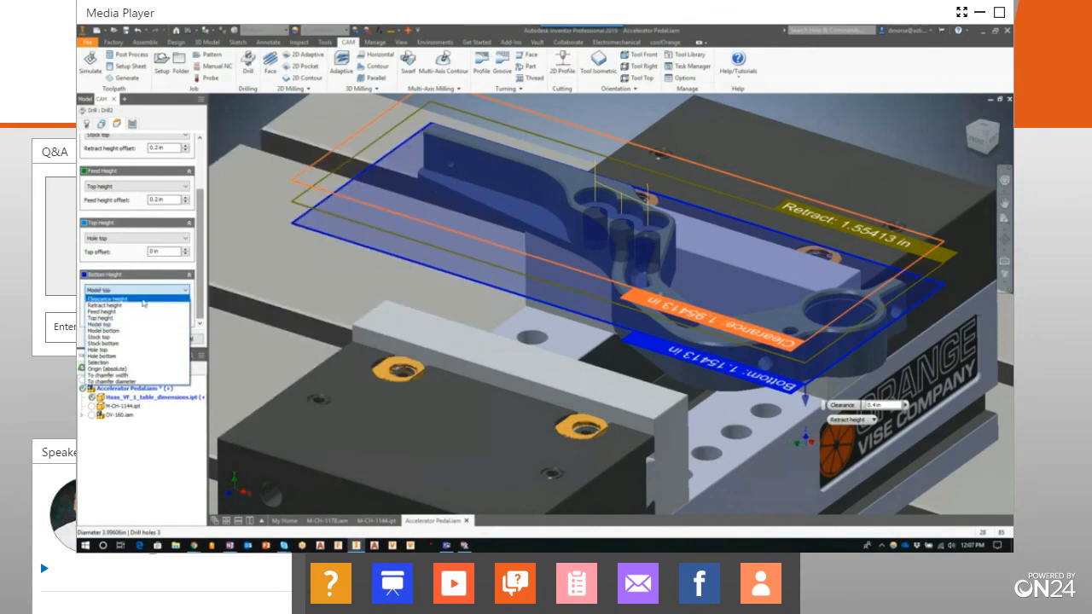
pyautogui.click(133, 356)
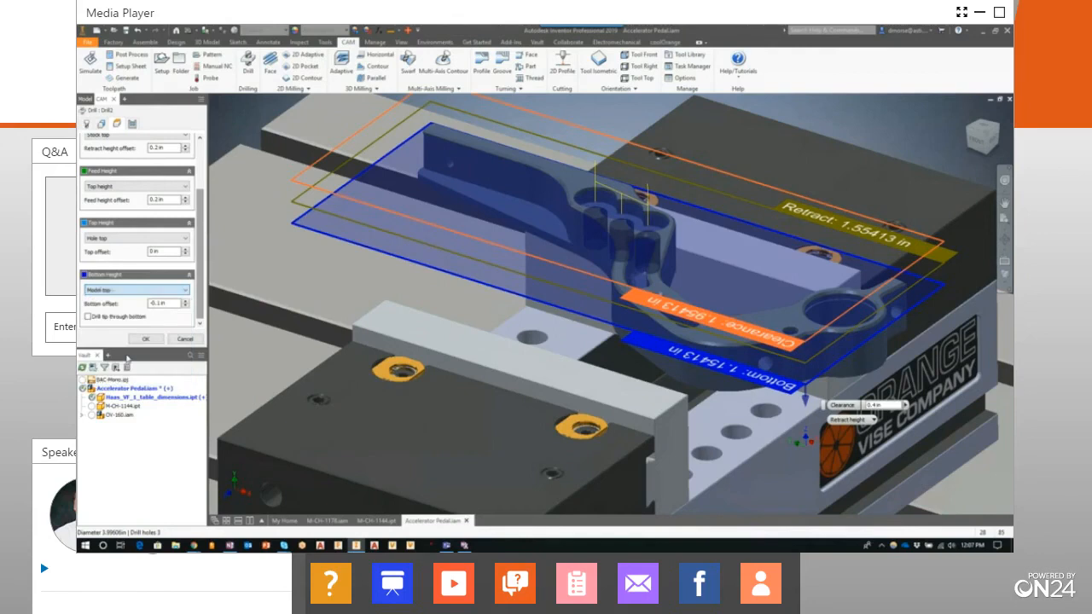
pyautogui.click(185, 306)
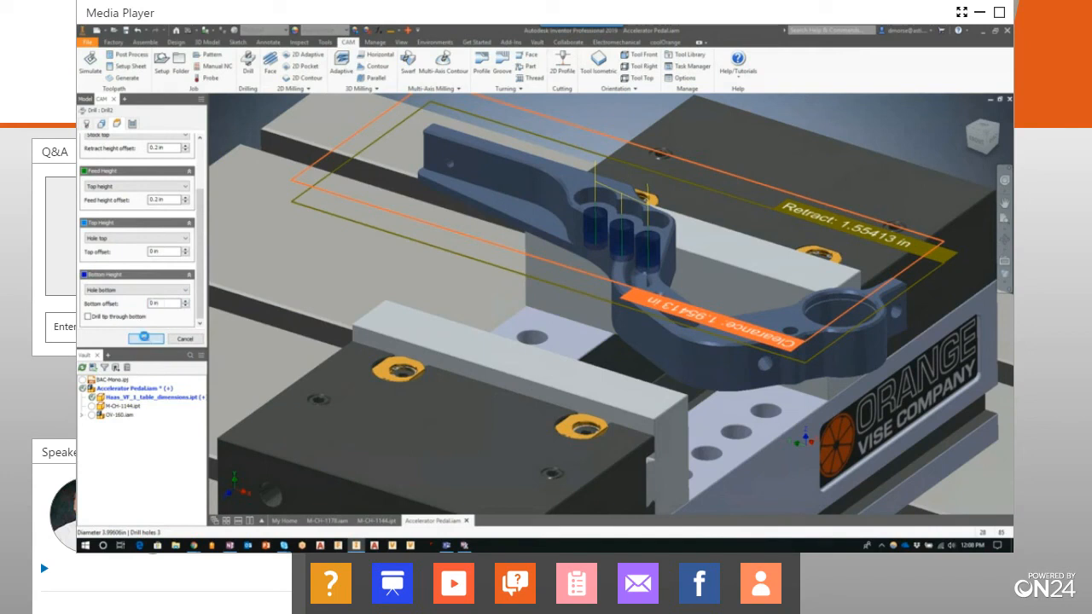
pyautogui.click(145, 338)
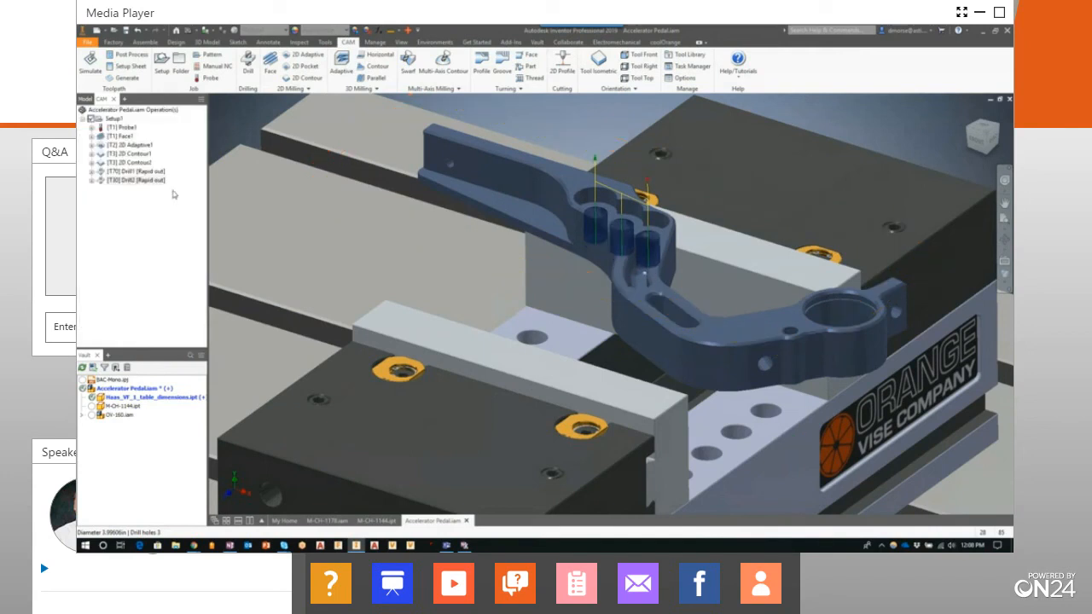
# Simulate the spot-drilling and 10 mm drilling operations together, then close the simulation
pyautogui.click(137, 172)
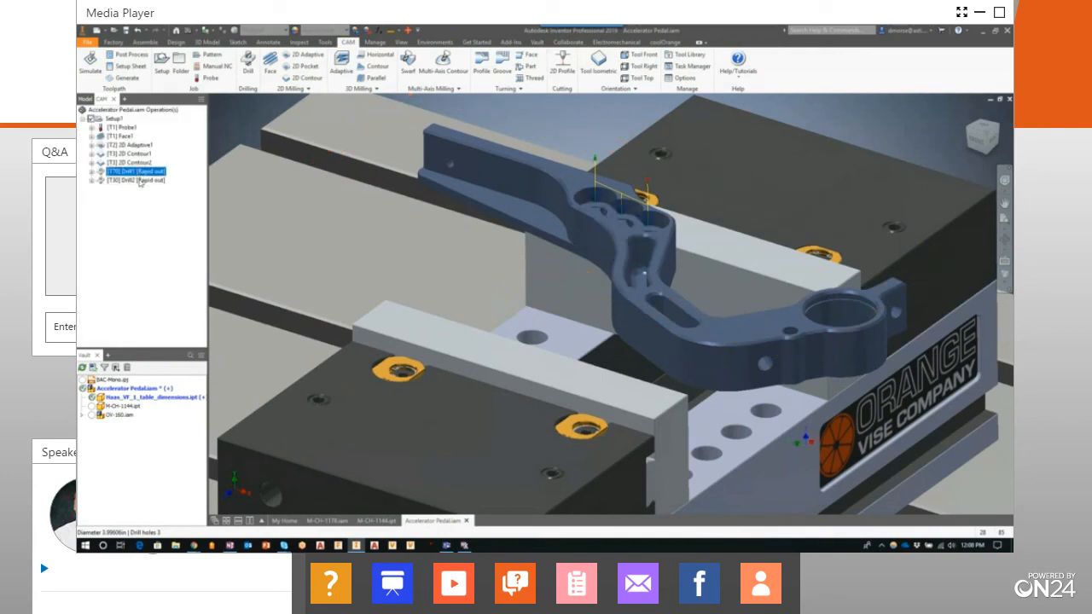
pyautogui.keyDown('ctrl'); pyautogui.click(140, 182); pyautogui.keyUp('ctrl')
pyautogui.click(91, 65)
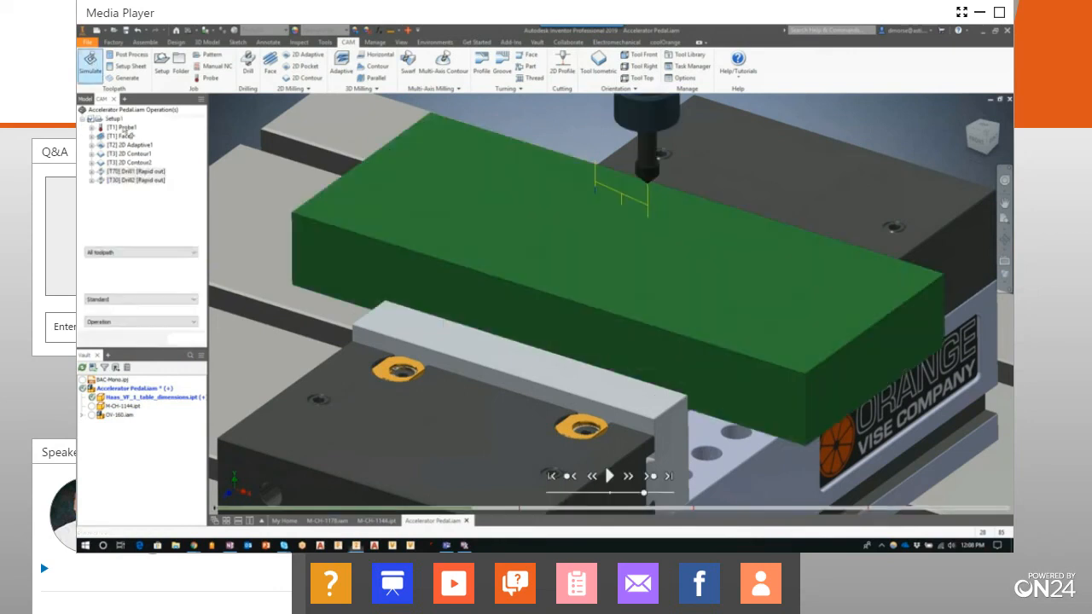
pyautogui.click(609, 476)
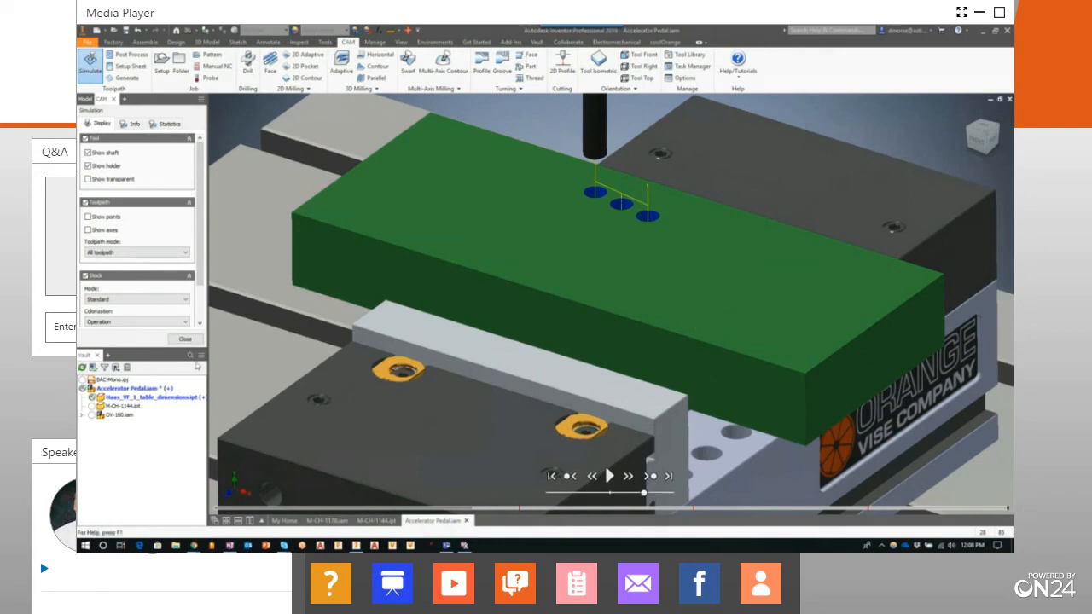
pyautogui.click(186, 340)
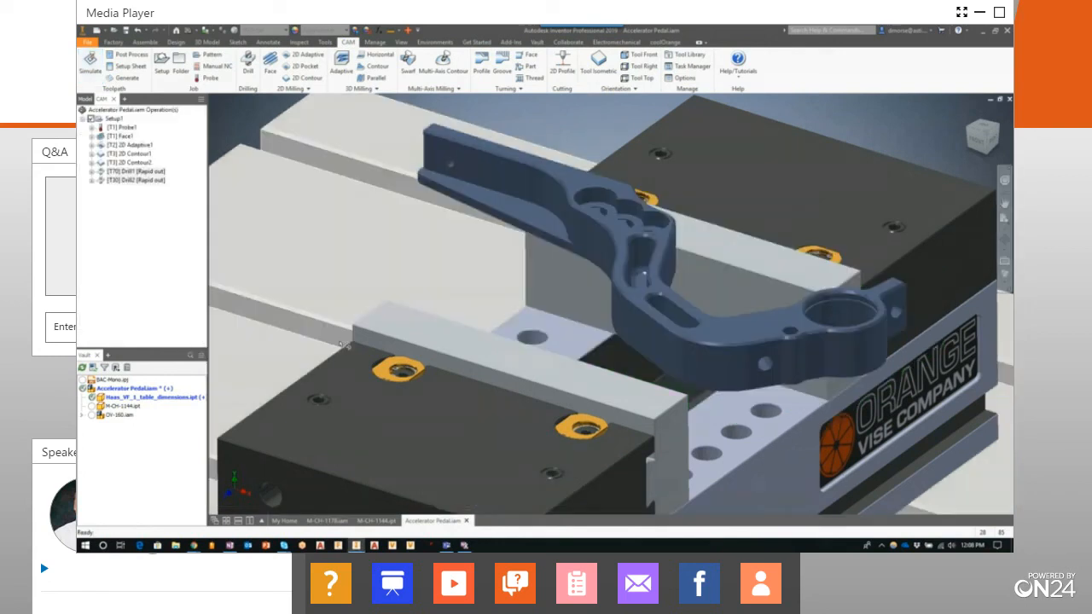
# Simulate all operations from Face1 through Drill2 at an increased playback speed
pyautogui.scroll(-2, 652, 350)
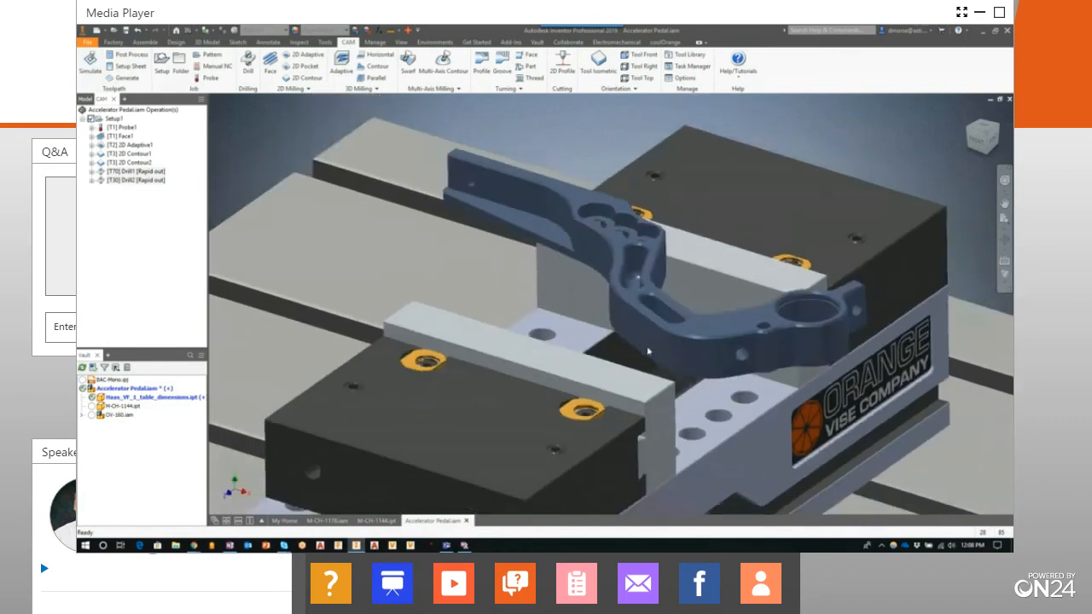
pyautogui.keyDown('shift'); pyautogui.moveTo(647, 351); pyautogui.dragTo(648, 349, button='middle'); pyautogui.keyUp('shift')
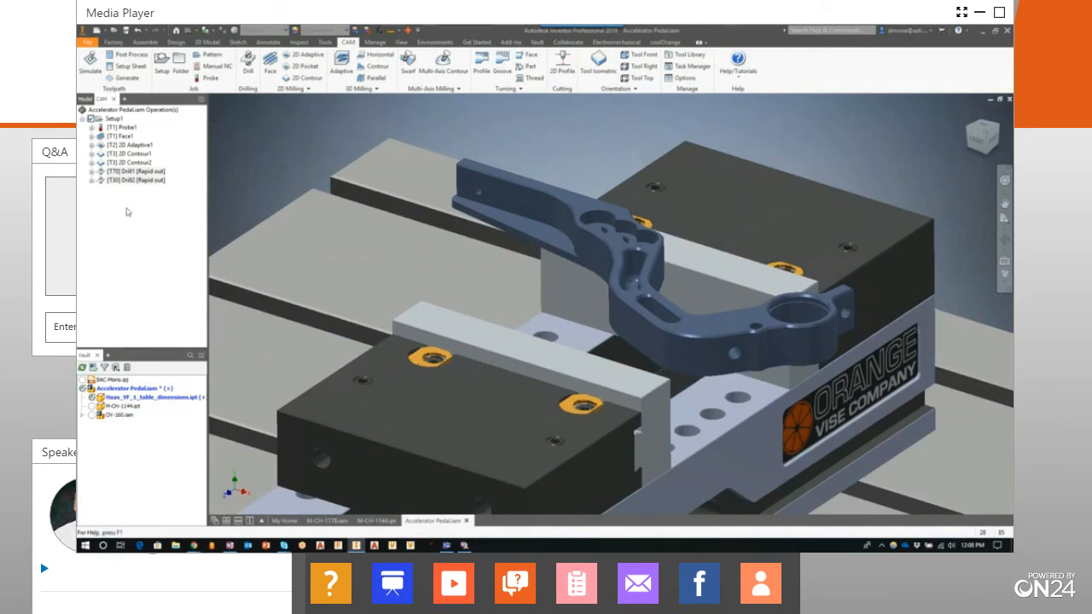
pyautogui.click(124, 136)
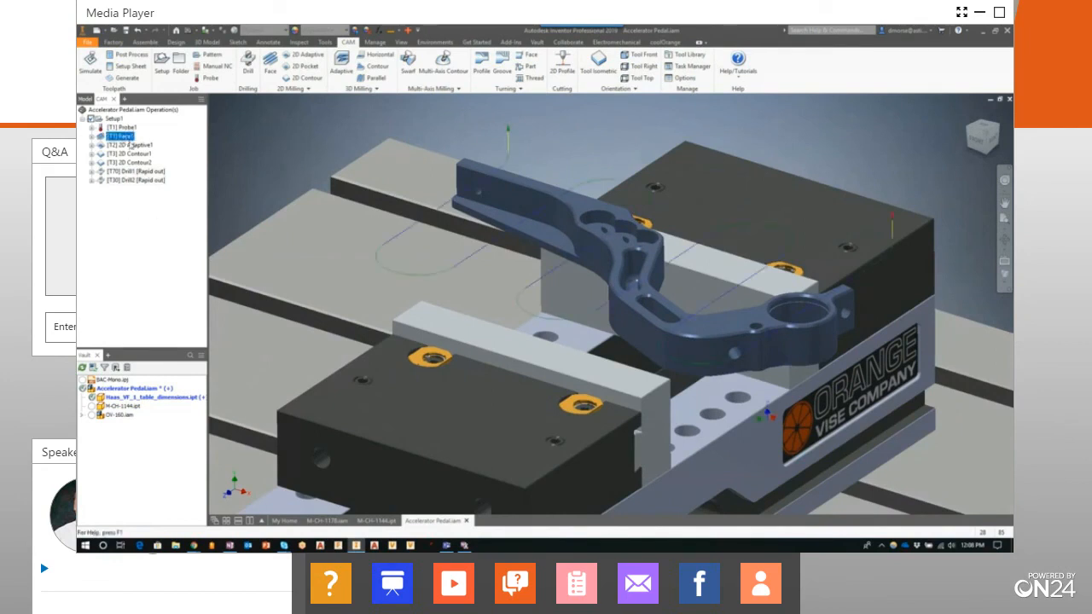
pyautogui.keyDown('shift'); pyautogui.click(136, 180); pyautogui.keyUp('shift')
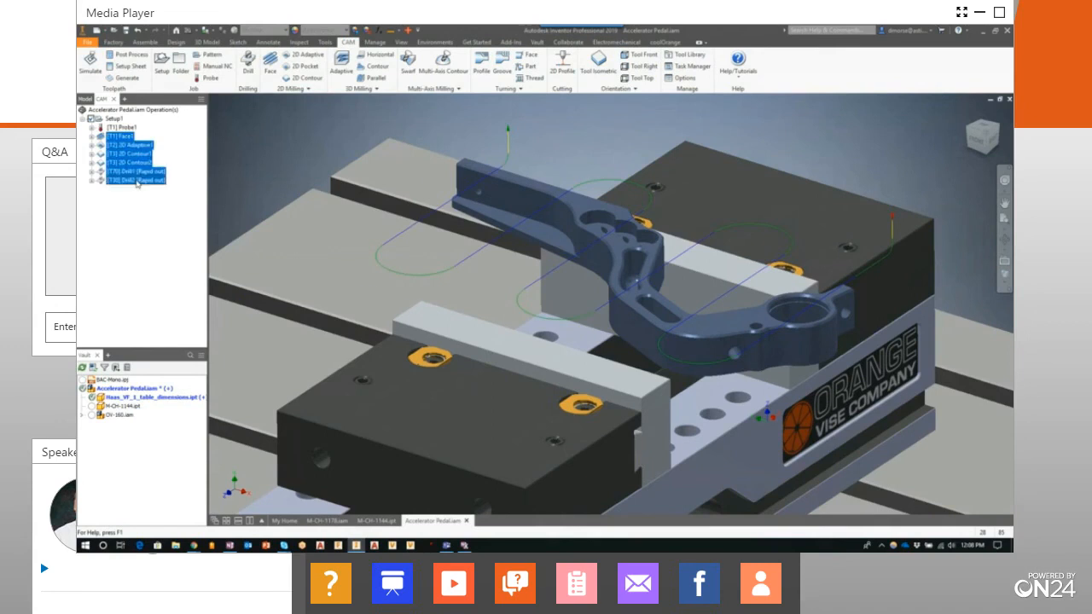
pyautogui.click(91, 71)
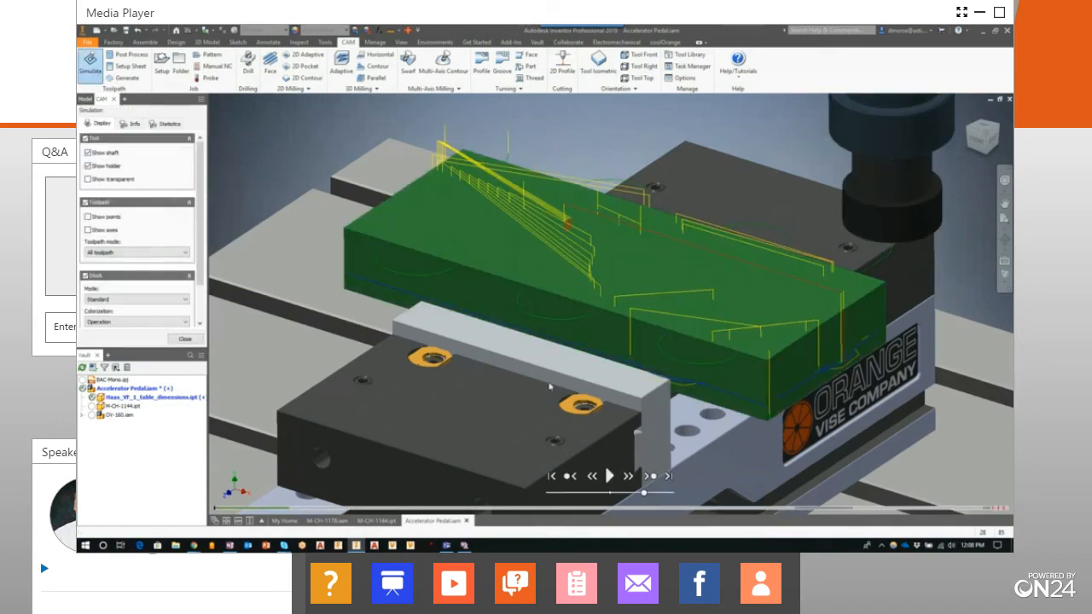
pyautogui.click(609, 475)
pyautogui.moveTo(646, 493); pyautogui.dragTo(669, 495)
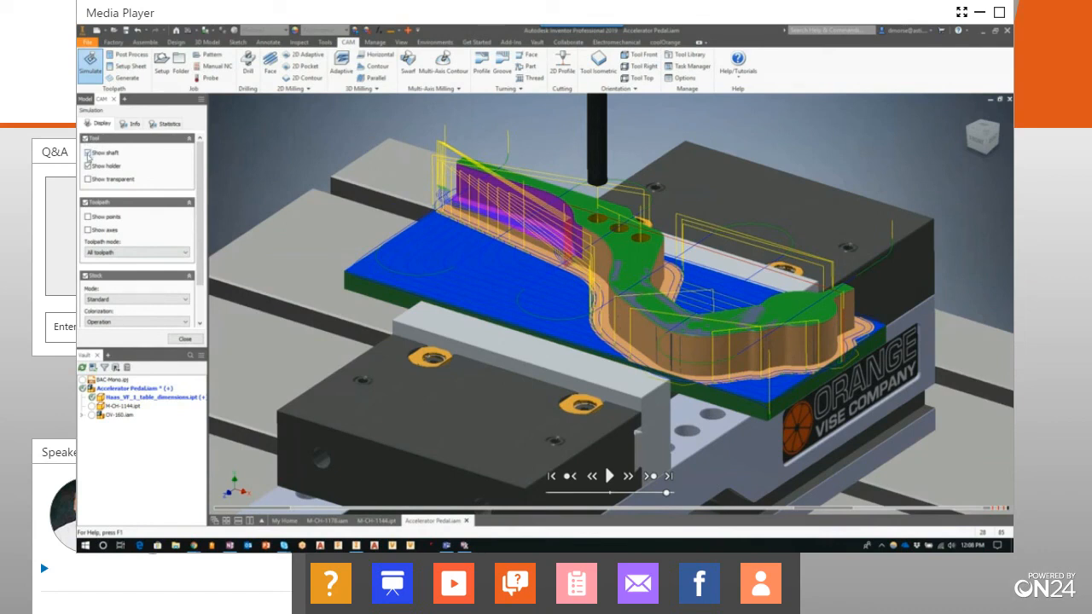
# Preview the transparent tool display and turn it off again, and review the simulation's stock mode and colorization options
pyautogui.click(89, 180)
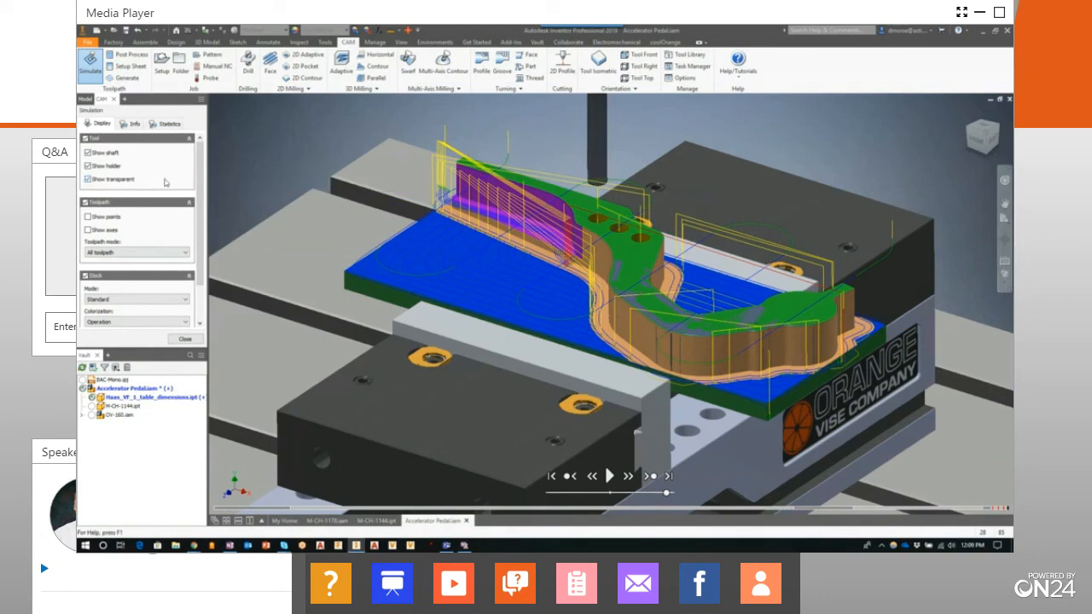
pyautogui.click(88, 179)
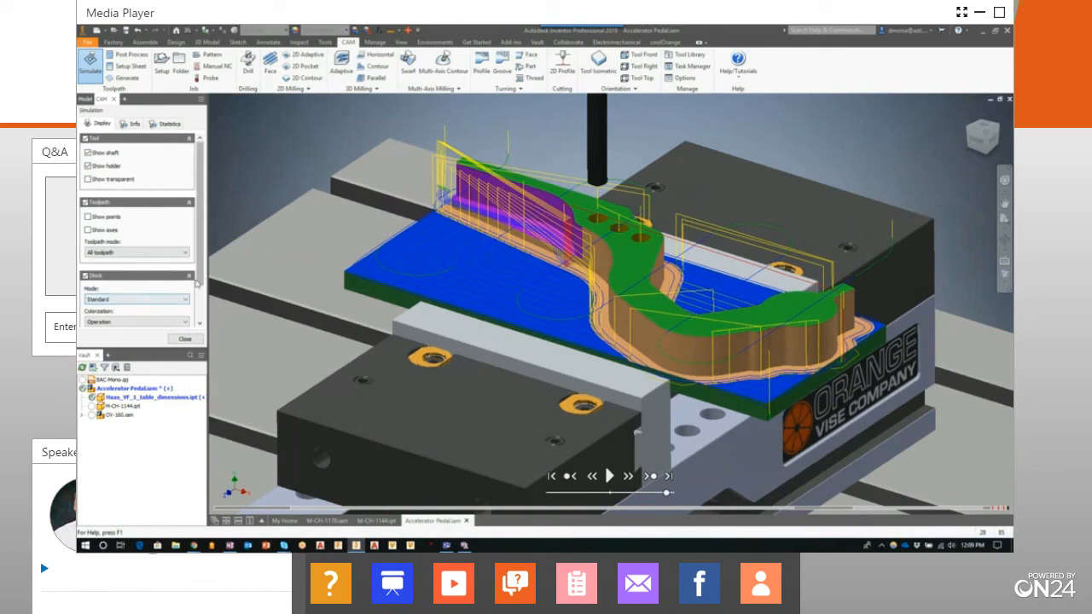
pyautogui.scroll(-2, 201, 298)
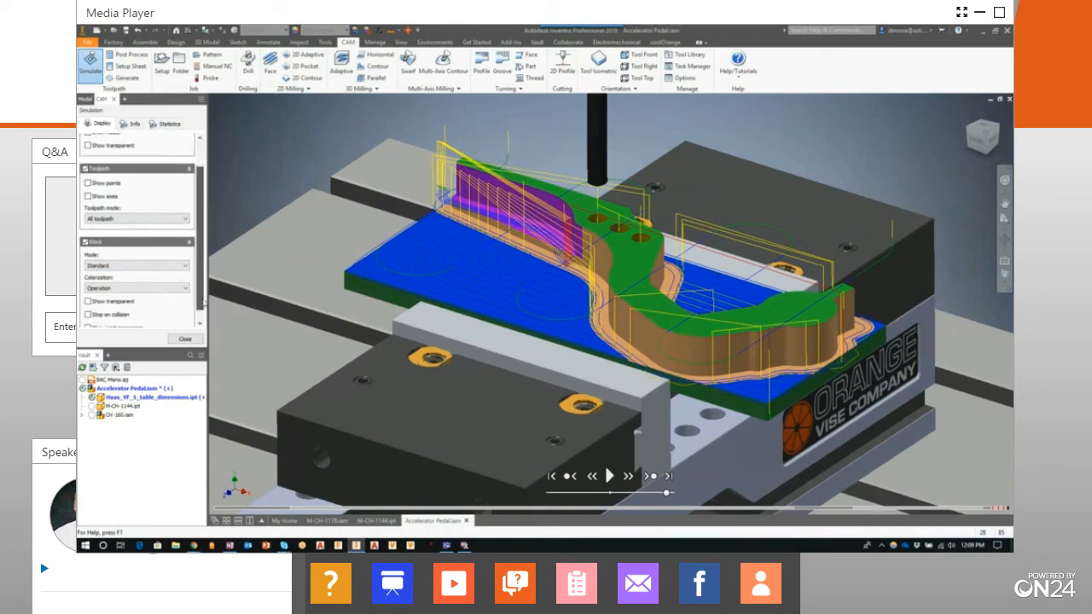
pyautogui.scroll(-1, 203, 303)
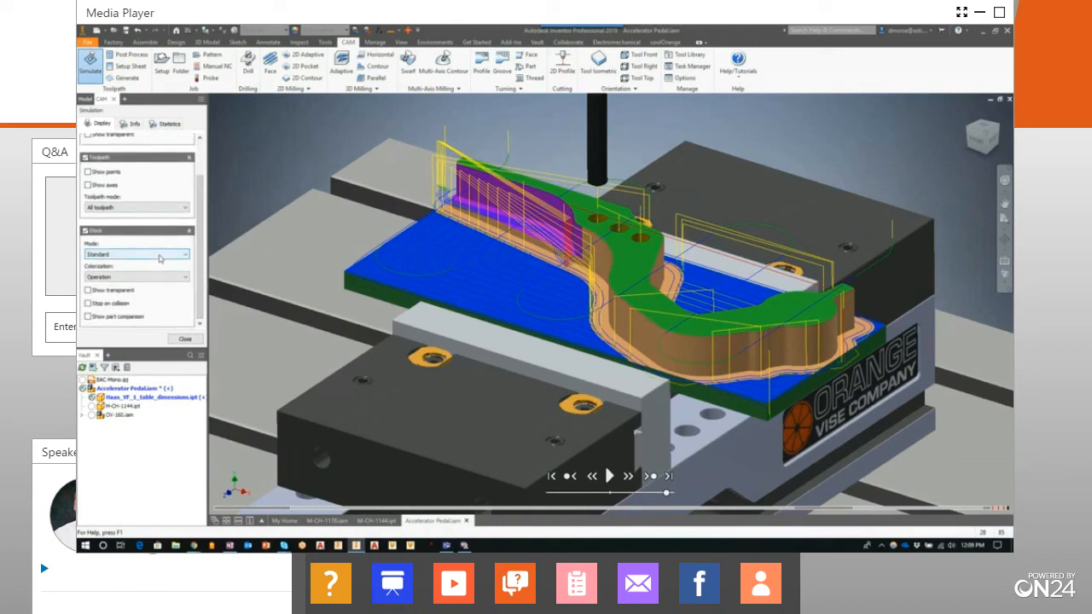
pyautogui.click(125, 255)
pyautogui.click(127, 260)
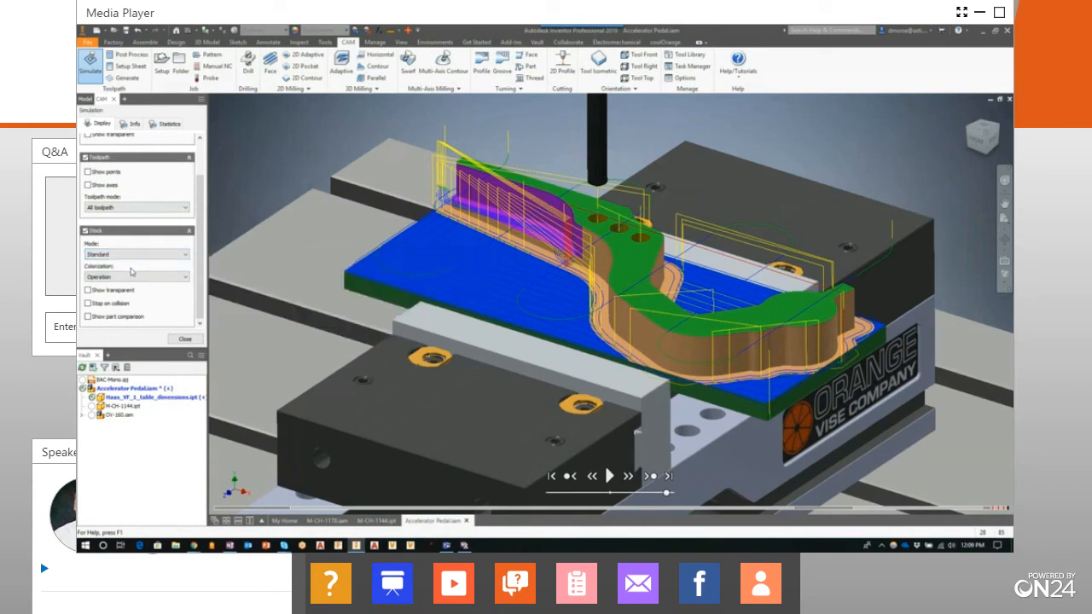
pyautogui.click(136, 279)
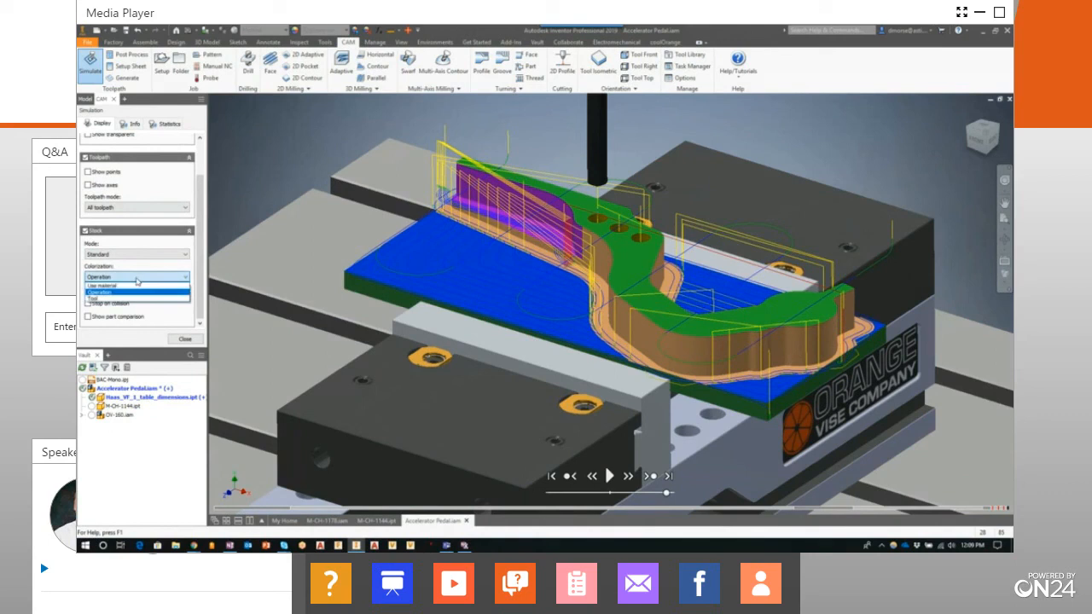
pyautogui.click(136, 278)
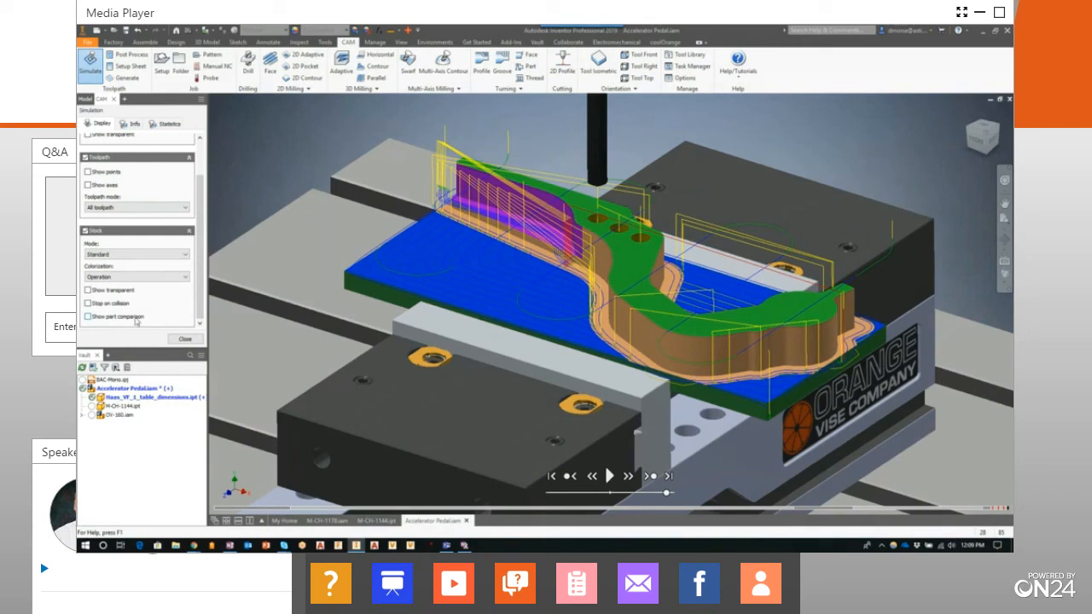
# Compare the simulated stock with the finished part using the part comparison display, then close the simulation
pyautogui.click(87, 316)
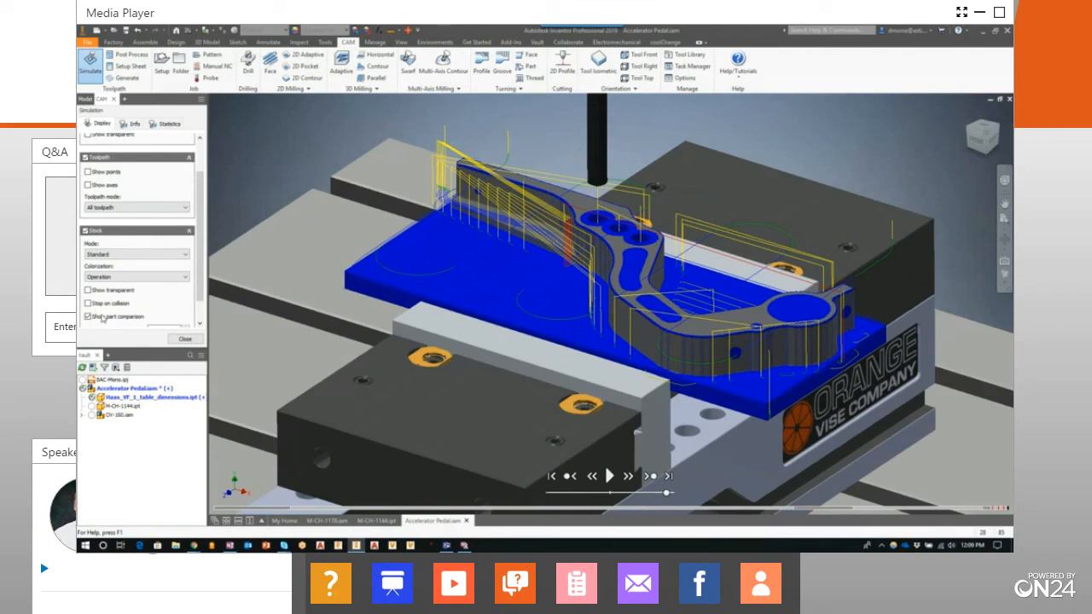
pyautogui.click(186, 340)
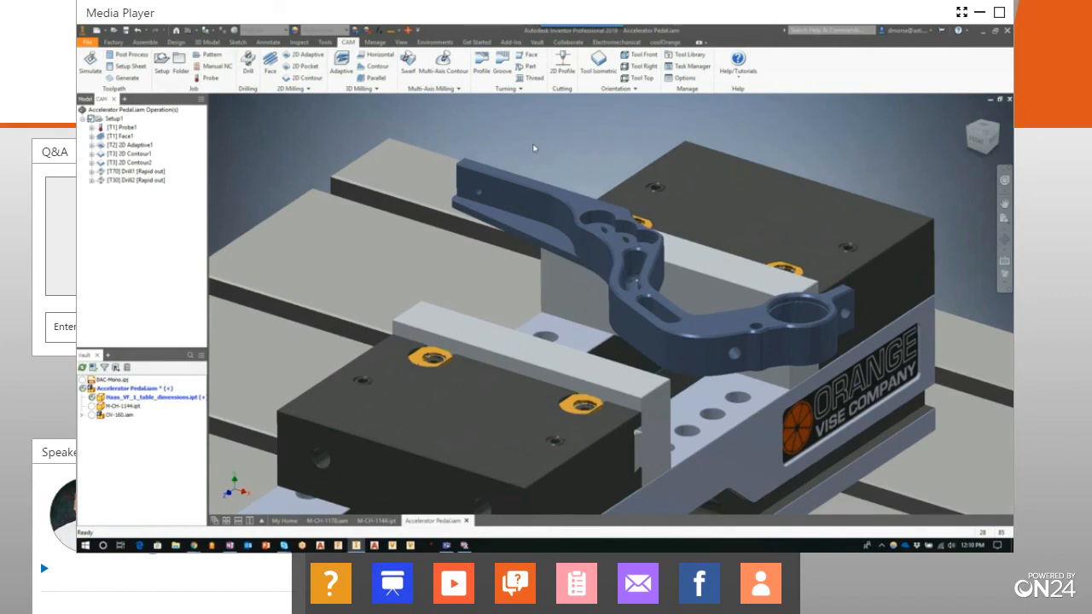
# Open post processing for the Face1 and 2D Adaptive1 operations together
pyautogui.click(126, 136)
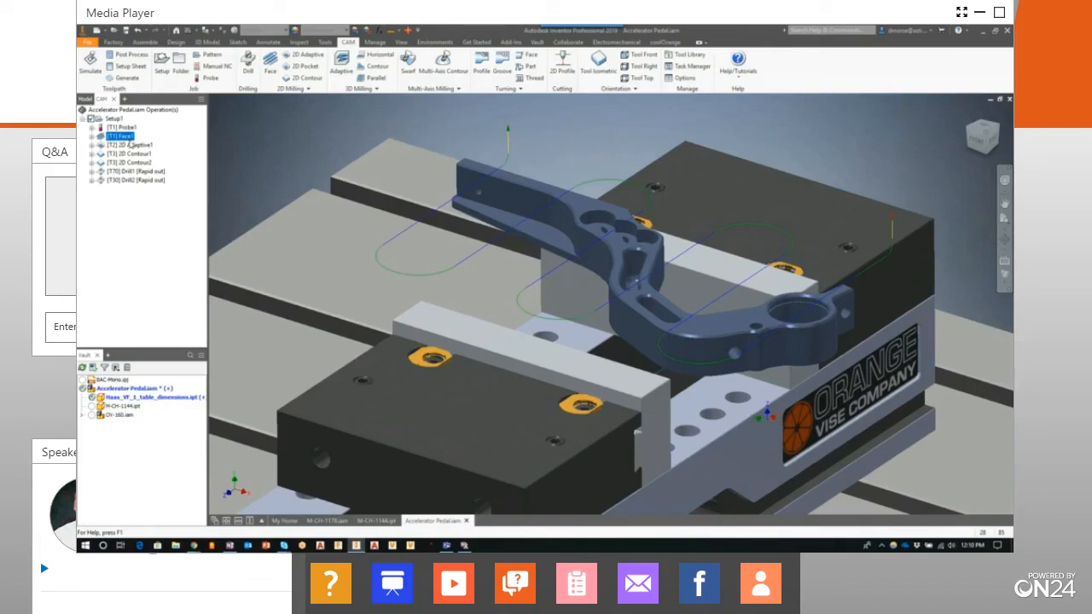
pyautogui.keyDown('ctrl'); pyautogui.click(129, 146); pyautogui.keyUp('ctrl')
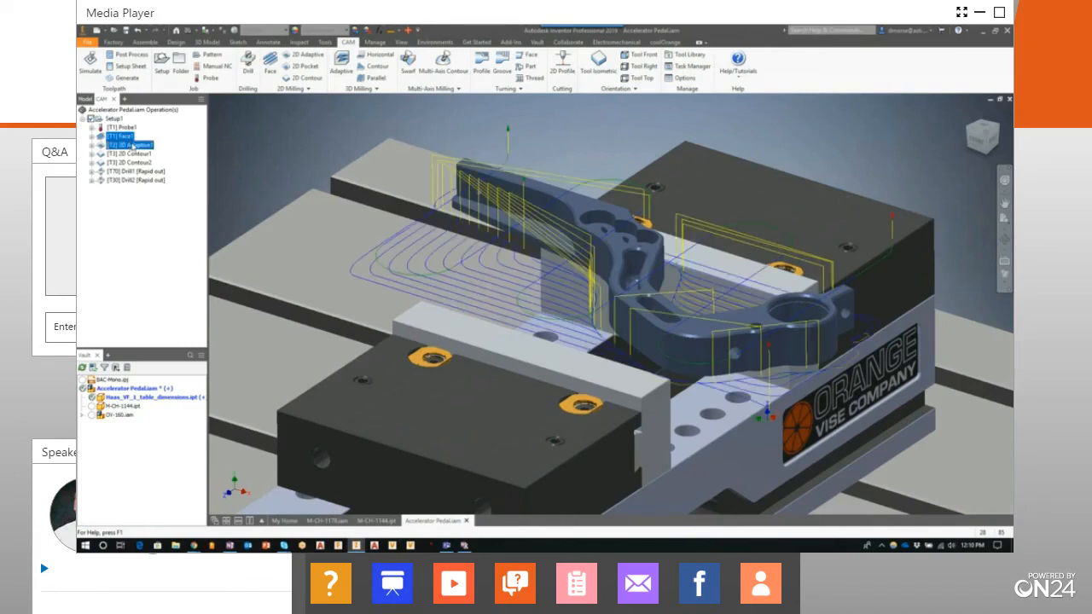
pyautogui.rightClick(129, 138)
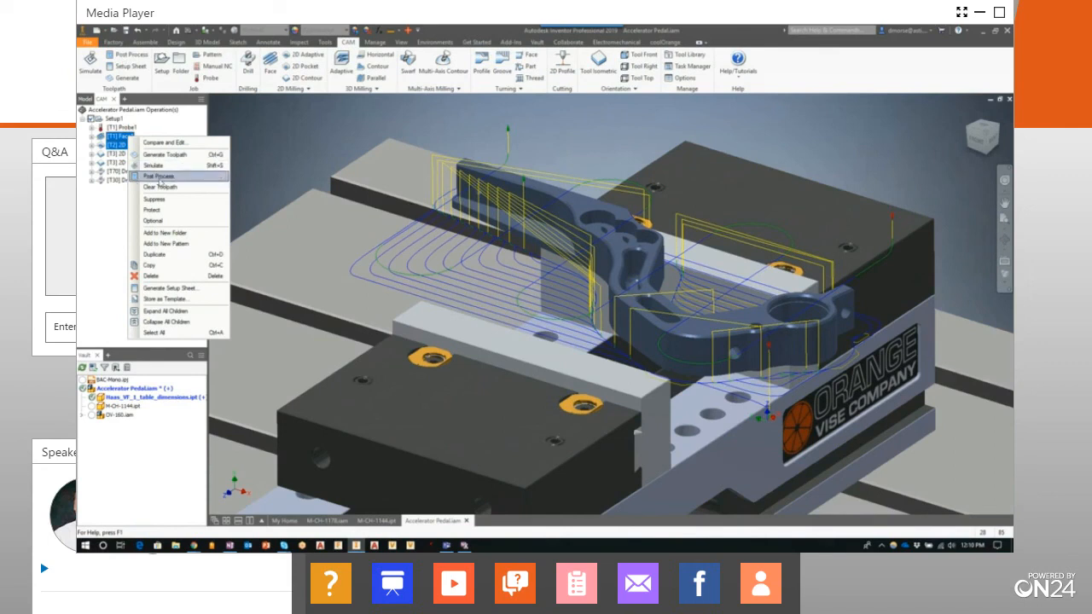
pyautogui.click(159, 177)
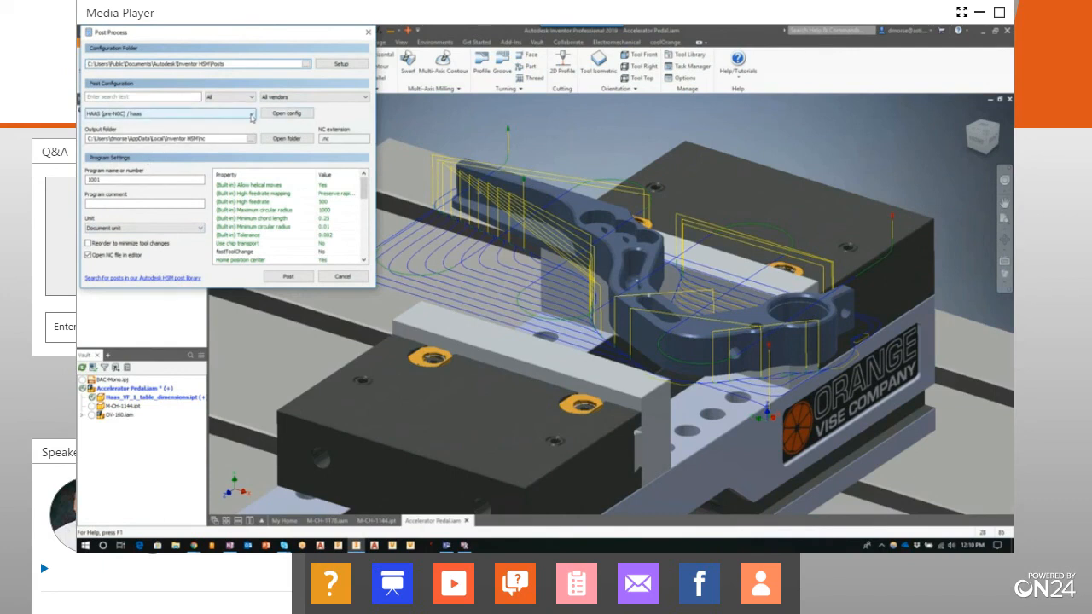
# Browse the full list of available post processors without changing the HAAS (pre-NGC) selection
pyautogui.click(252, 115)
pyautogui.scroll(-3, 205, 256)
pyautogui.scroll(-2, 330, 209)
pyautogui.moveTo(329, 207); pyautogui.dragTo(326, 270)
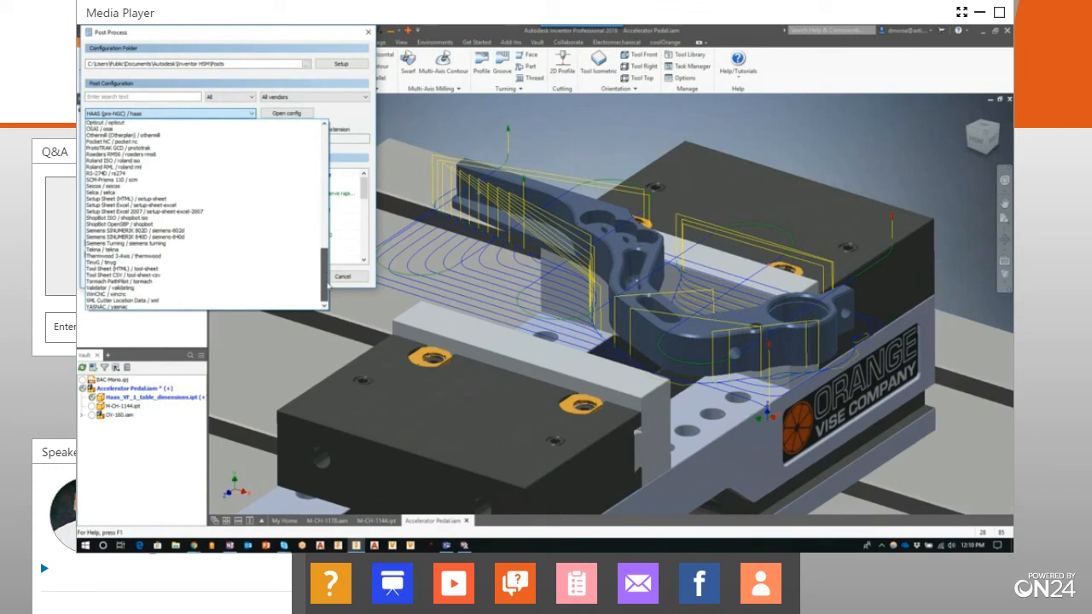
pyautogui.moveTo(328, 282); pyautogui.dragTo(342, 142)
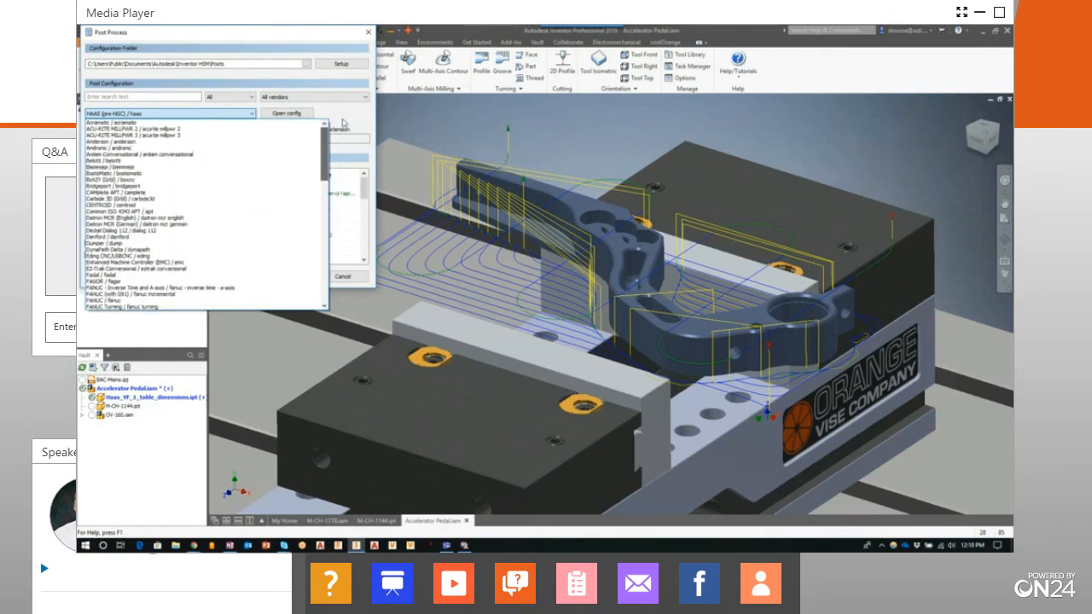
pyautogui.click(344, 113)
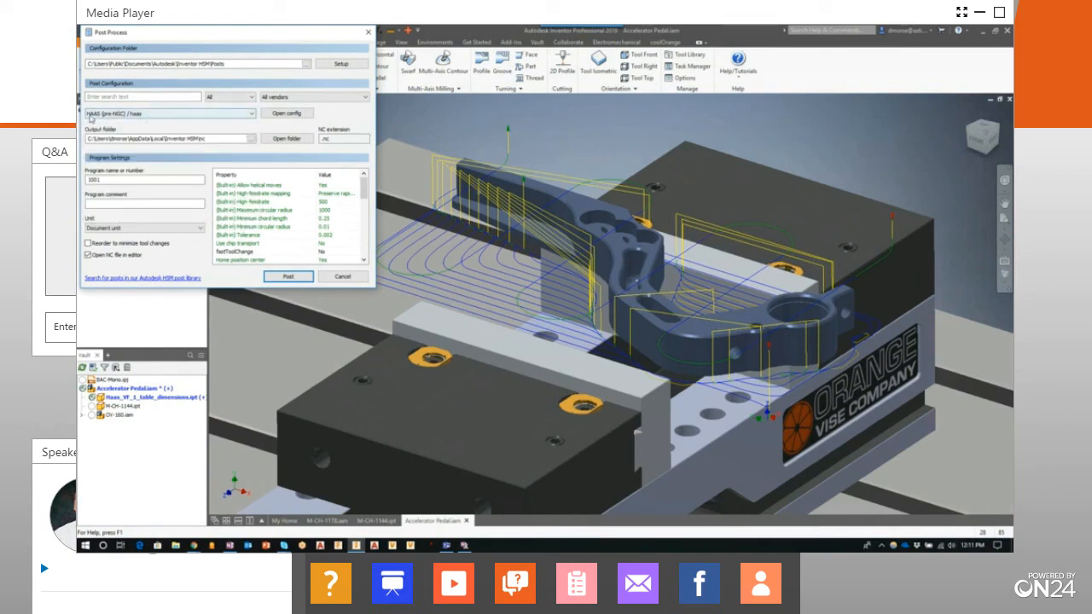
# Post the selected operations with the HAAS (pre-NGC) configuration as 1001.nc, replacing the existing file
pyautogui.moveTo(106, 122)
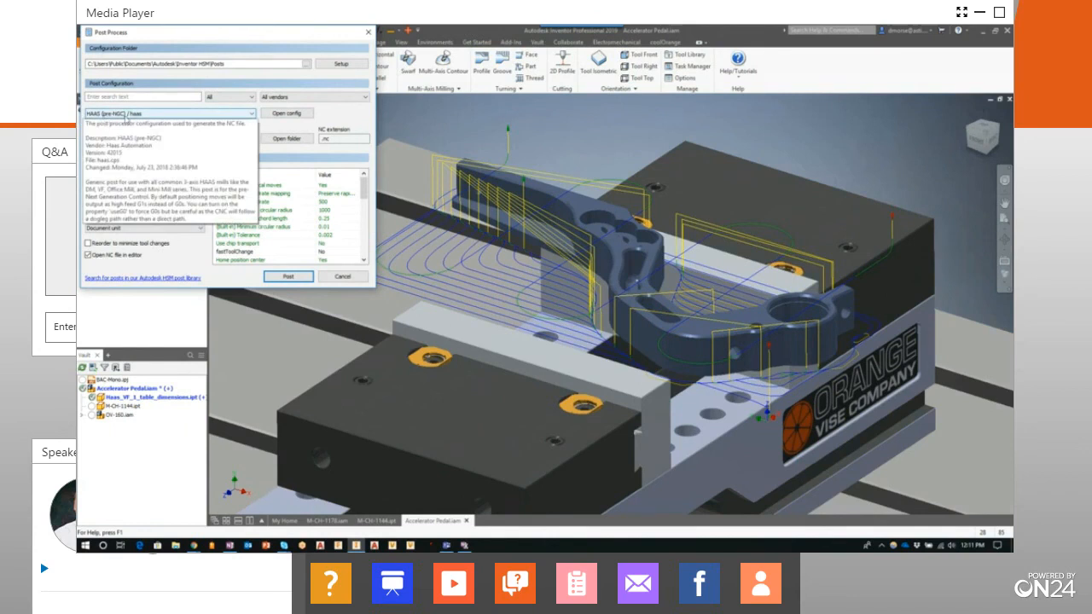
pyautogui.click(295, 279)
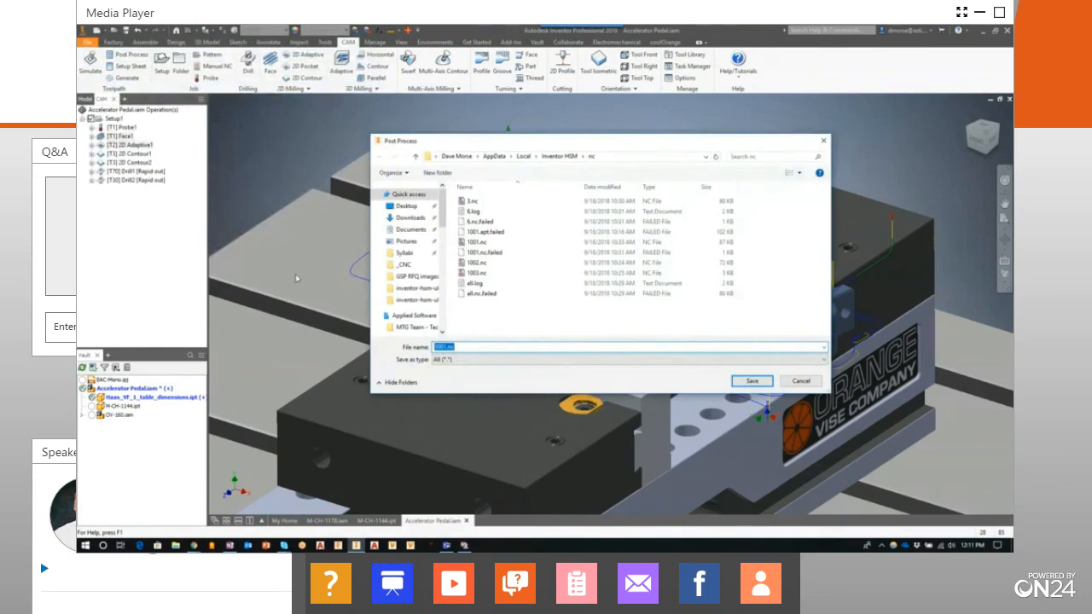
pyautogui.click(758, 388)
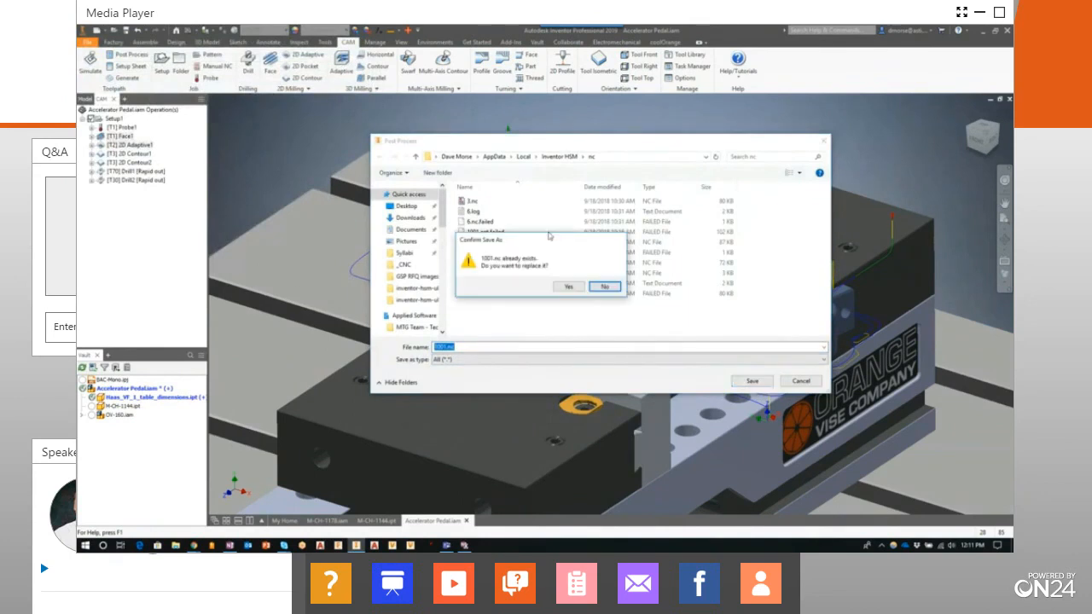
pyautogui.click(563, 286)
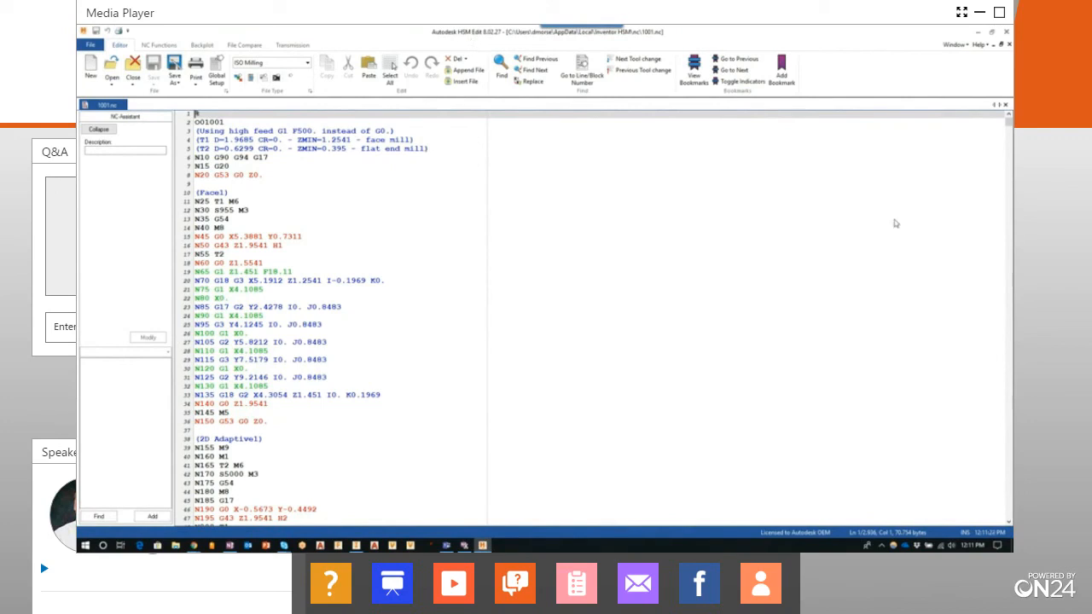
# Look through the posted 1001.nc code in Autodesk HSM Edit, then close the editor
pyautogui.moveTo(1008, 122); pyautogui.dragTo(1004, 218)
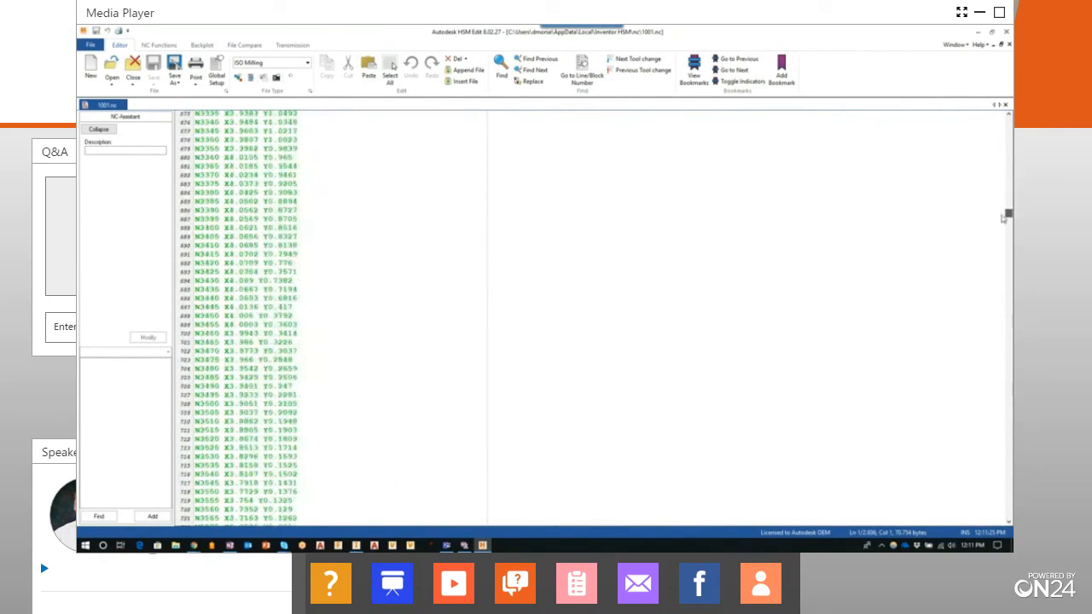
pyautogui.moveTo(1004, 219); pyautogui.dragTo(991, 120)
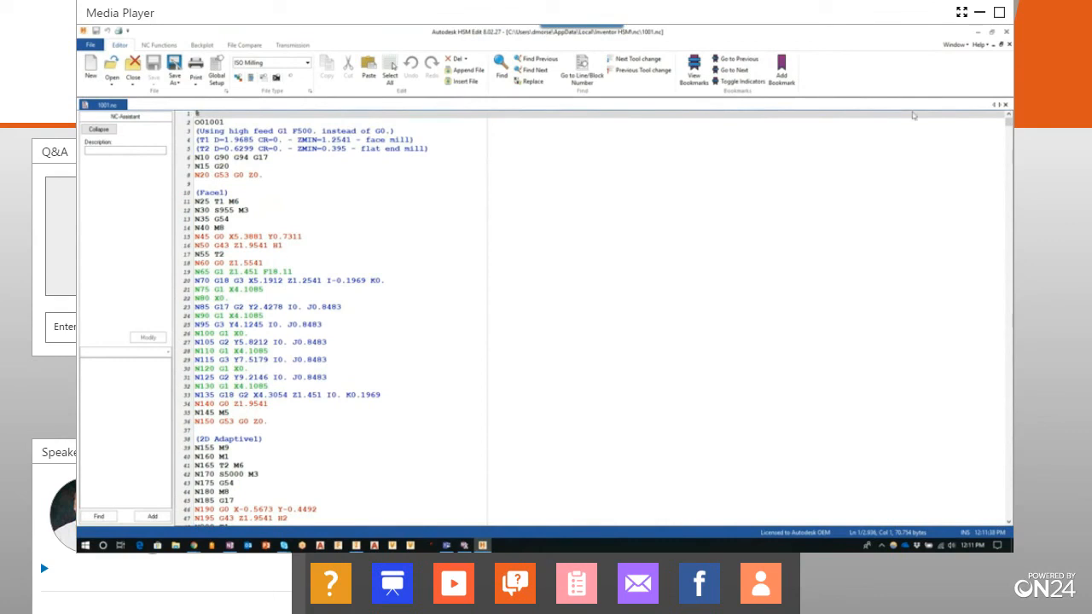
pyautogui.click(1006, 34)
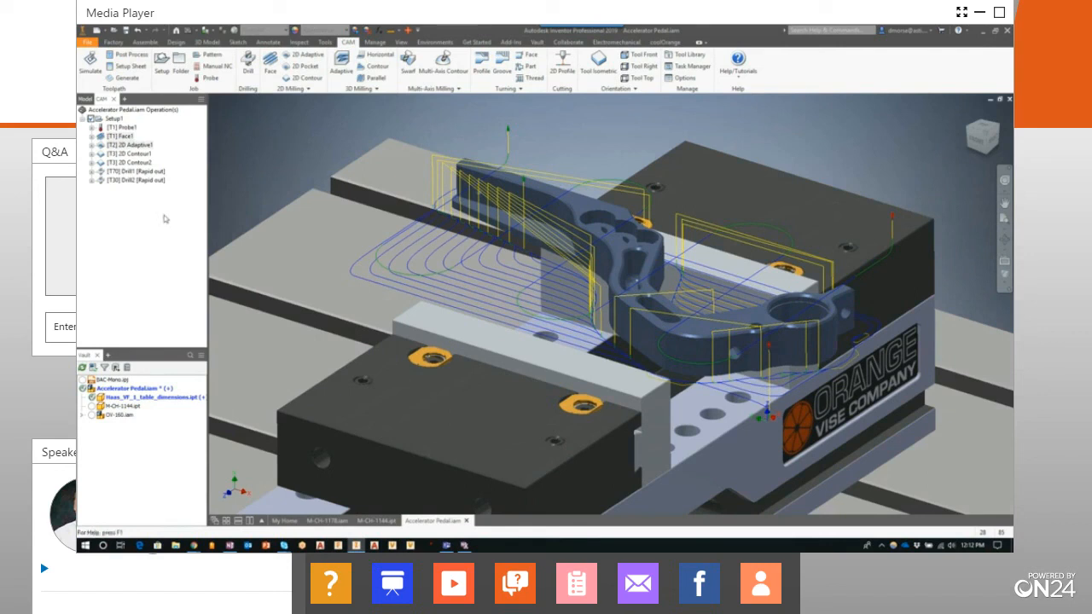
# Start a 2D Pocket operation with the #5 Ø4 mm flat end mill from the Tutorial - Metric tool library
pyautogui.click(303, 68)
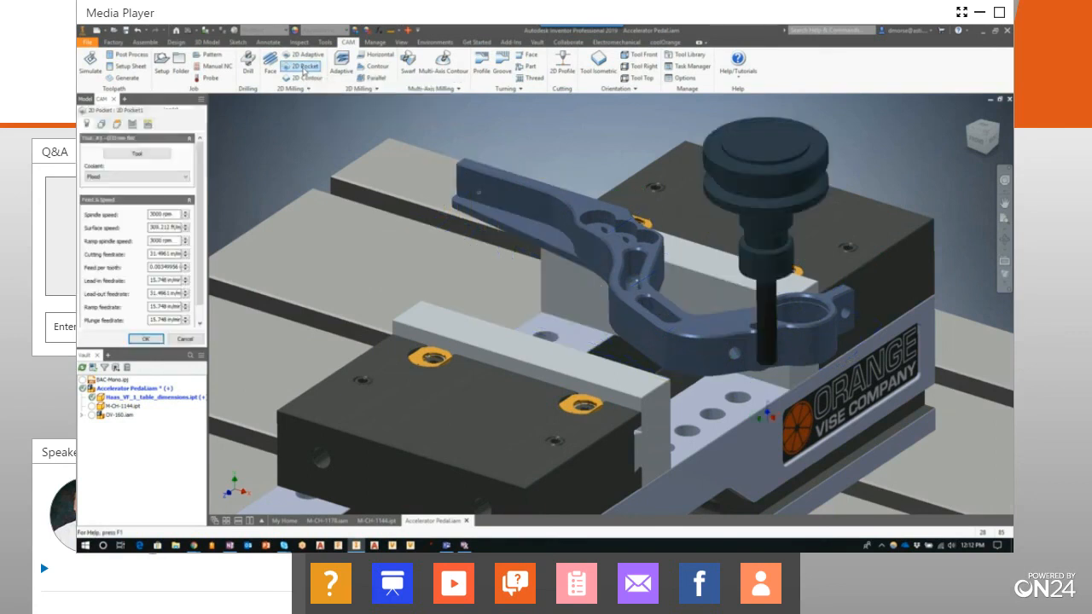
pyautogui.click(137, 156)
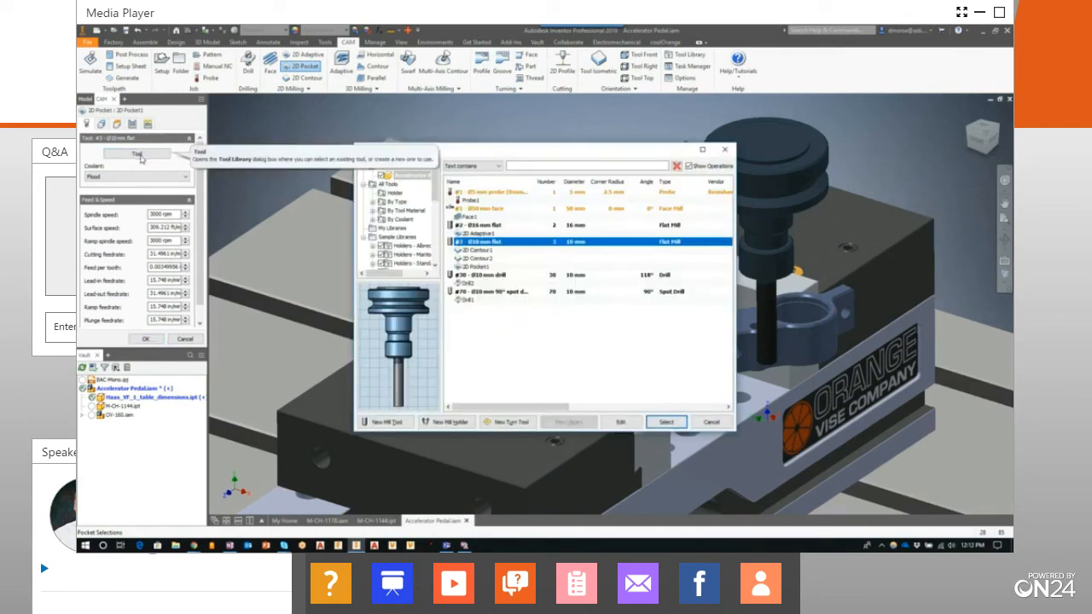
pyautogui.moveTo(437, 196); pyautogui.dragTo(438, 256)
pyautogui.click(411, 264)
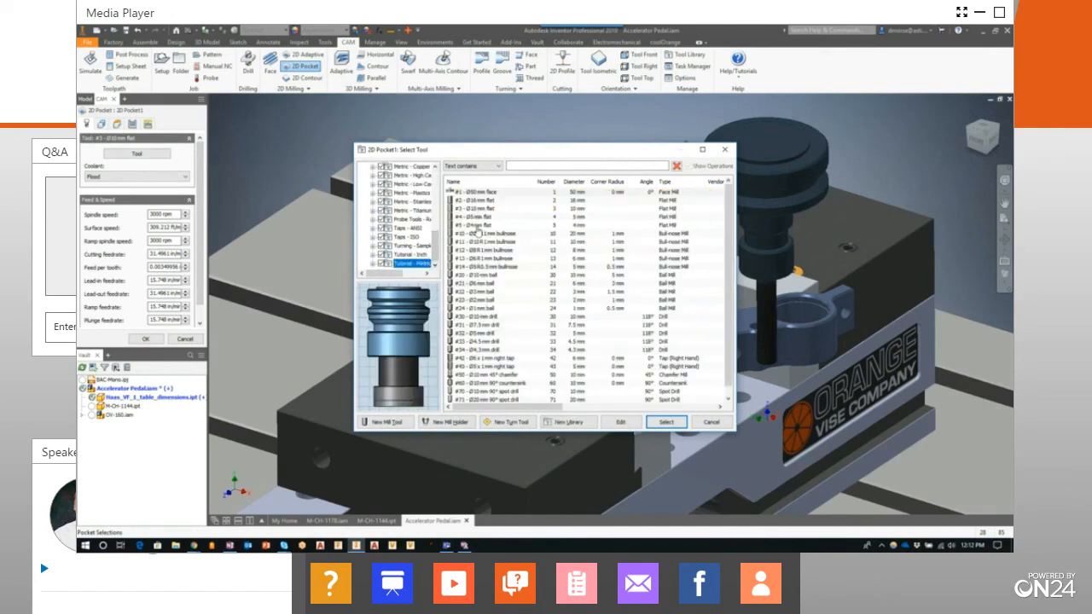
pyautogui.click(478, 226)
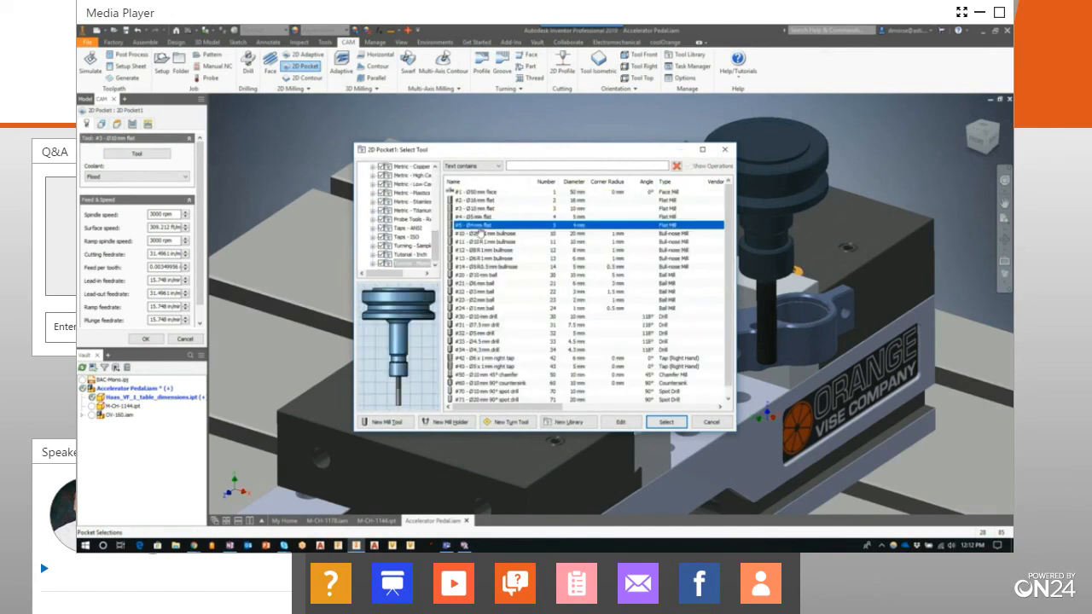
pyautogui.click(667, 422)
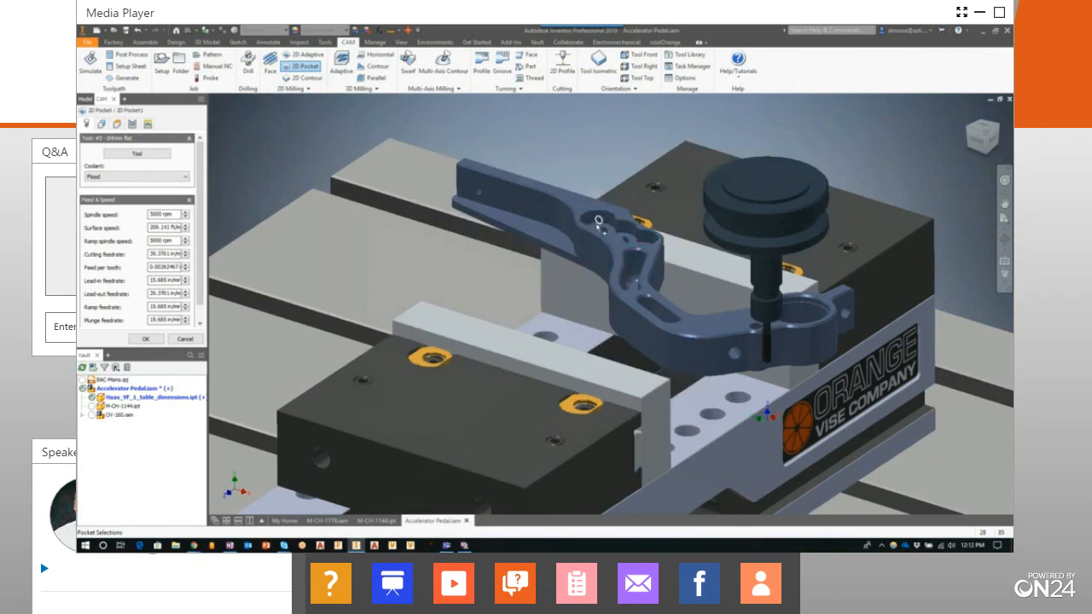
# Select the counterbore floor face around the pedal arm's three-hole cluster as the pocket geometry and generate the toolpath
pyautogui.click(647, 245)
pyautogui.click(102, 123)
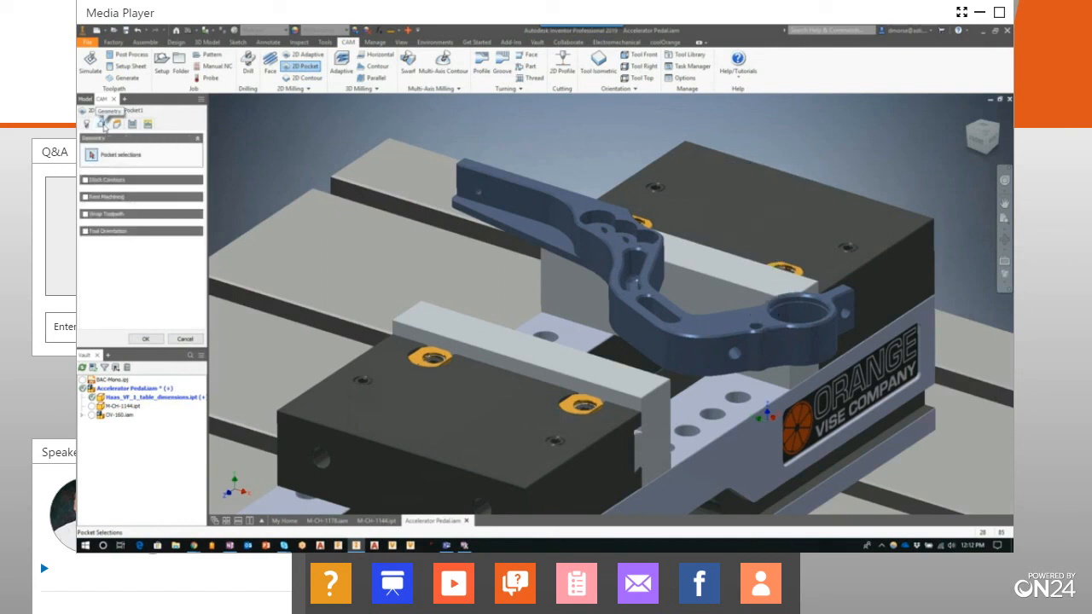
pyautogui.click(88, 124)
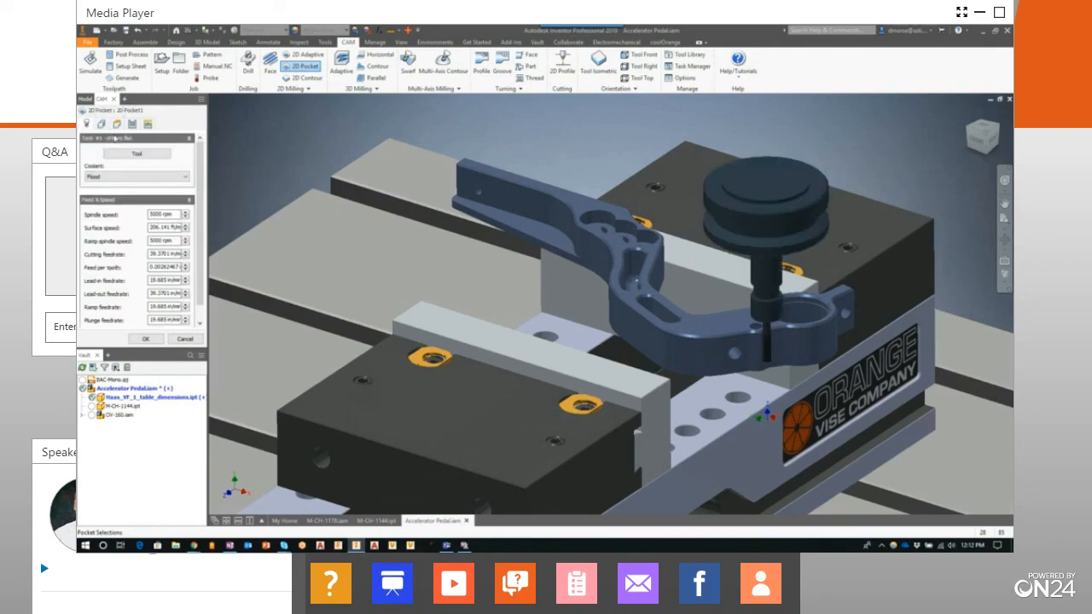
pyautogui.click(102, 125)
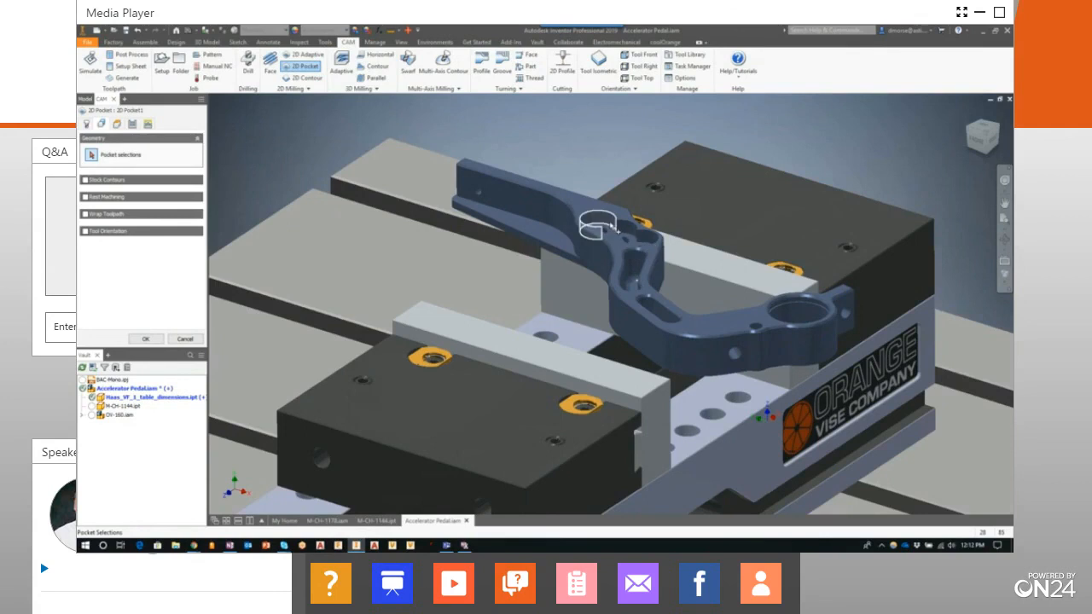
pyautogui.scroll(5, 616, 228)
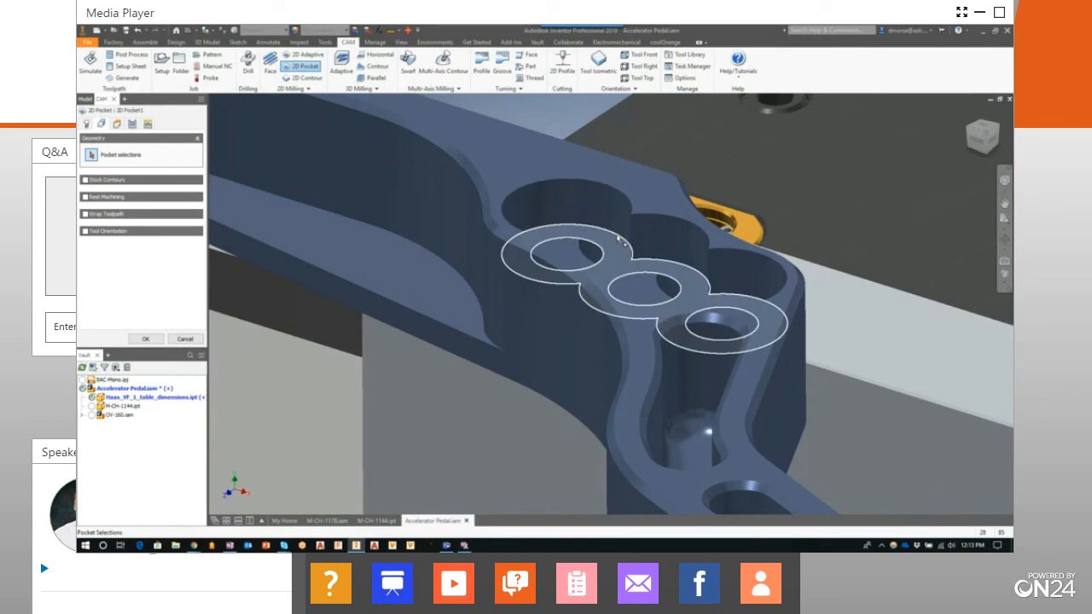
pyautogui.click(620, 242)
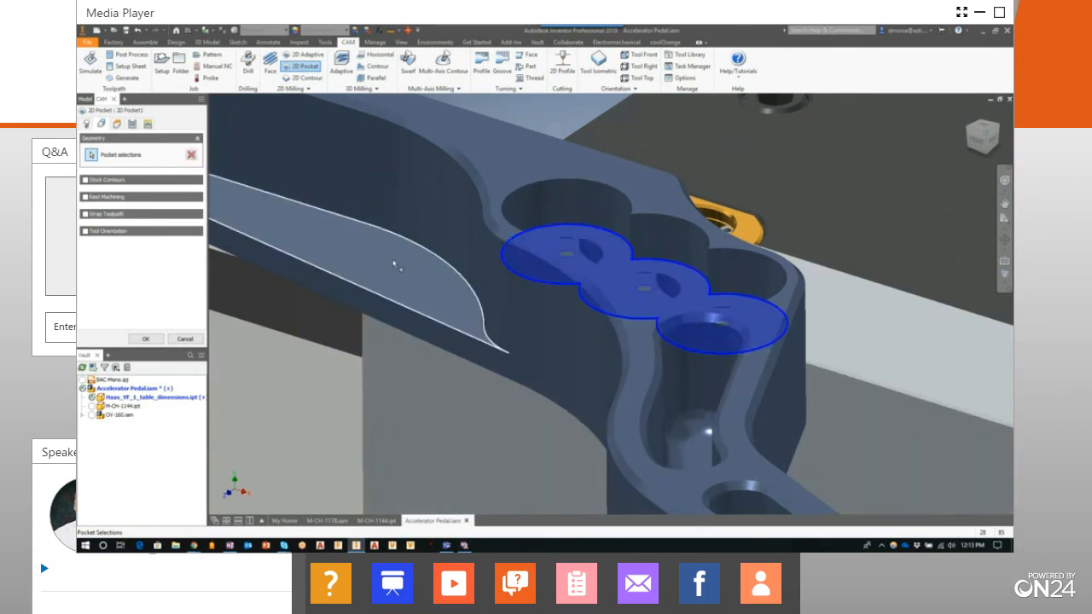
pyautogui.scroll(-5, 393, 260)
pyautogui.moveTo(392, 260); pyautogui.dragTo(518, 231, button='middle')
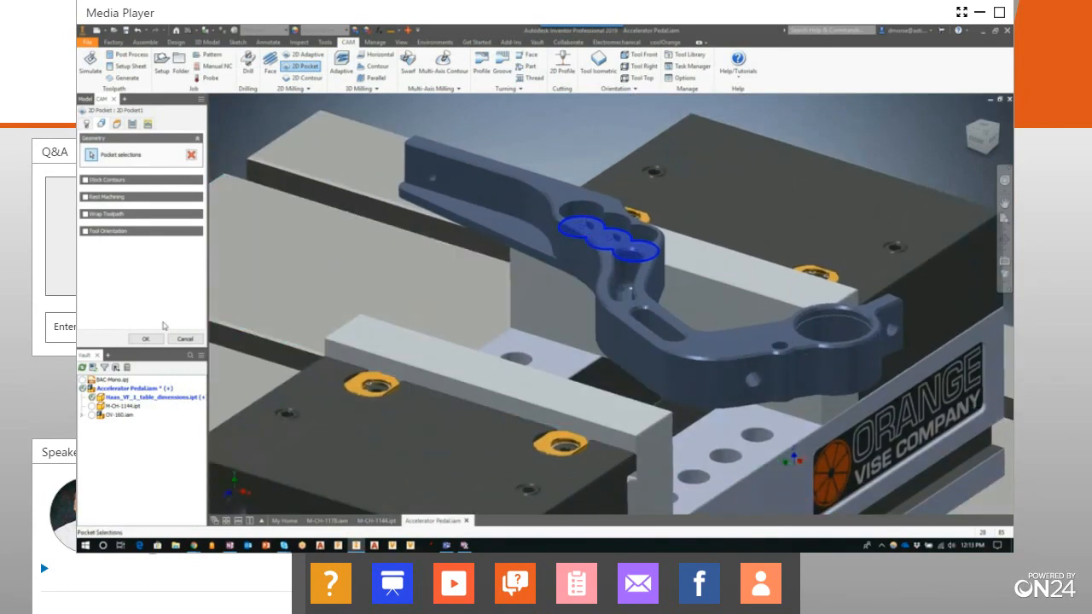
pyautogui.click(145, 338)
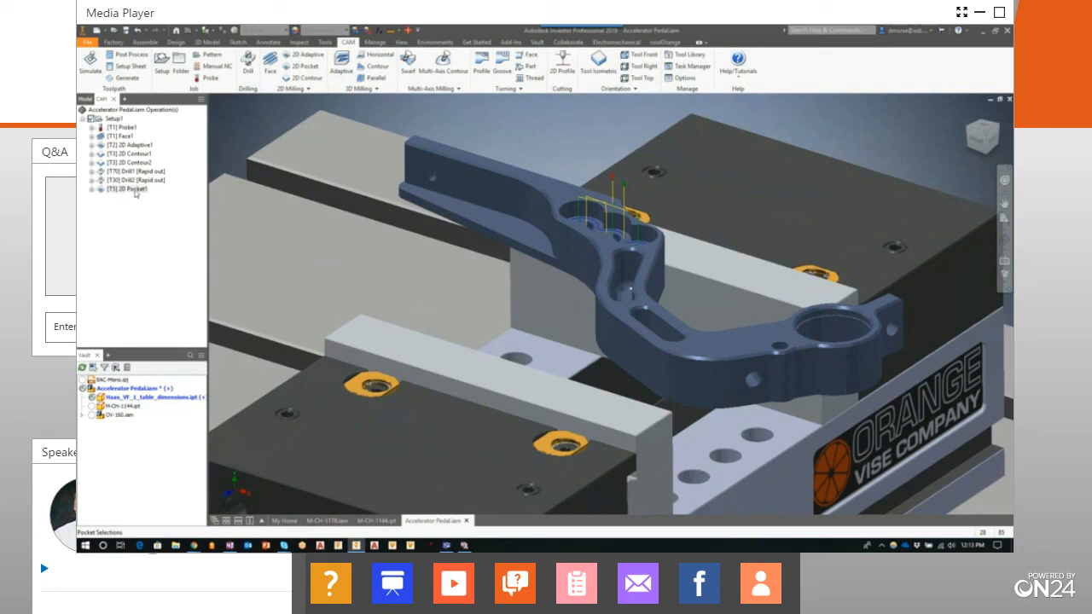
# Play the simulation of the 2D Pocket operation on the stock, then close the simulation
pyautogui.rightClick(139, 196)
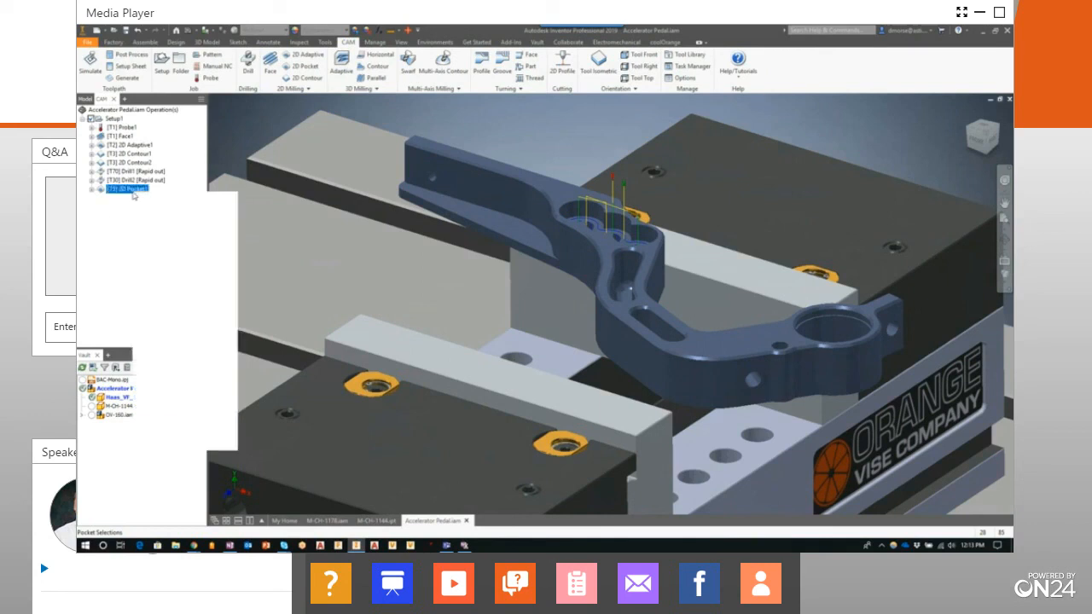
pyautogui.click(163, 233)
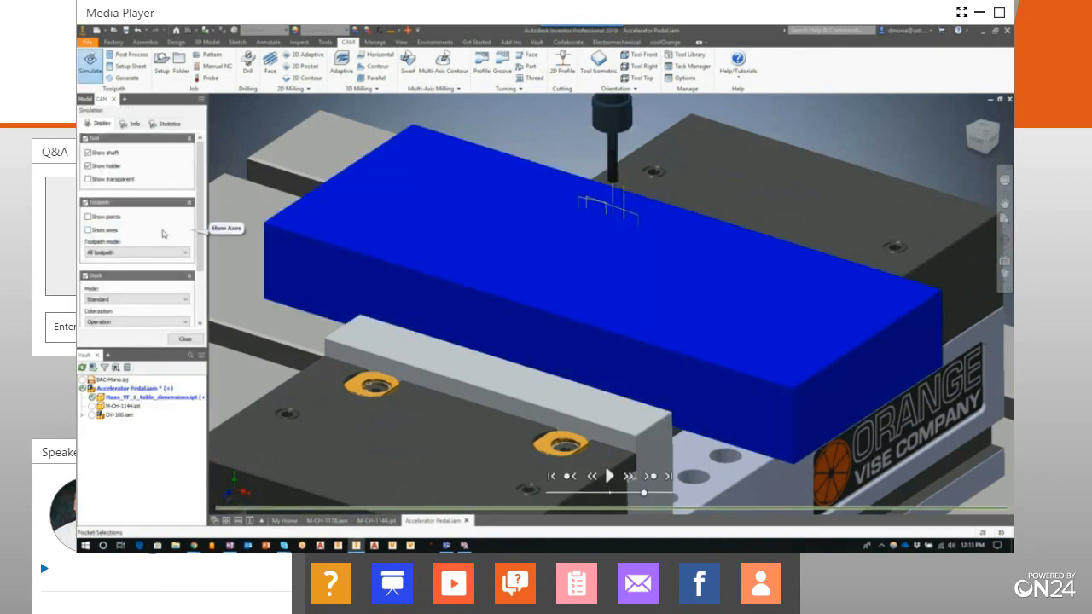
pyautogui.click(610, 476)
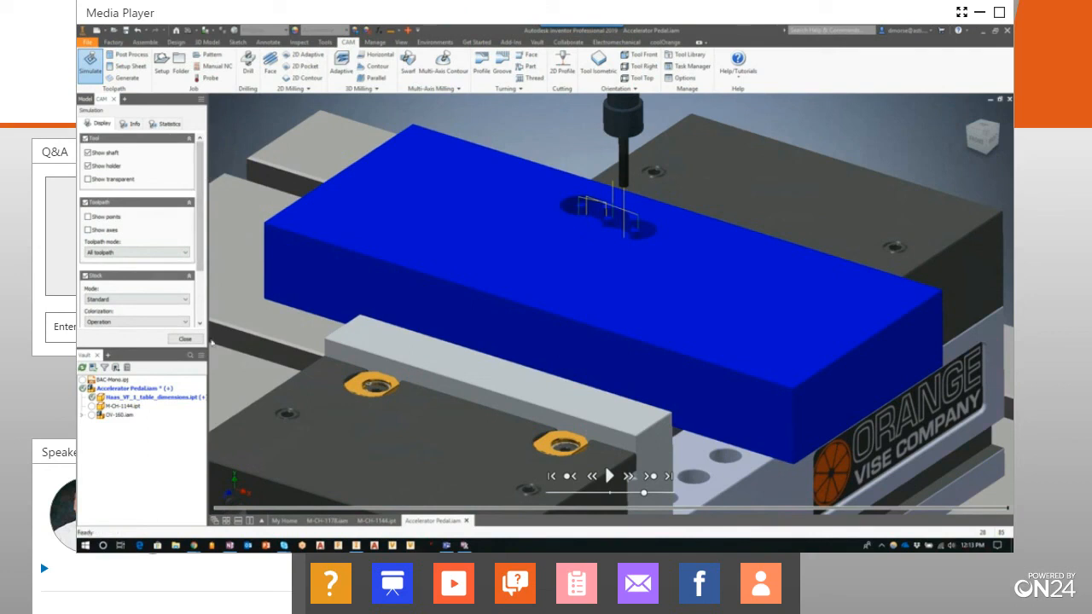
pyautogui.click(187, 338)
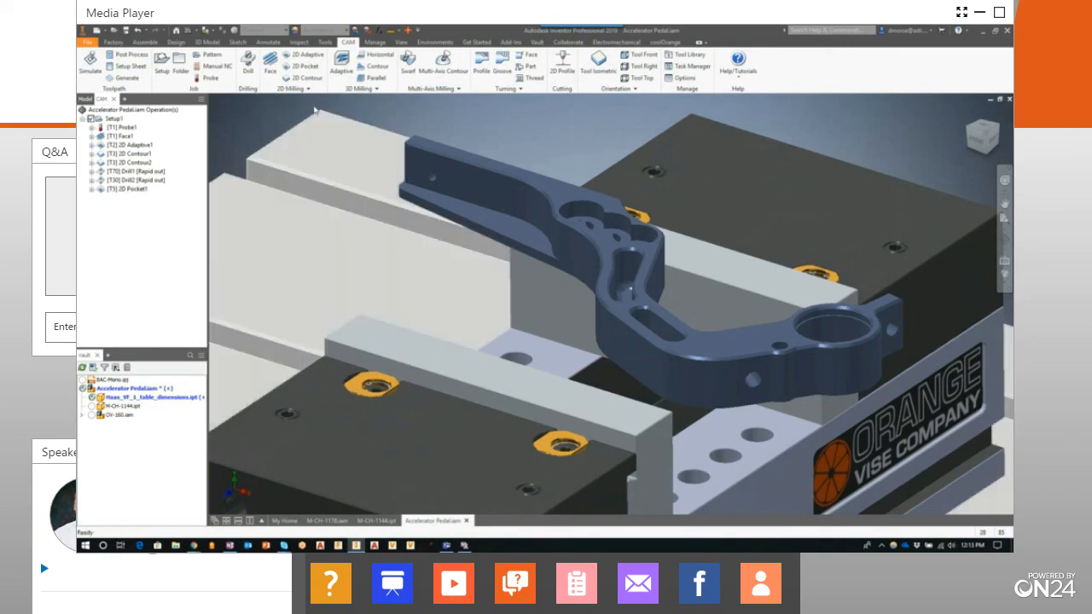
# Create a 2D Contour operation with the #5 Ø4 mm flat end mill along the bottom outline of the three-hole counterbore and generate its toolpath
pyautogui.click(306, 78)
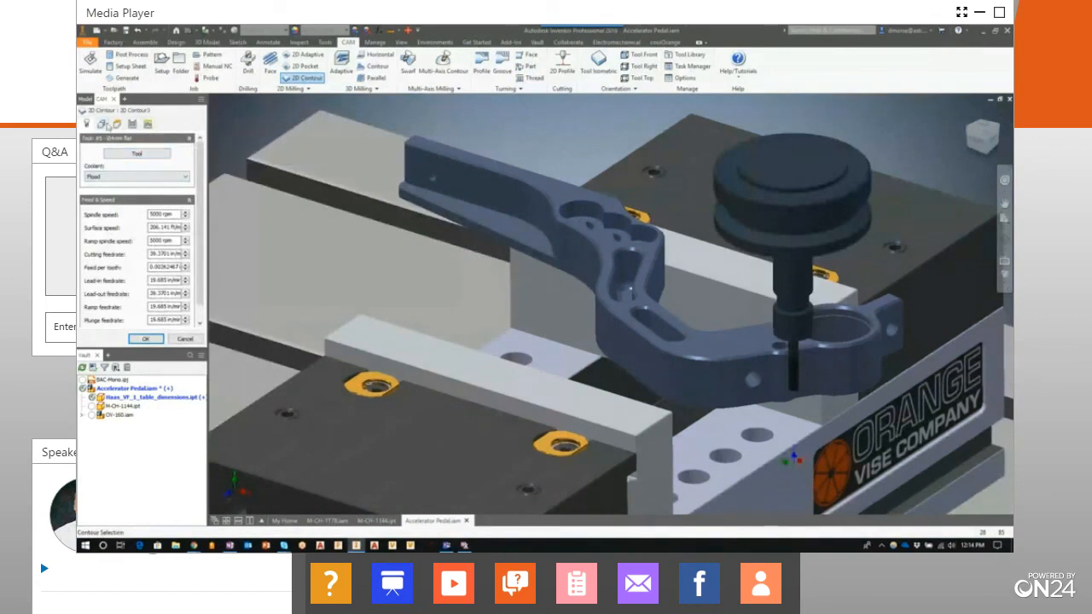
pyautogui.click(102, 124)
pyautogui.click(602, 226)
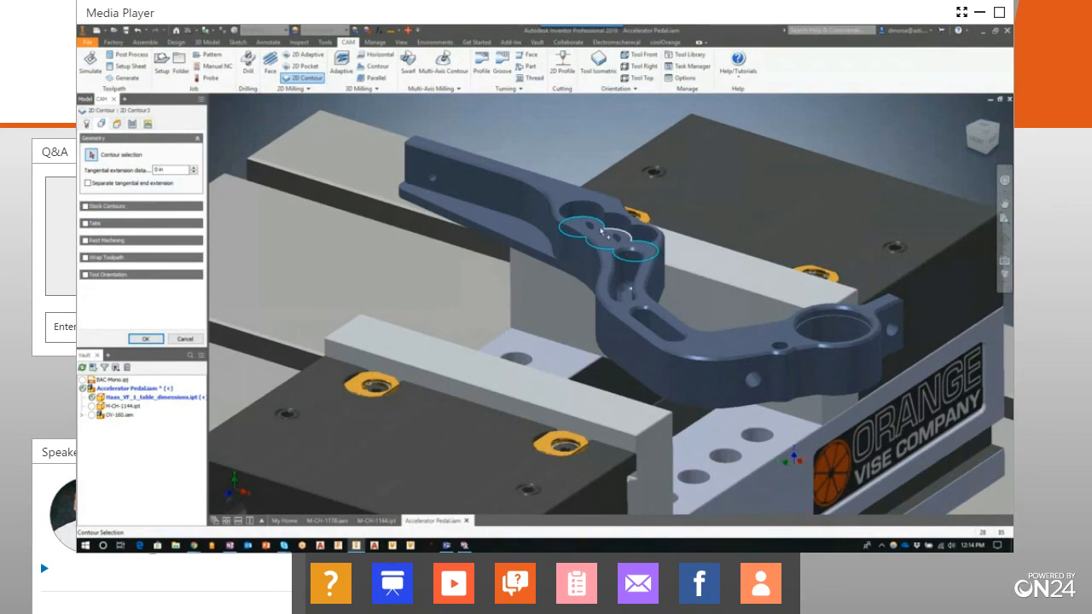
pyautogui.click(601, 226)
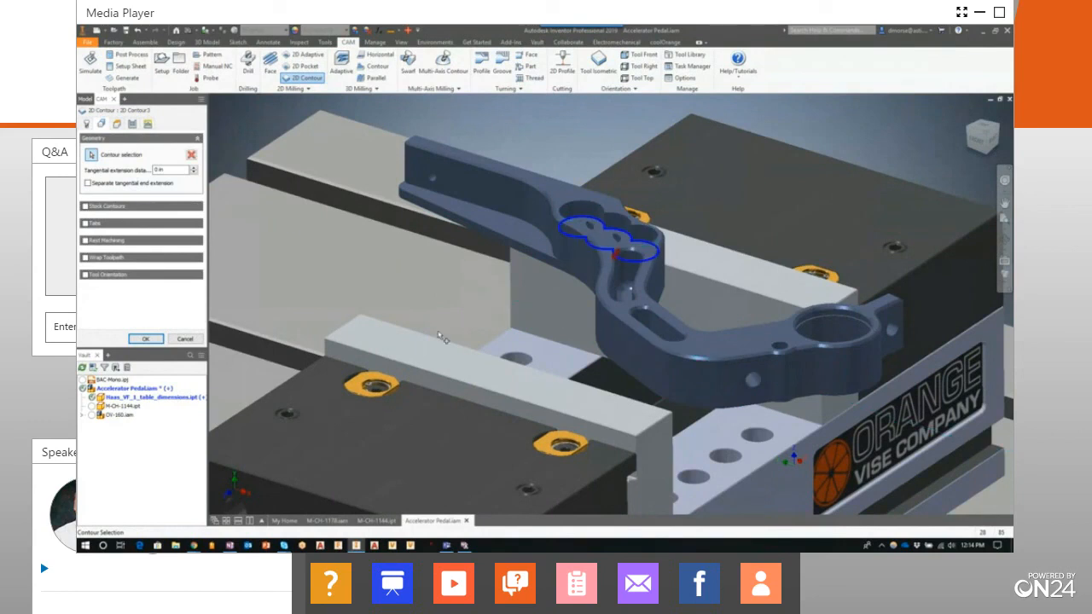
pyautogui.click(145, 340)
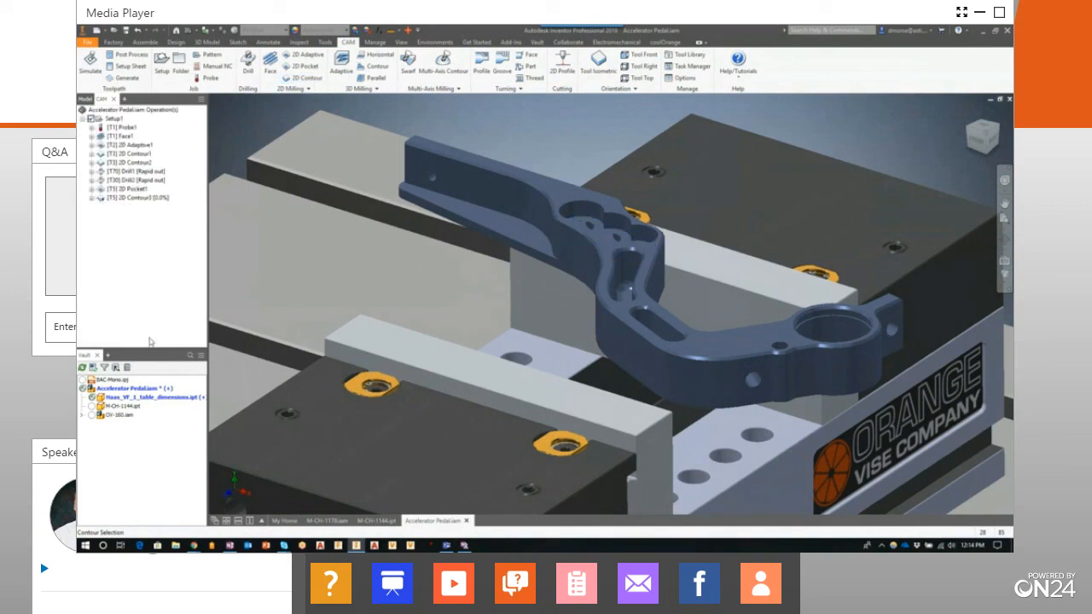
# Play the simulation of the new 2D Contour operation around the counterbore outline, then close it
pyautogui.click(130, 198)
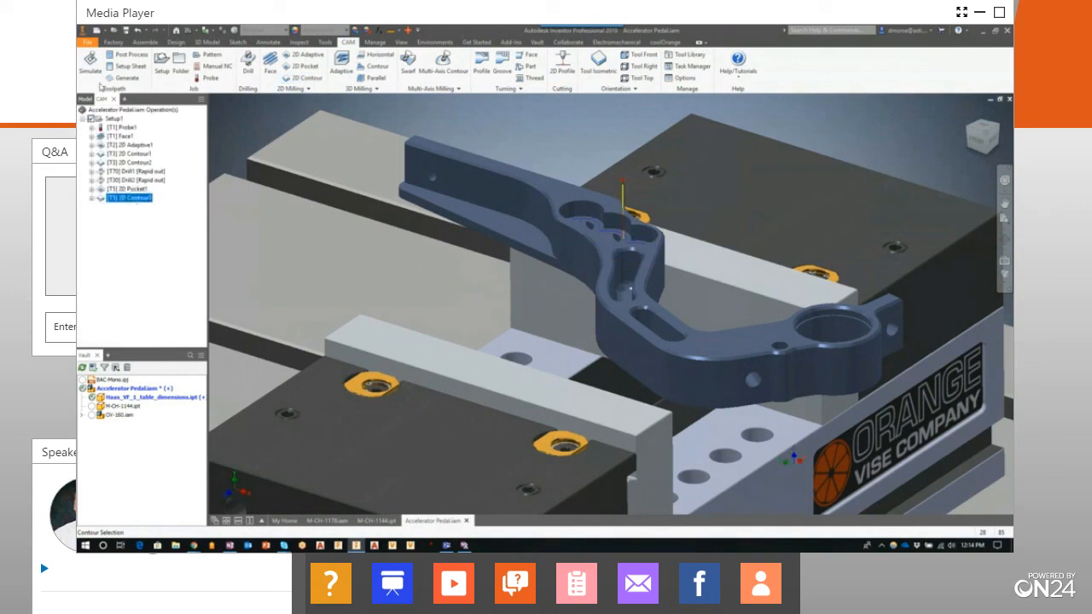
pyautogui.click(94, 71)
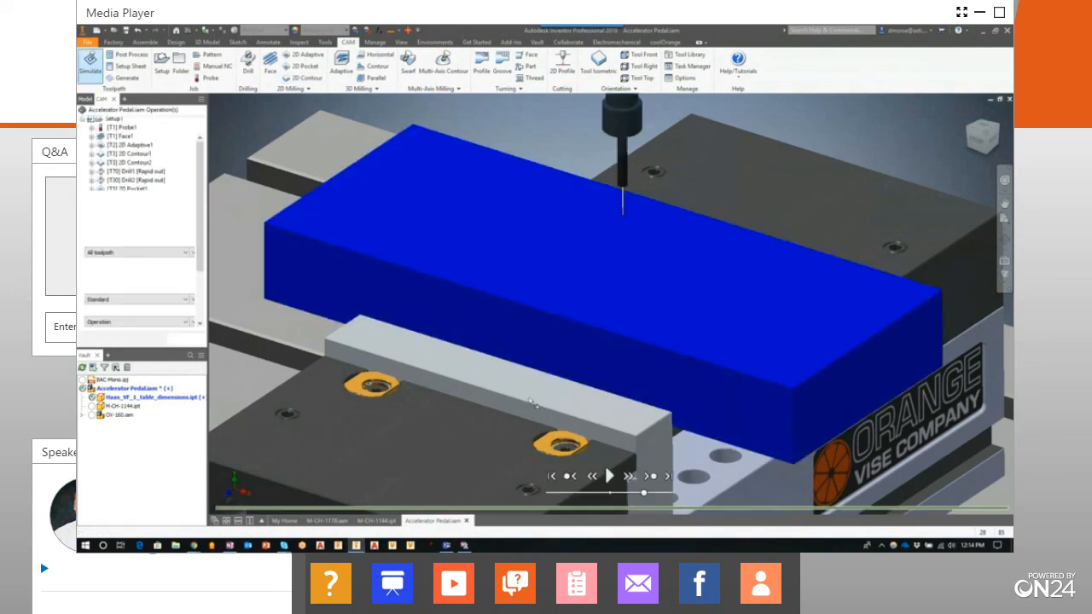
pyautogui.click(608, 476)
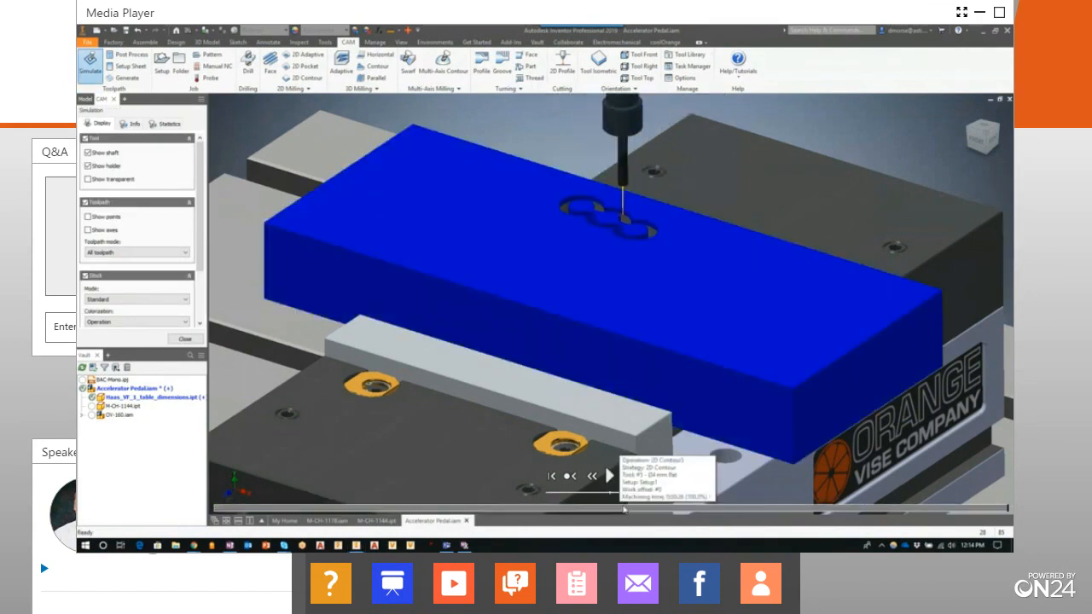
pyautogui.click(189, 339)
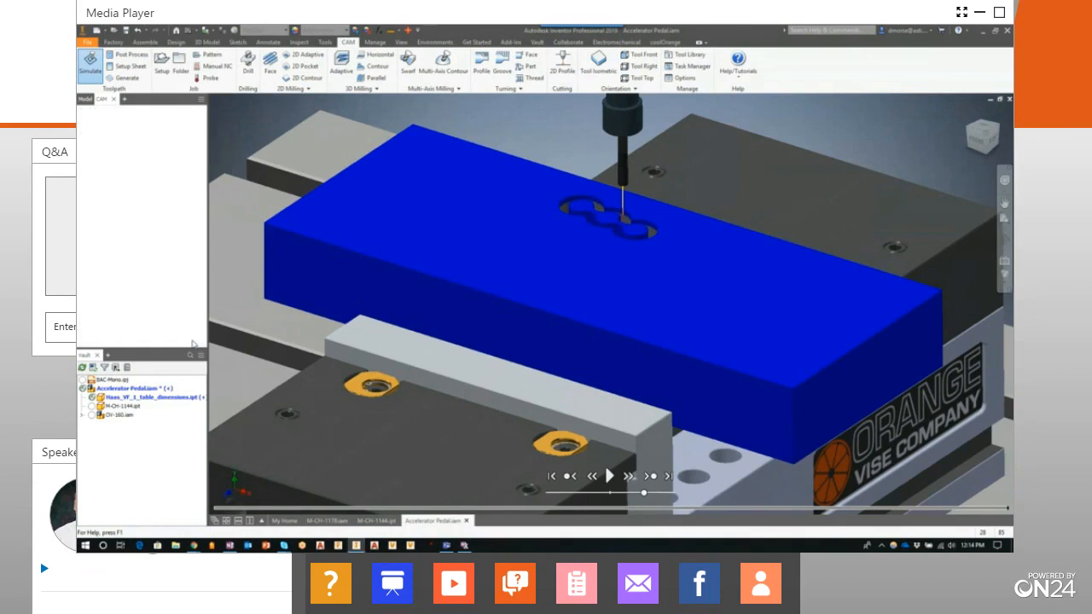
# Simulate all operations from Face1 through 2D Contour3 together, playing them at an increased speed
pyautogui.click(120, 137)
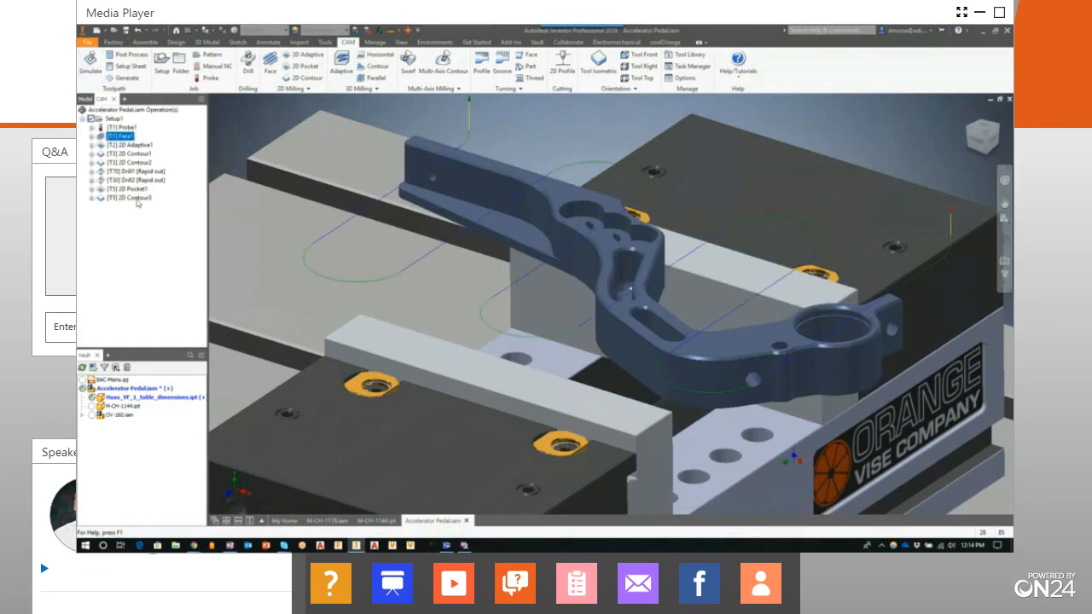
pyautogui.keyDown('shift'); pyautogui.click(136, 199); pyautogui.keyUp('shift')
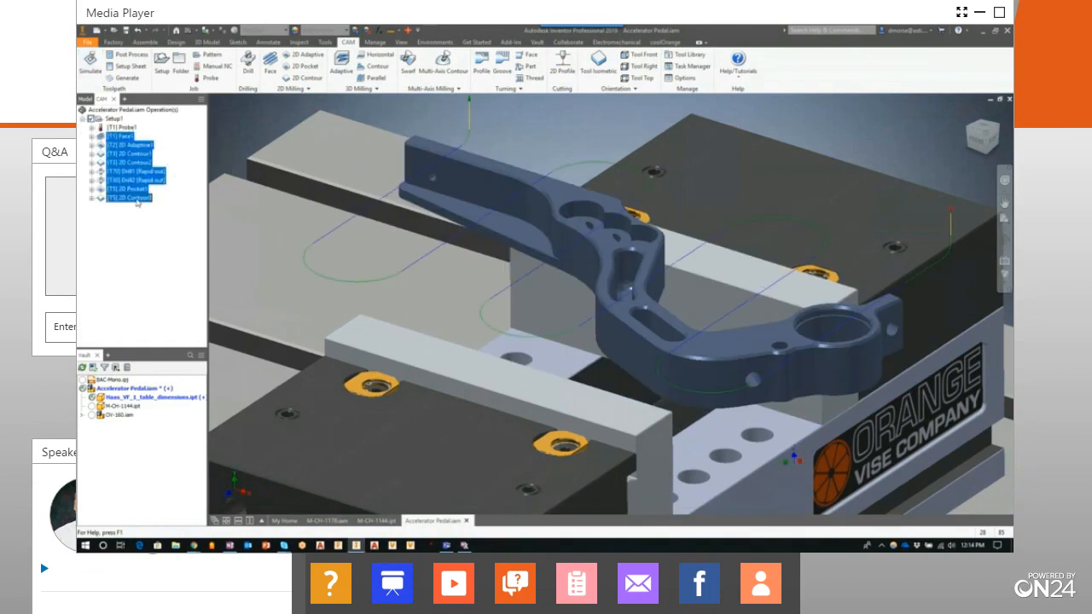
pyautogui.click(90, 70)
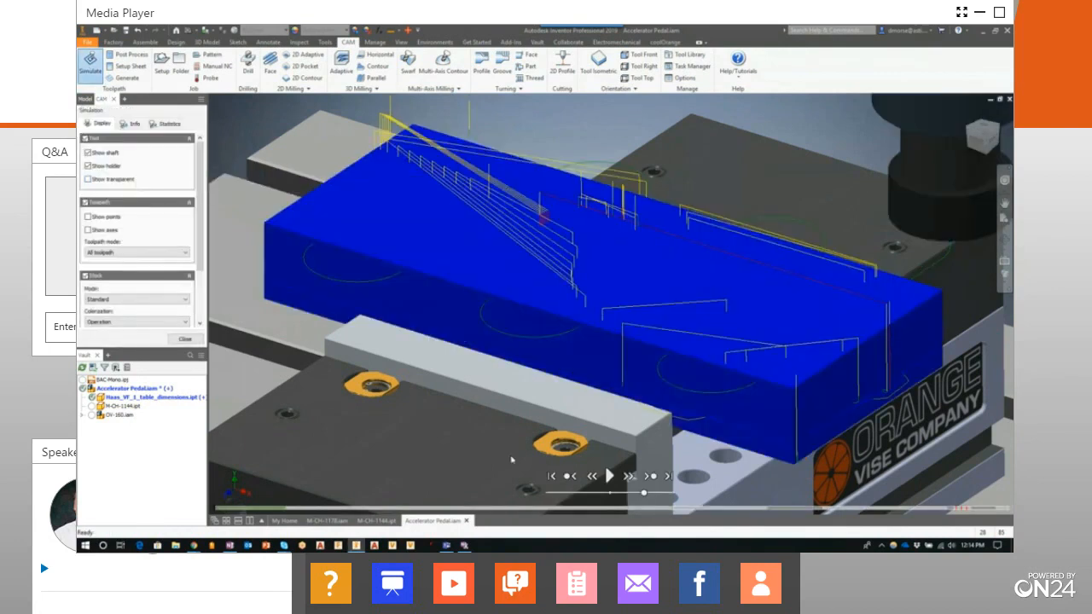
pyautogui.click(609, 476)
pyautogui.moveTo(645, 494); pyautogui.dragTo(661, 495)
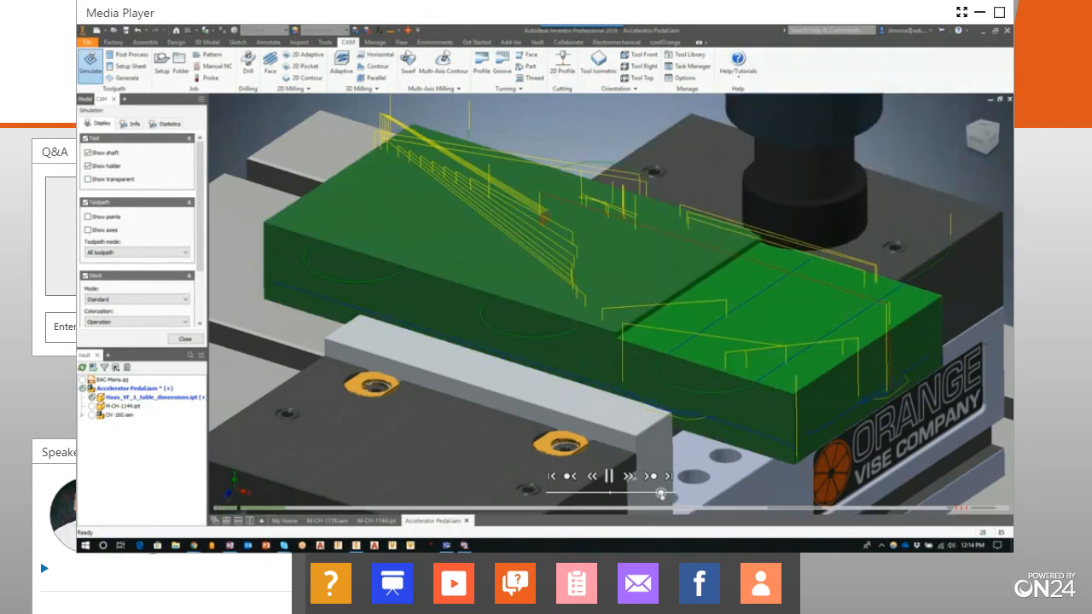
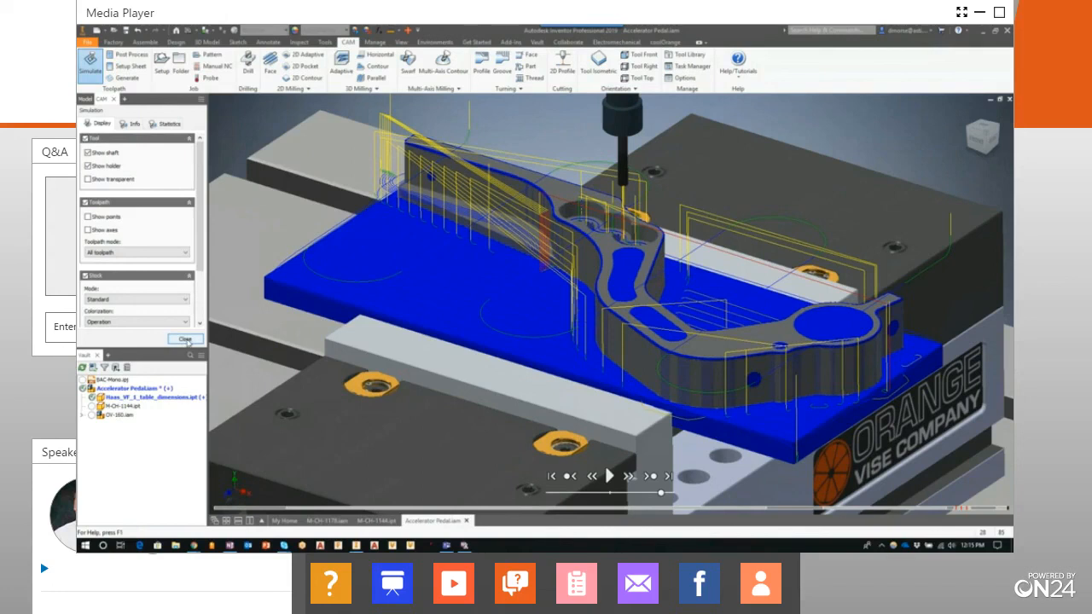
# Close the simulation of all operations
pyautogui.click(187, 341)
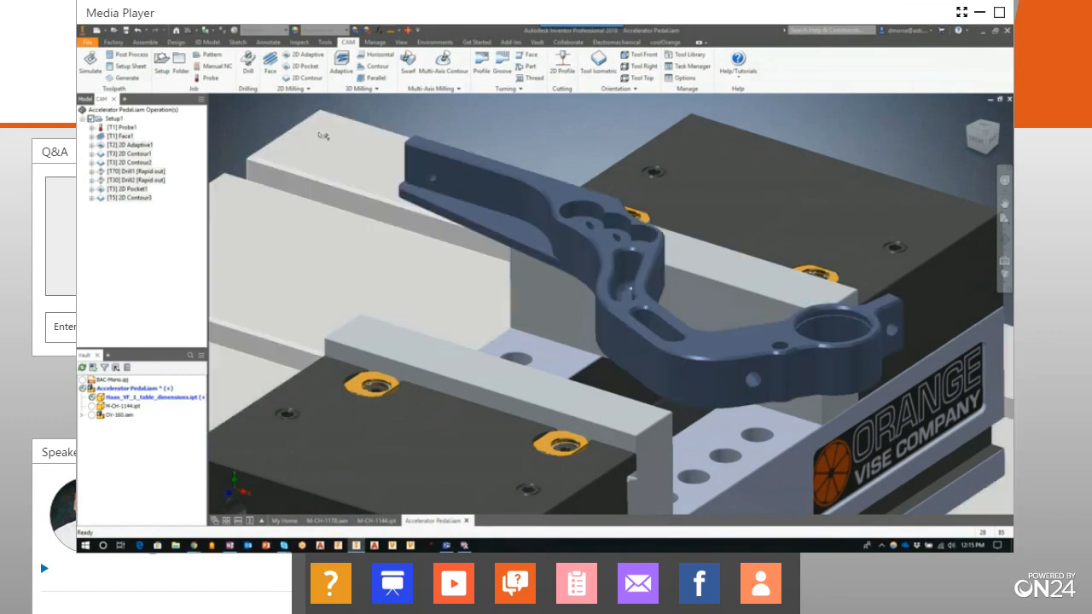
pyautogui.scroll(-3, 504, 133)
pyautogui.moveTo(521, 125); pyautogui.dragTo(581, 219, button='middle')
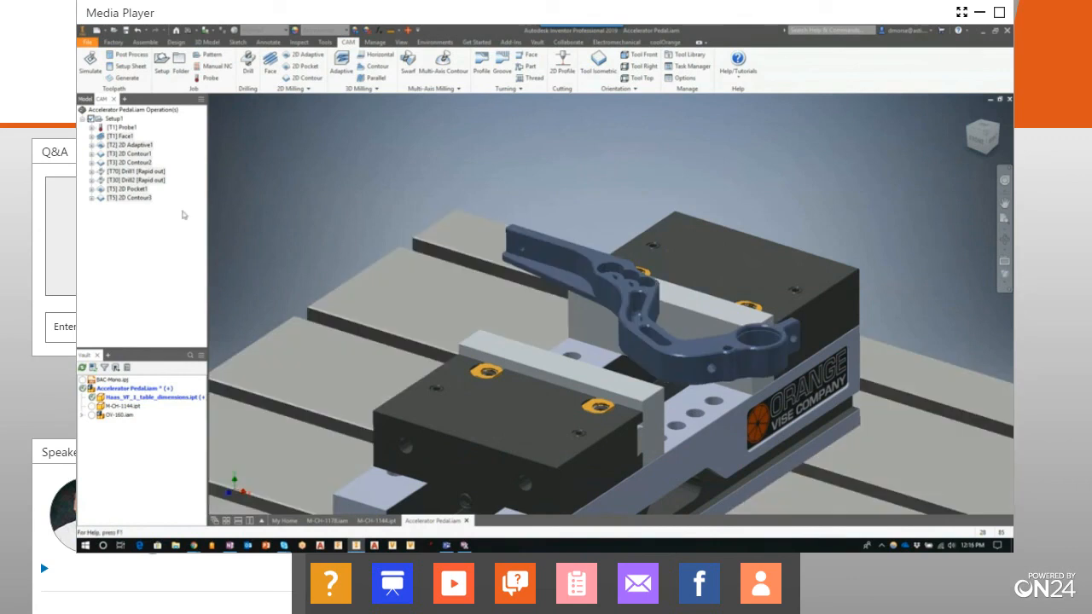
pyautogui.click(548, 270)
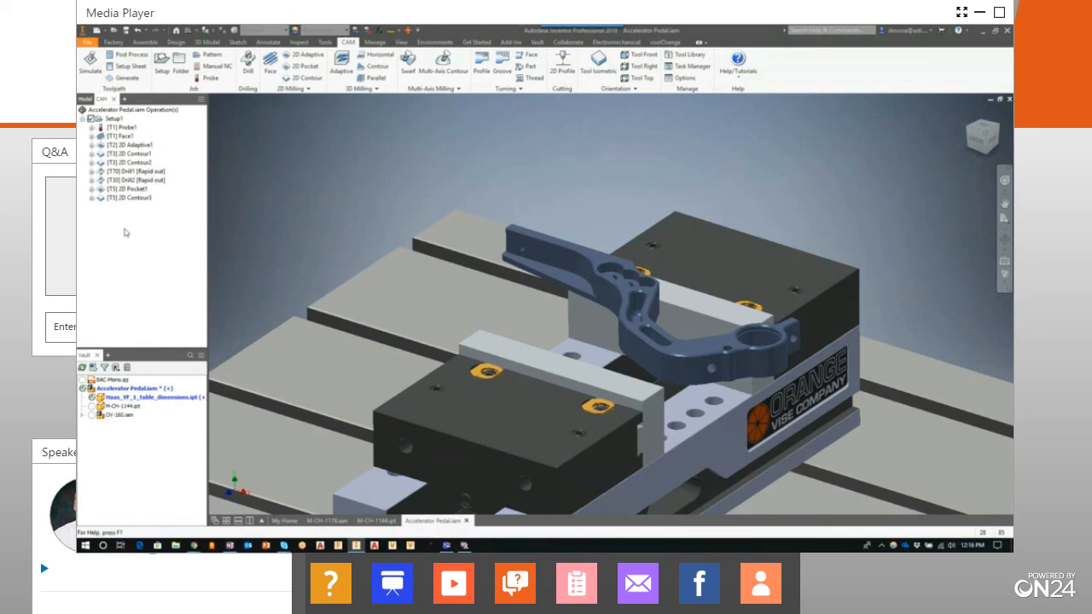
# Generate the setup sheet for the machining setup into the destination folder 1 and show it in a maximized browser window
pyautogui.click(133, 66)
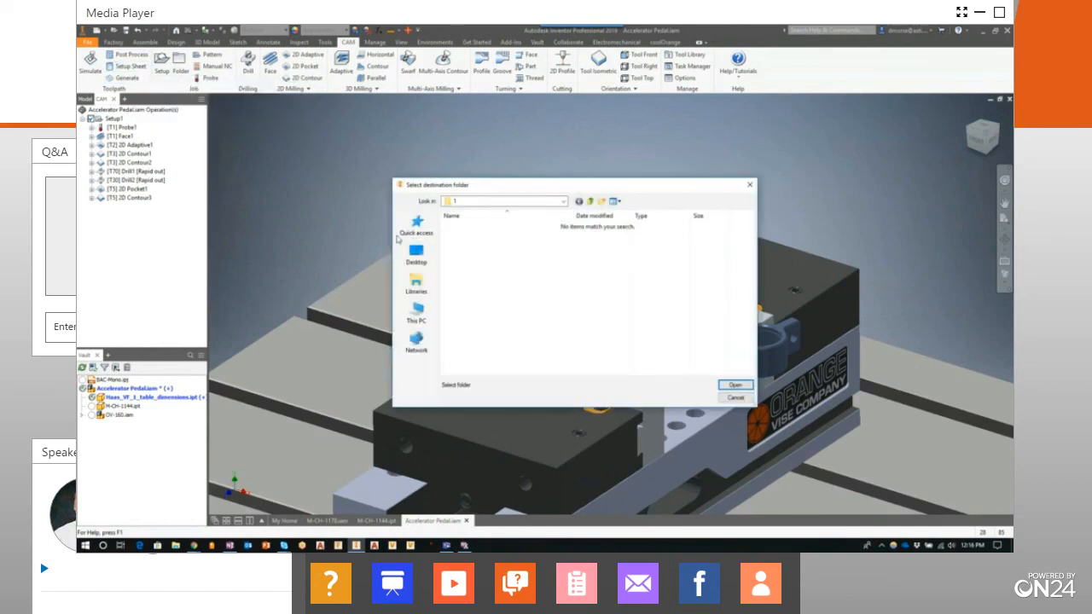
pyautogui.click(734, 385)
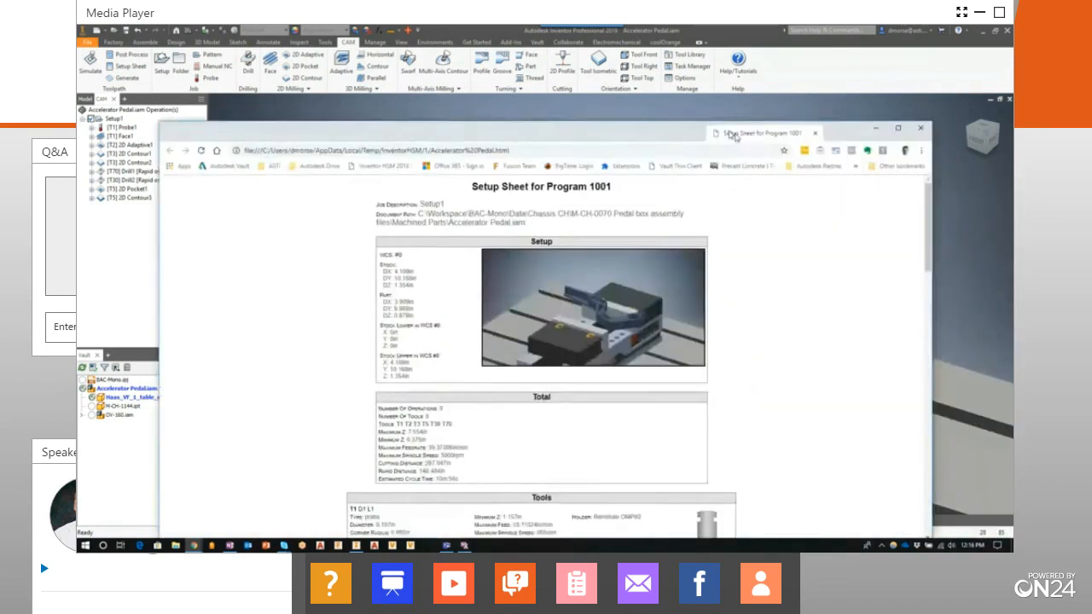
pyautogui.moveTo(734, 136); pyautogui.dragTo(741, 82)
pyautogui.doubleClick(740, 82)
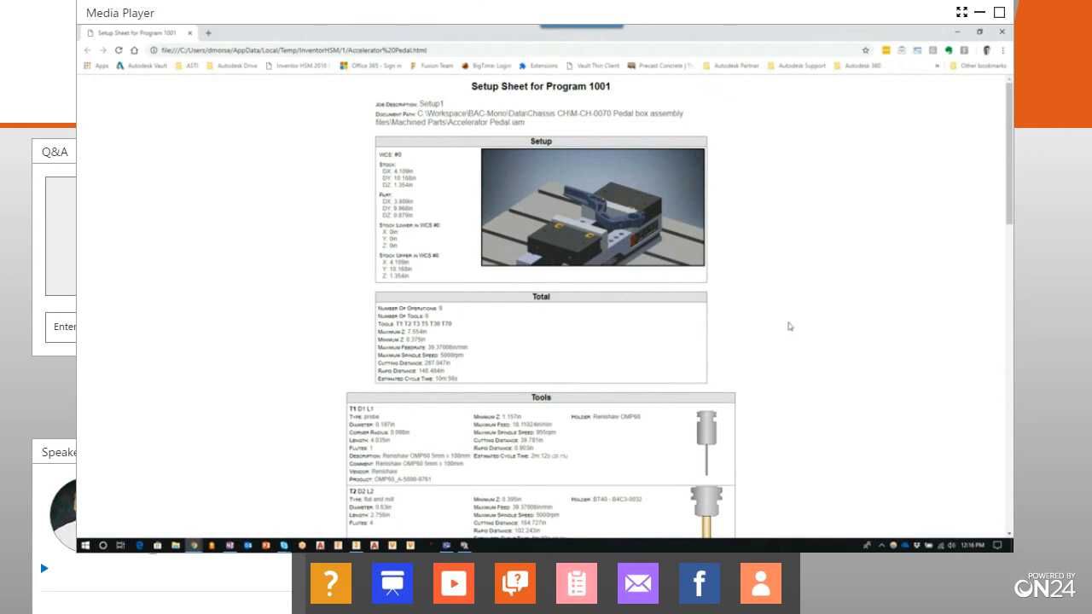
# Review the setup sheet for Program 1001, examining its totals, tools and individual operations, then close it
pyautogui.scroll(-3, 784, 314)
pyautogui.scroll(-10, 789, 295)
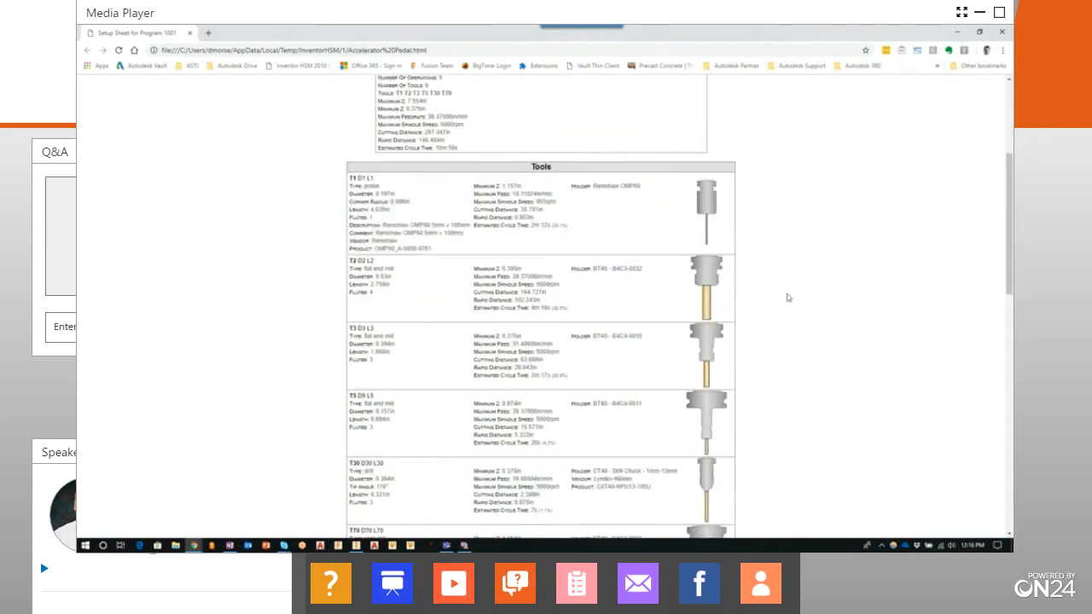
pyautogui.scroll(-6, 797, 281)
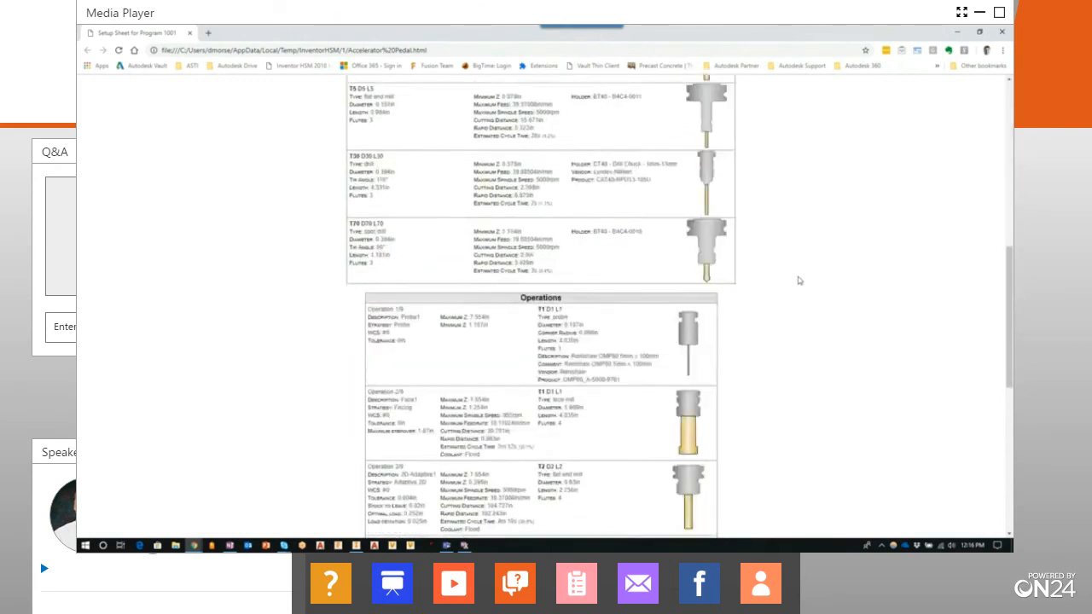
pyautogui.scroll(-3, 799, 280)
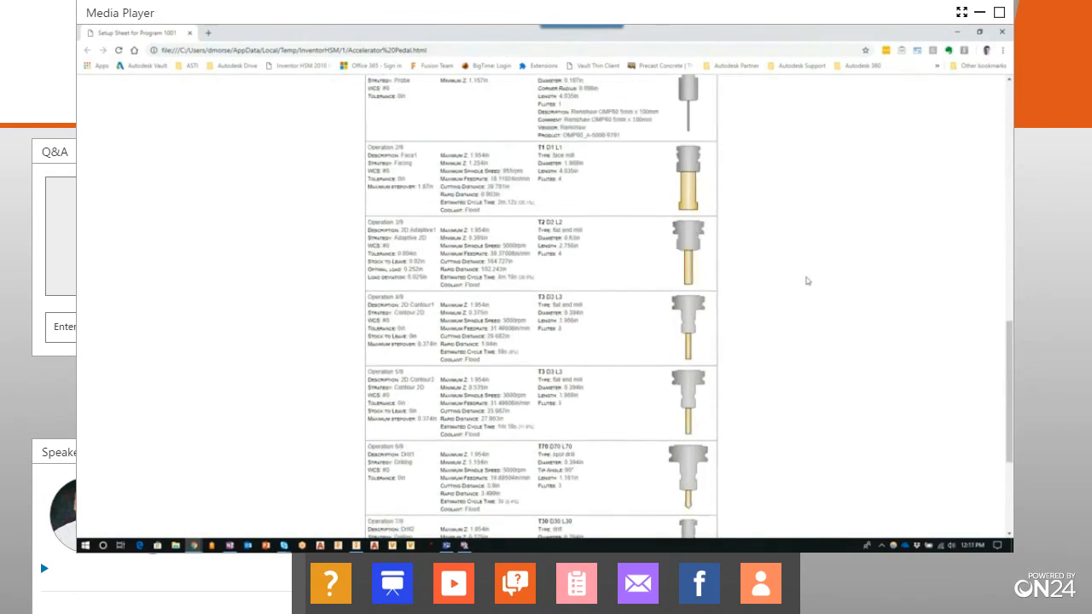
pyautogui.scroll(8, 810, 278)
pyautogui.scroll(-6, 814, 273)
pyautogui.scroll(-5, 814, 276)
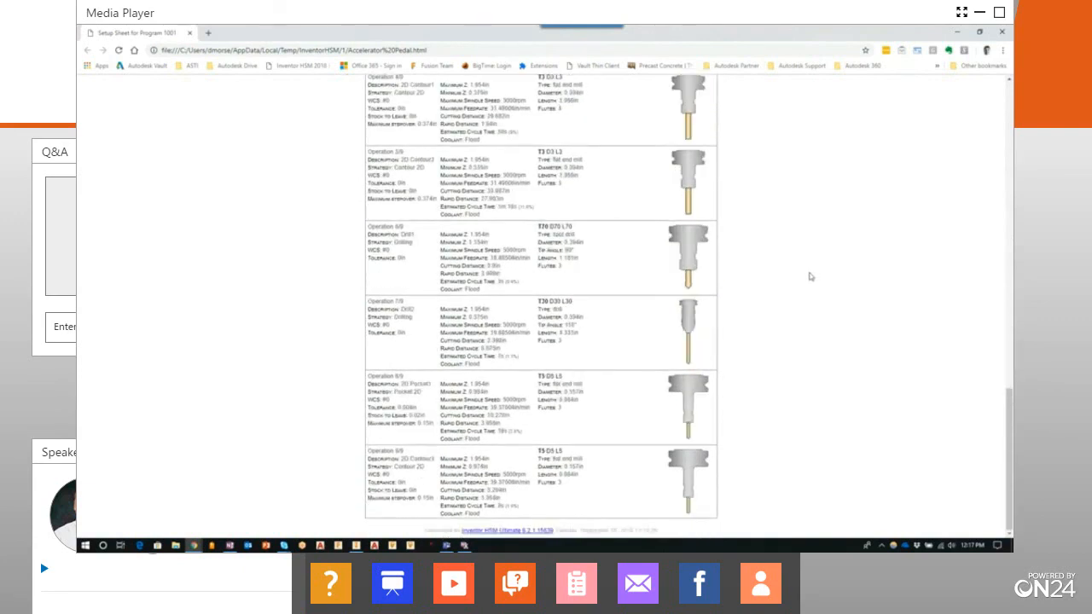
pyautogui.scroll(20, 815, 350)
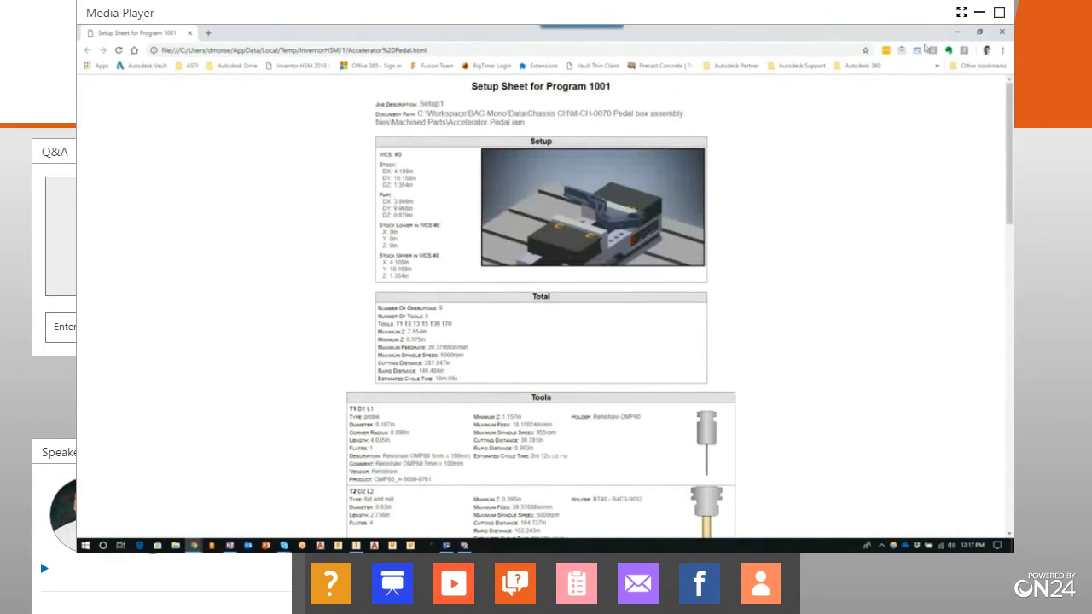
pyautogui.click(1000, 33)
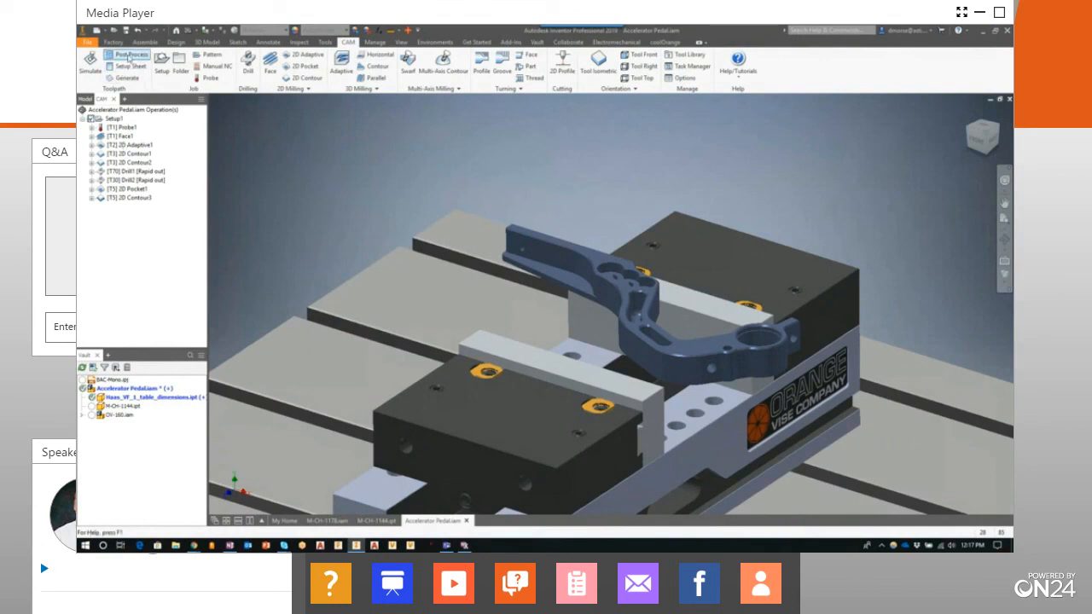
# Post process Setup1 with the HAAS (pre-NGC) post as program 1001, saving it as 1001.nc over the existing file
pyautogui.click(116, 119)
pyautogui.click(130, 55)
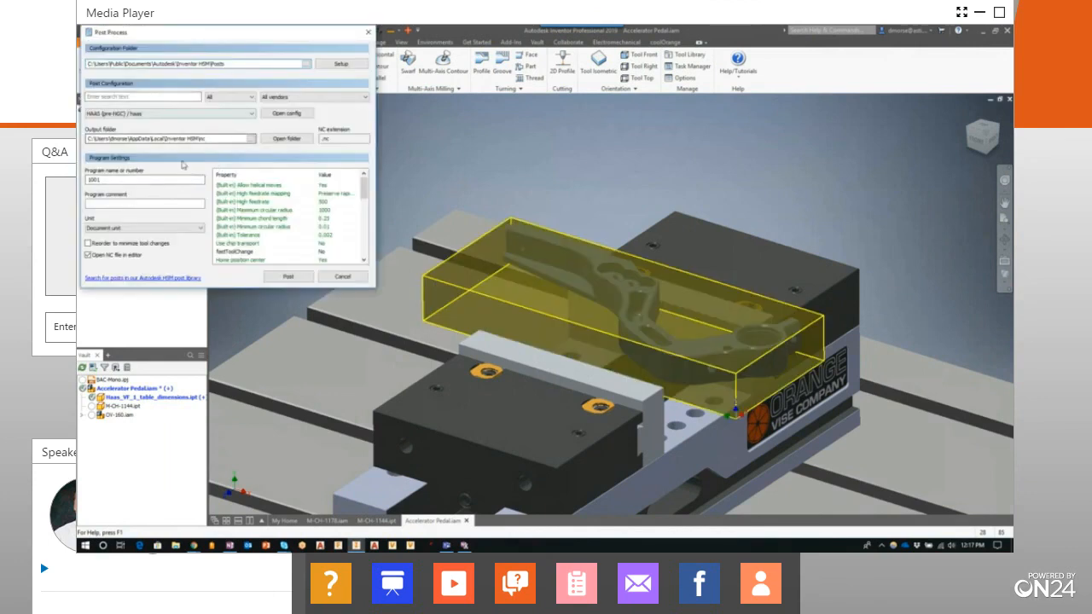
pyautogui.click(290, 277)
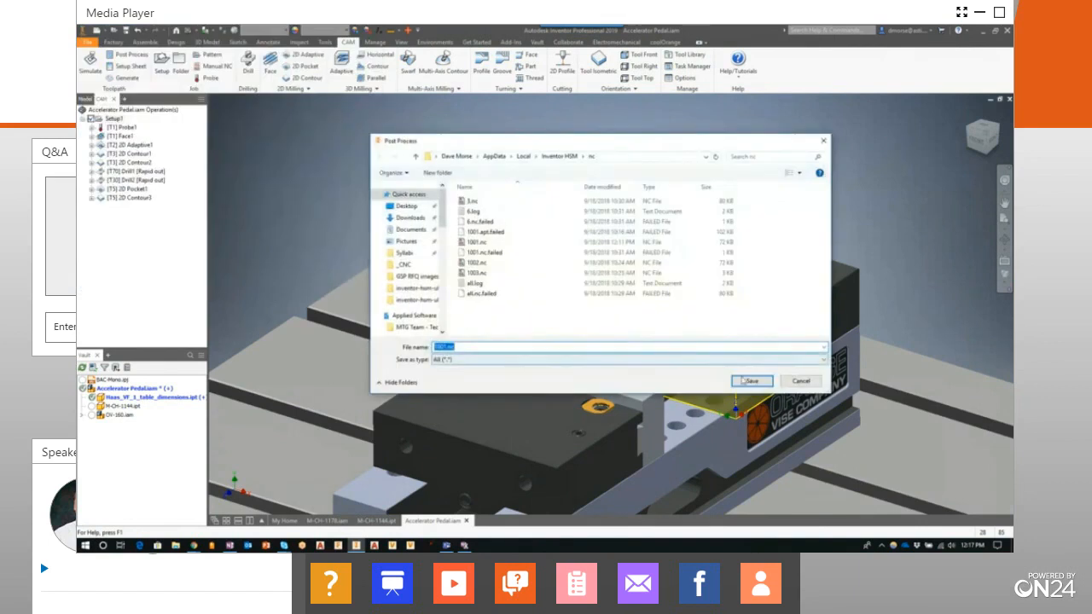
pyautogui.click(751, 382)
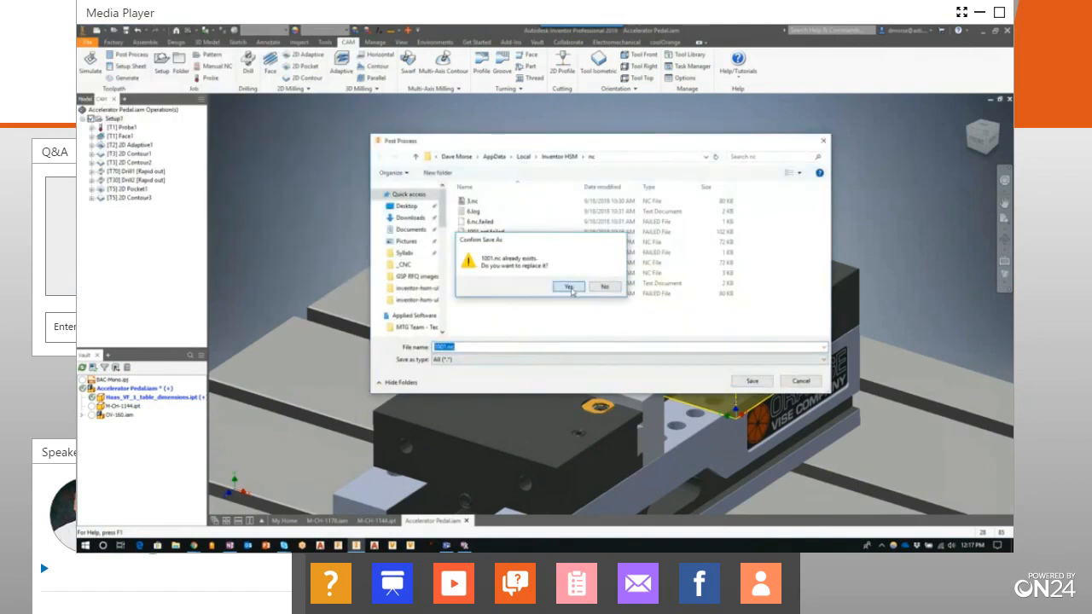
pyautogui.click(564, 287)
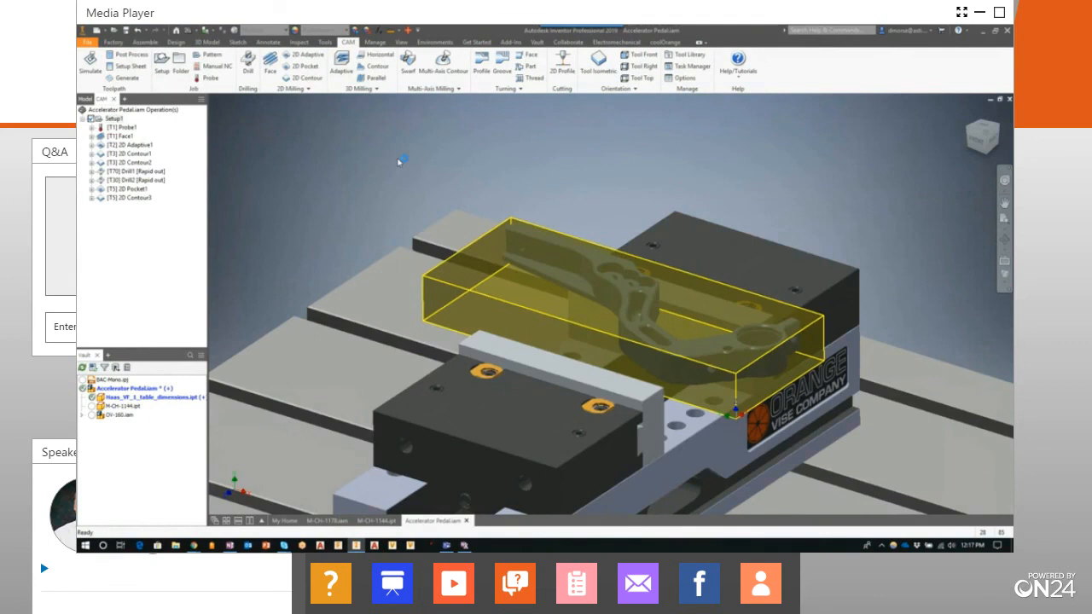
# Examine the posted NC code of 1001.nc in HSM Edit, from the probing and facing blocks onward
pyautogui.scroll(-20, 624, 249)
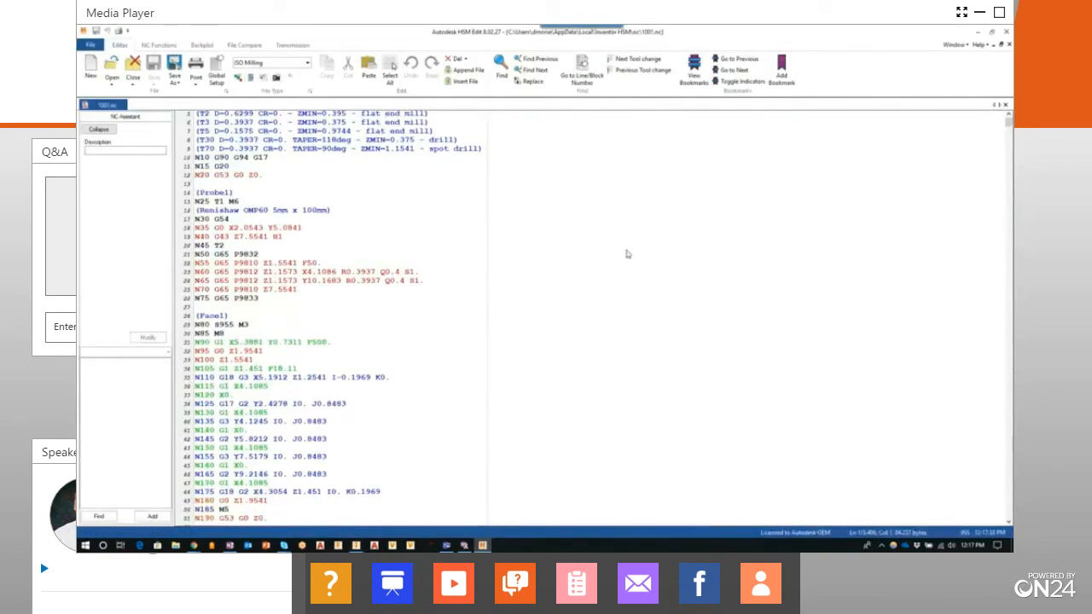
pyautogui.scroll(-20, 631, 248)
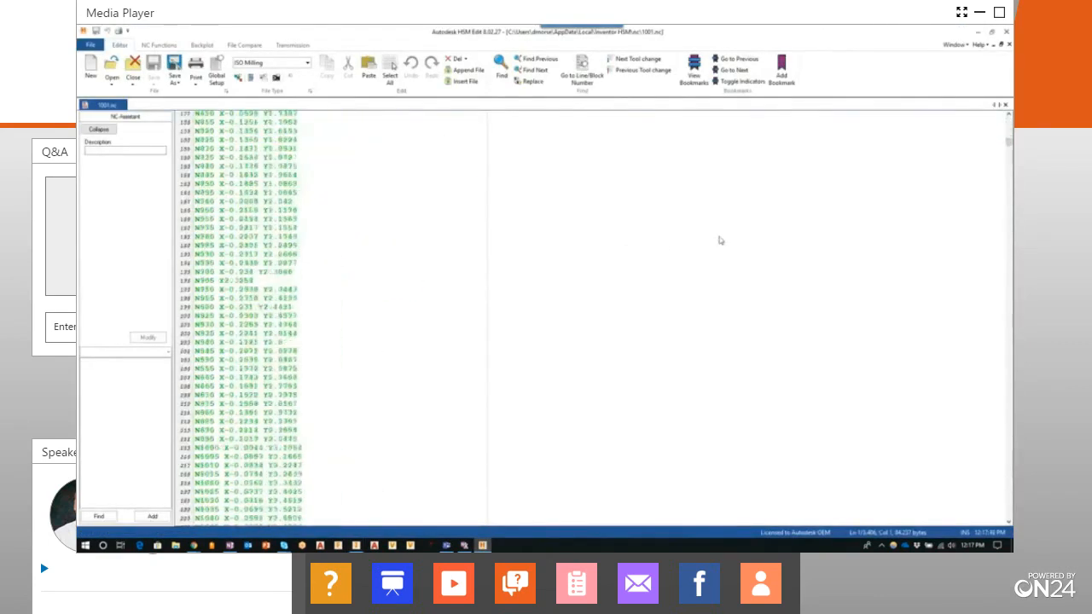
pyautogui.scroll(-20, 902, 235)
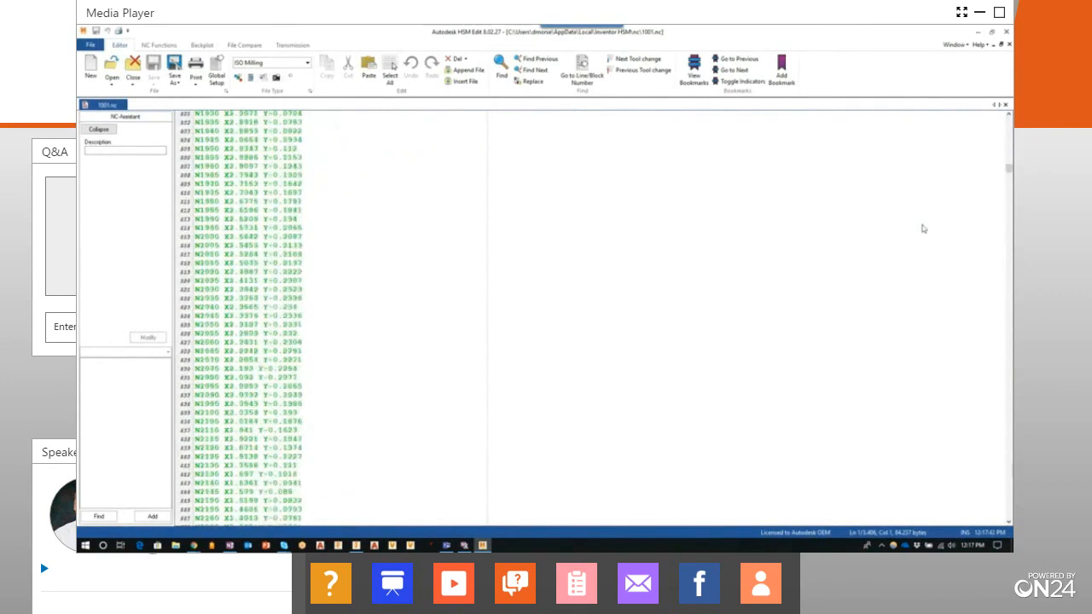
pyautogui.scroll(-20, 926, 230)
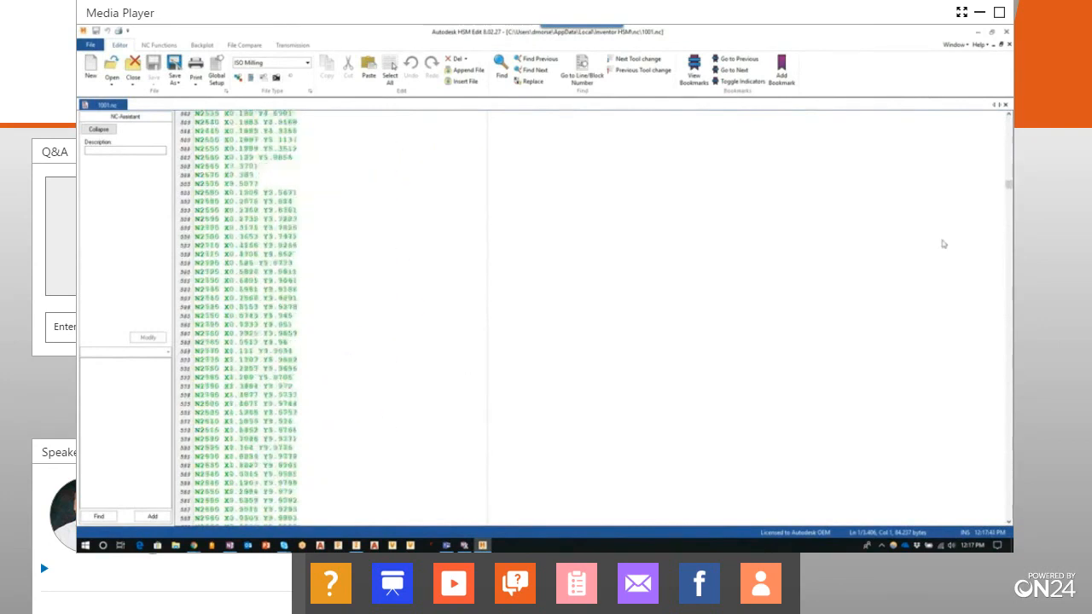
pyautogui.scroll(-20, 947, 232)
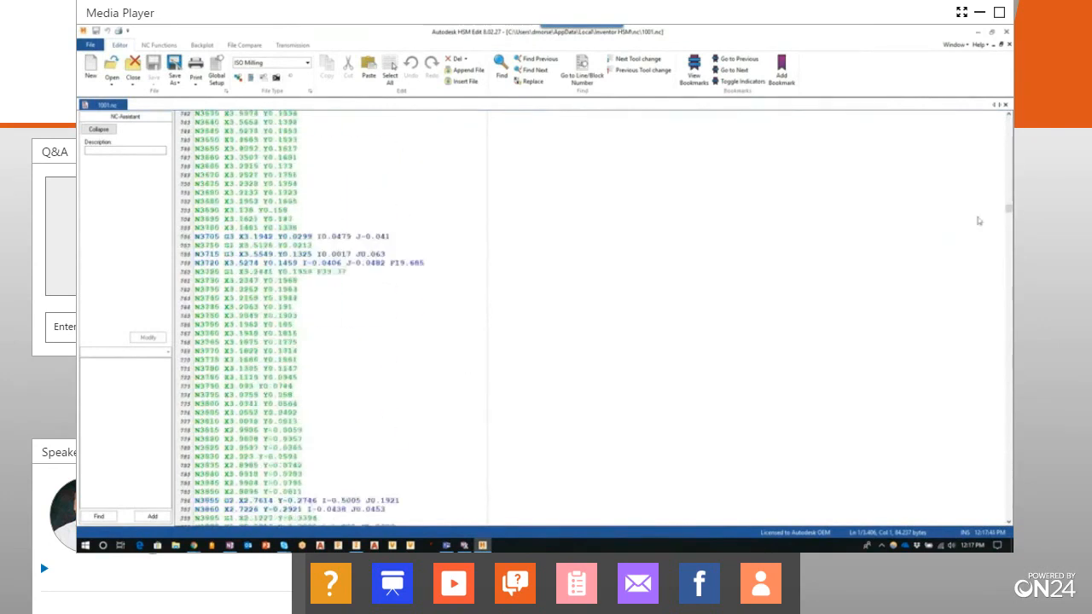
pyautogui.scroll(-20, 947, 228)
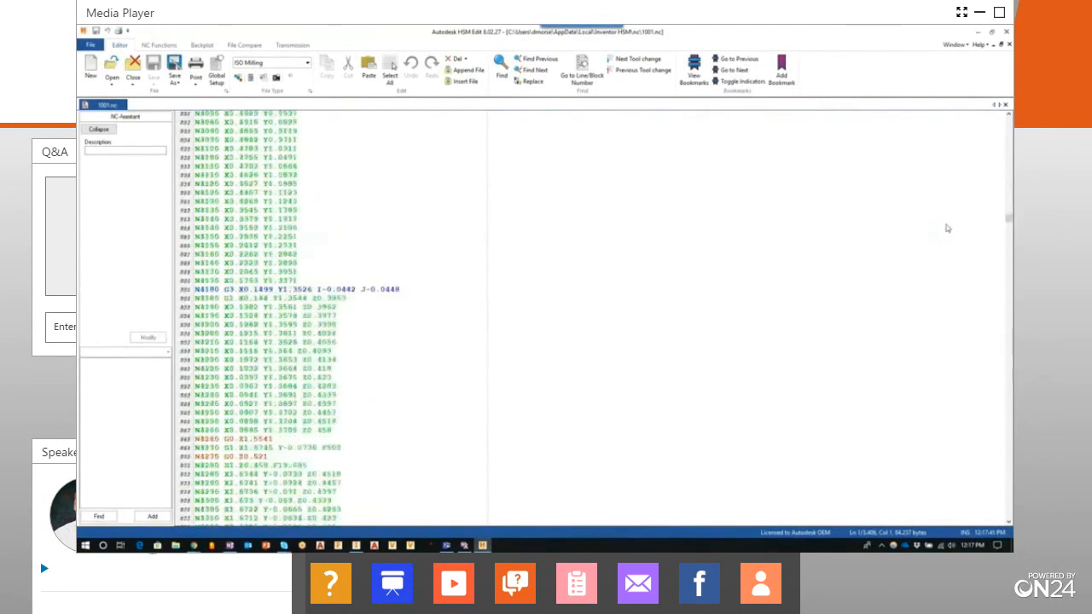